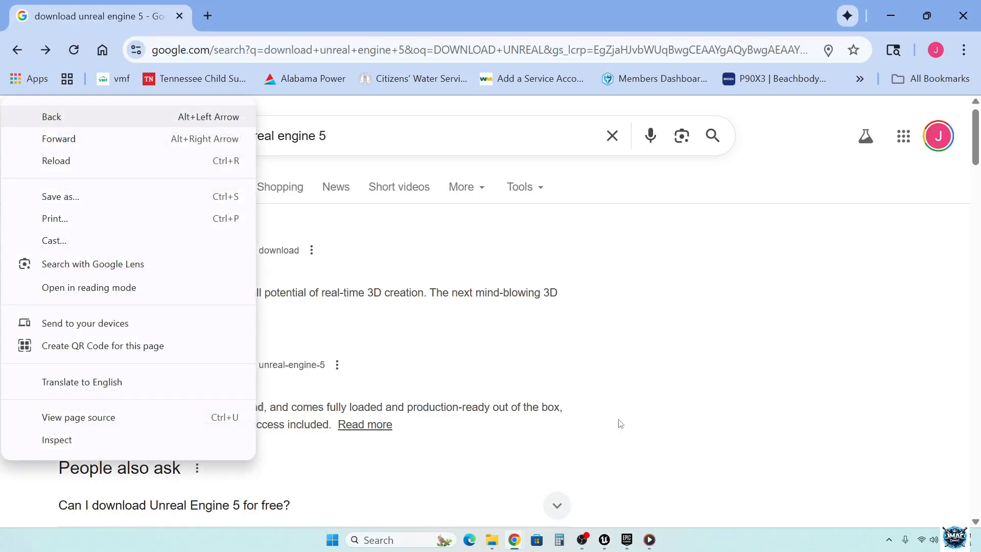
- Open the Download Unreal Engine page from the search results and download the Epic Games launcher installer
left_click(544, 375)
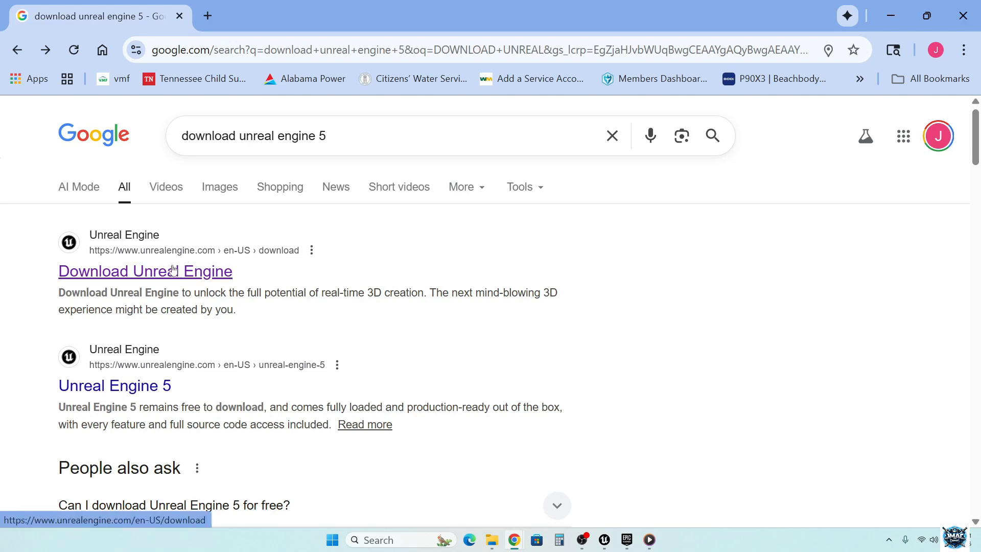
left_click(133, 276)
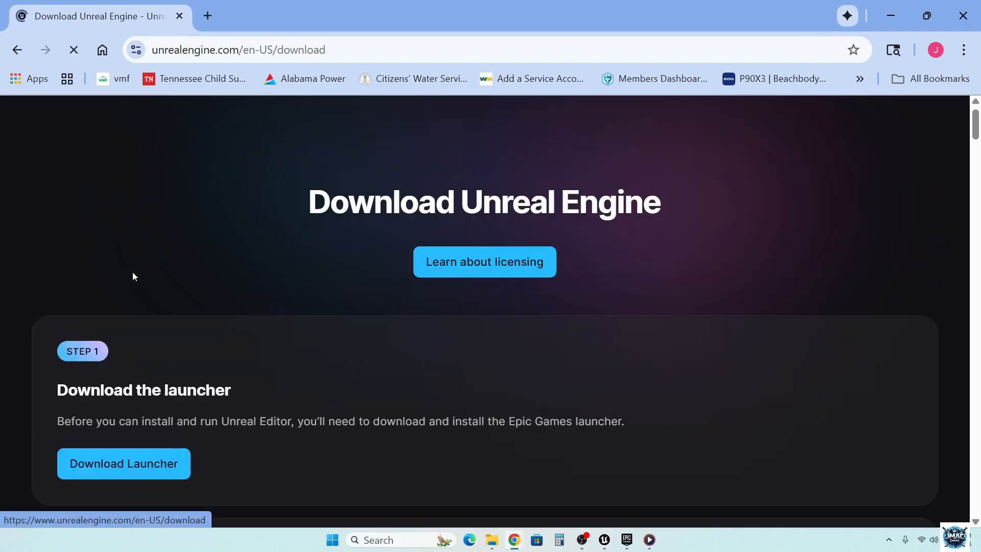
scroll(329, 263, "down", 2)
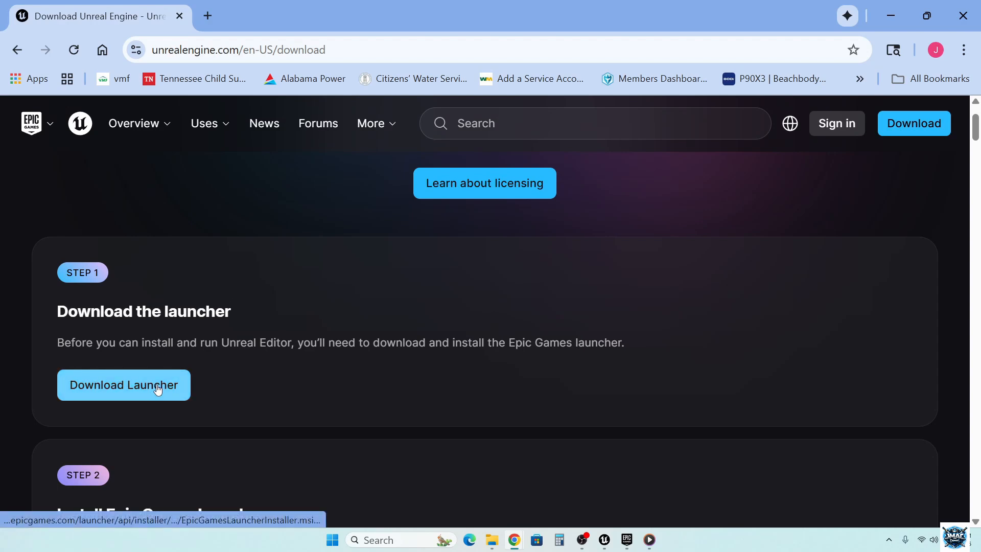
scroll(350, 368, "down", 3)
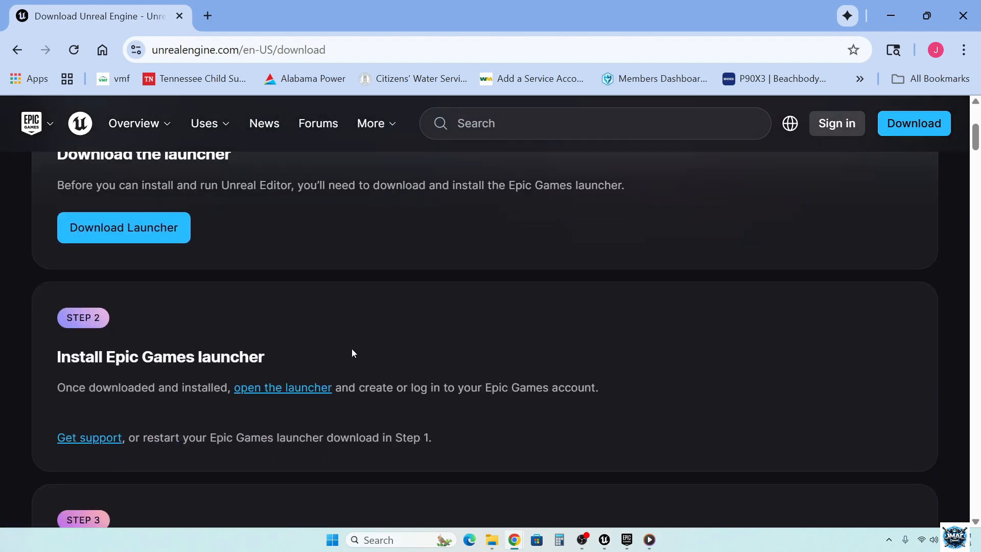
scroll(351, 350, "up", 2)
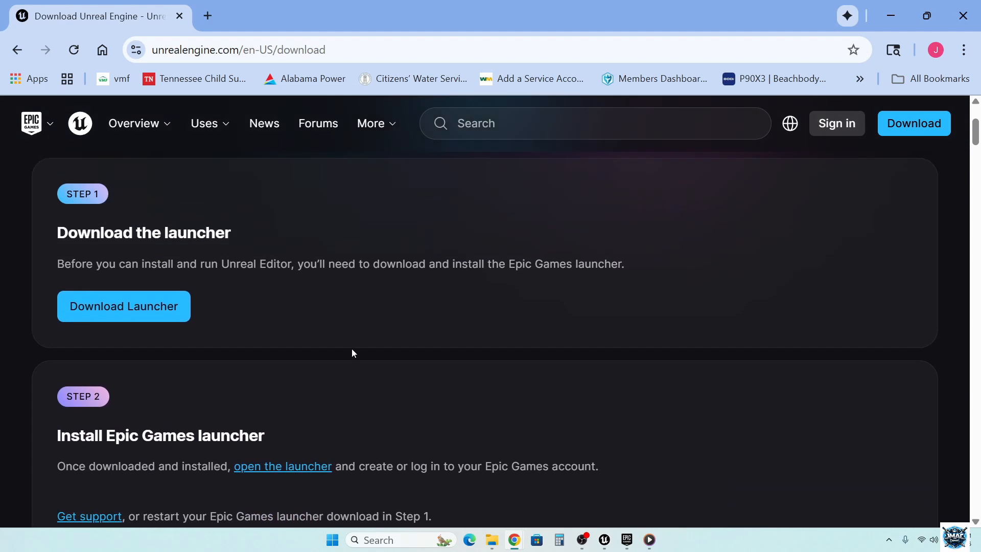
left_click(164, 321)
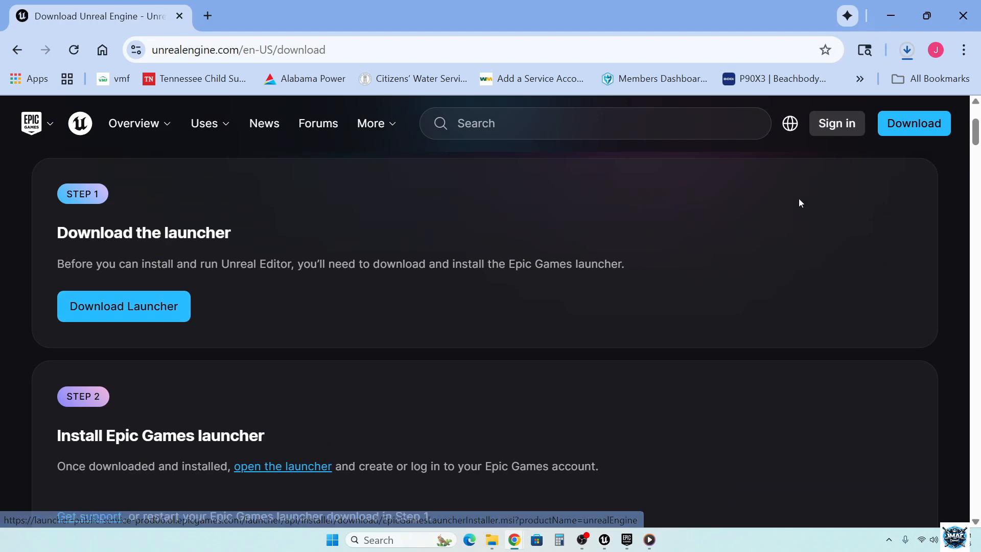
- Run the downloaded Epic Games Launcher installer and cancel its setup without installing
left_click(906, 49)
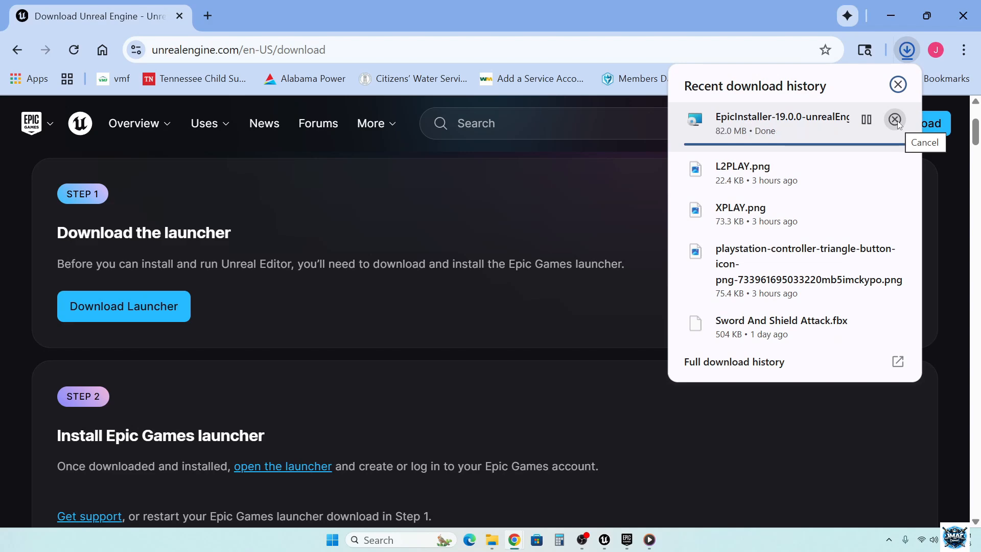
left_click(804, 121)
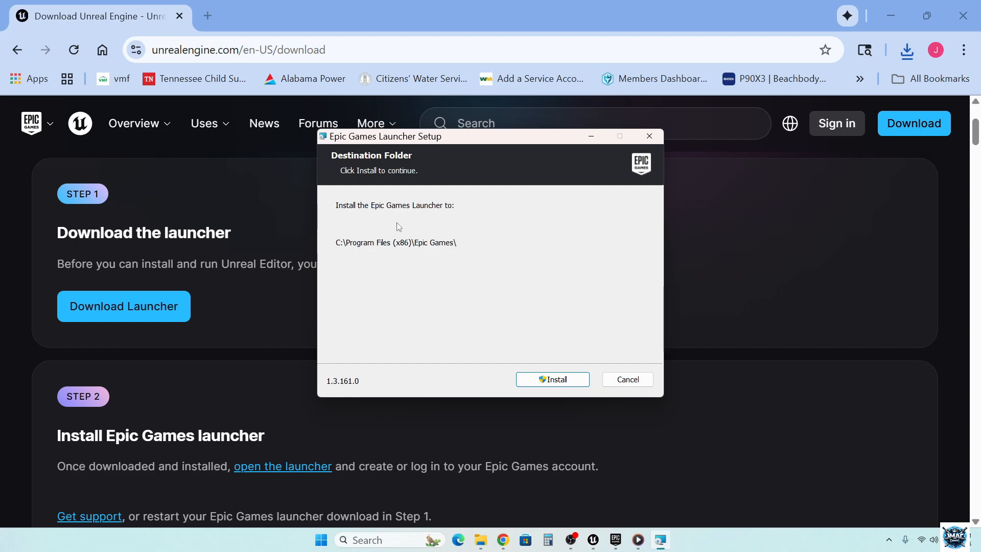
left_click(645, 378)
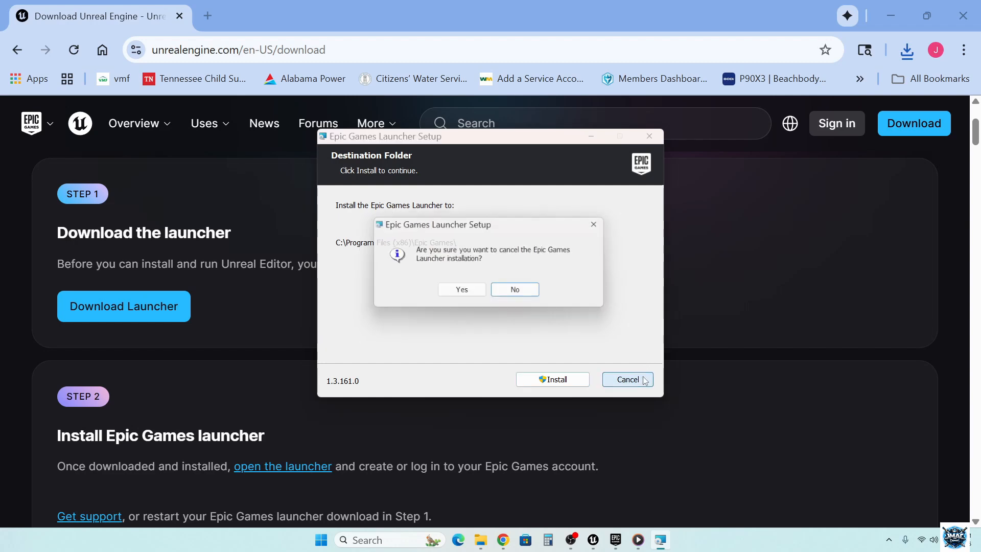
left_click(475, 295)
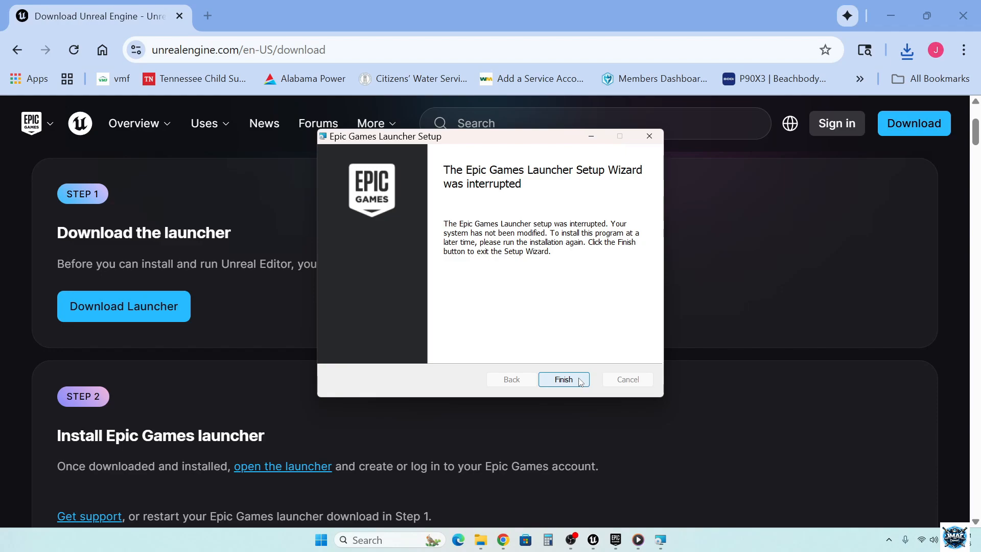
left_click(563, 379)
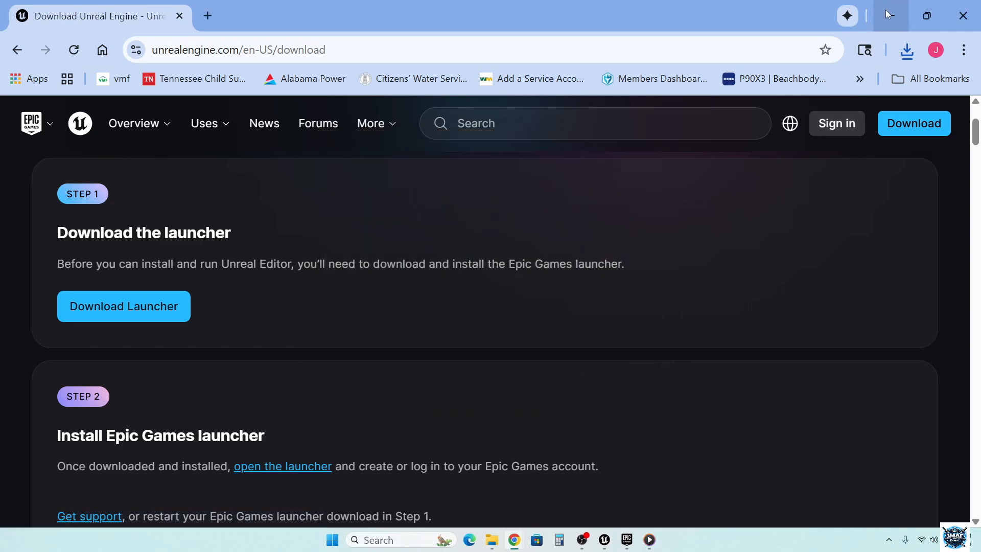
- Clear the browser and Unreal Editor windows, close the running Epic Games Launcher and restart it from the desktop
left_click(888, 14)
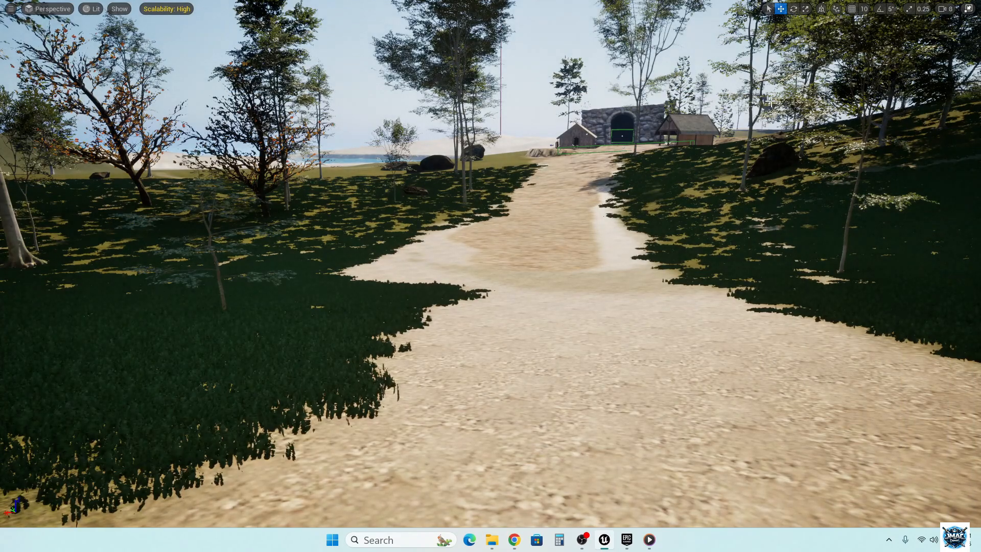
key("F11")
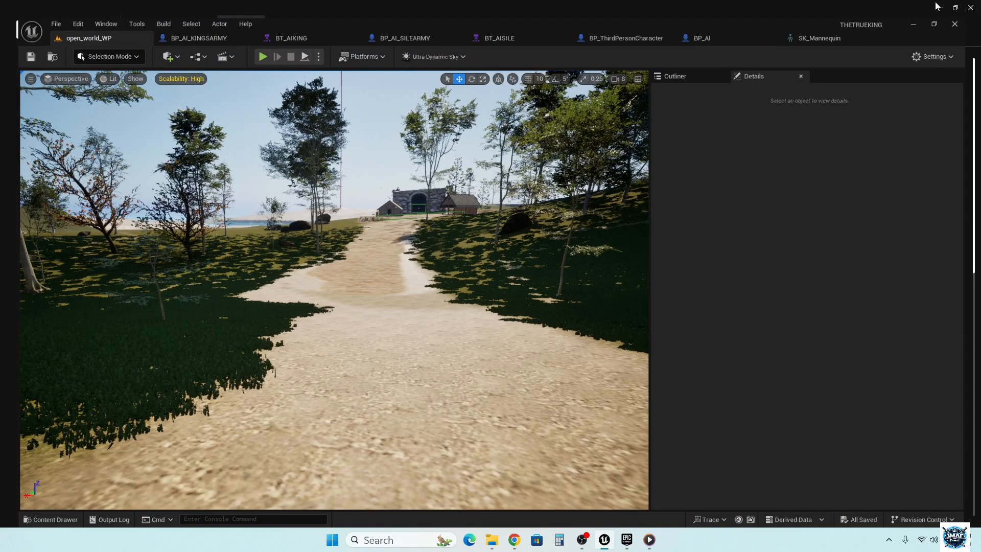
left_click(939, 7)
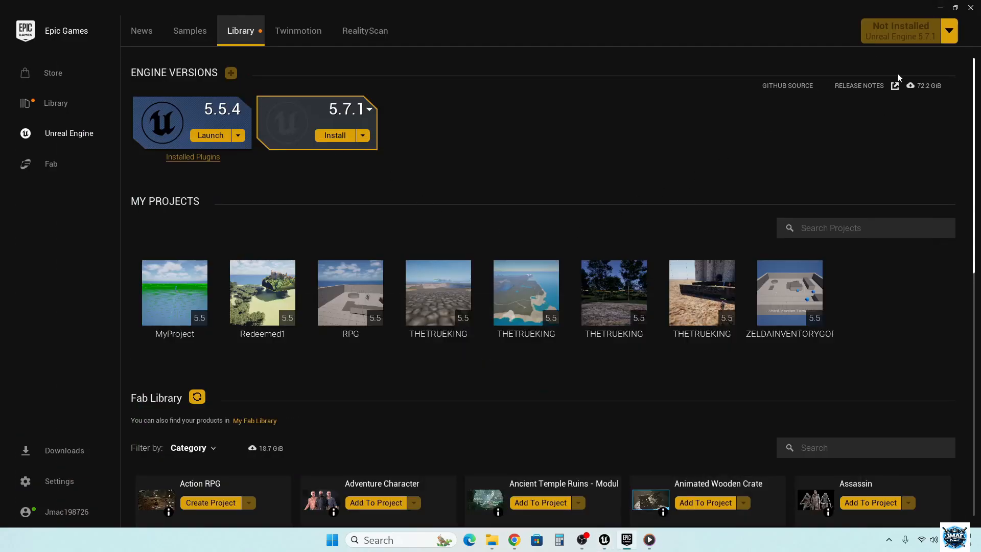
left_click(954, 8)
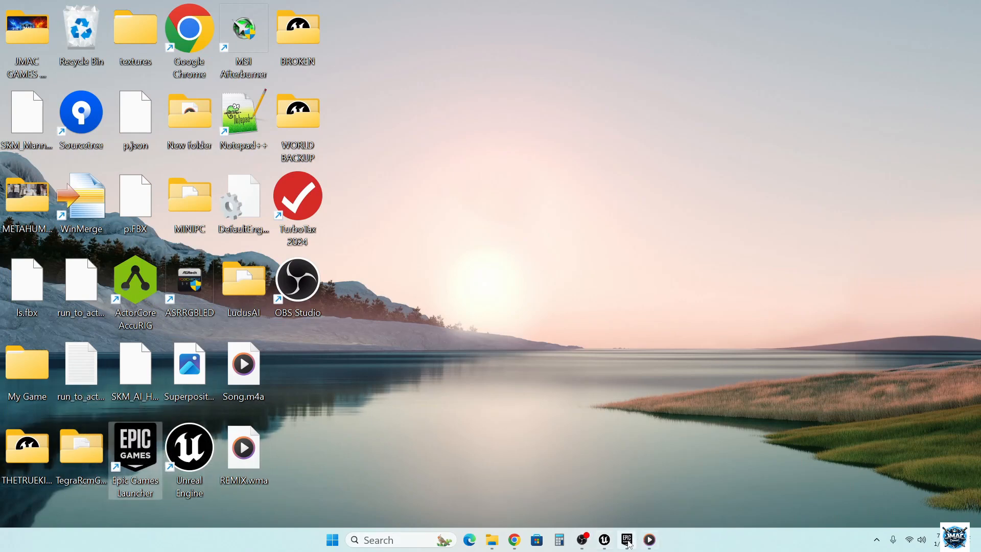
mouse_move(629, 540)
left_click(671, 452)
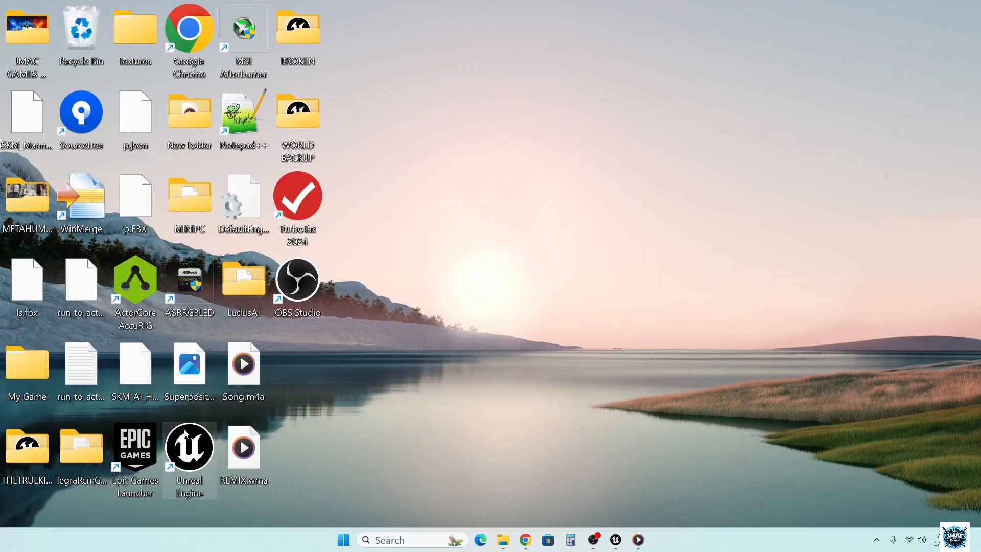
double_click(142, 443)
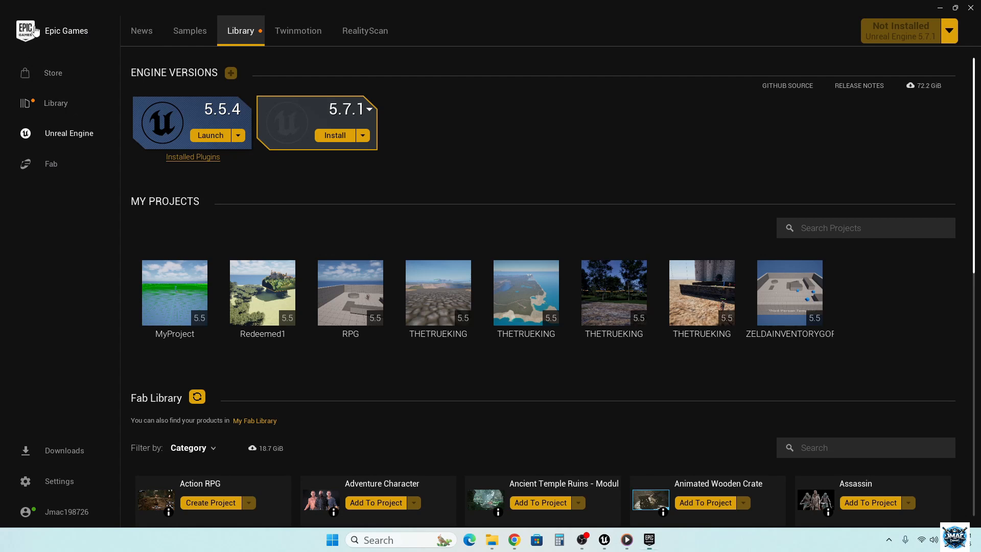
- Look through the launcher's Epic Games home page and the Unreal Engine News and Library pages, and dismiss the launcher window
left_click(35, 31)
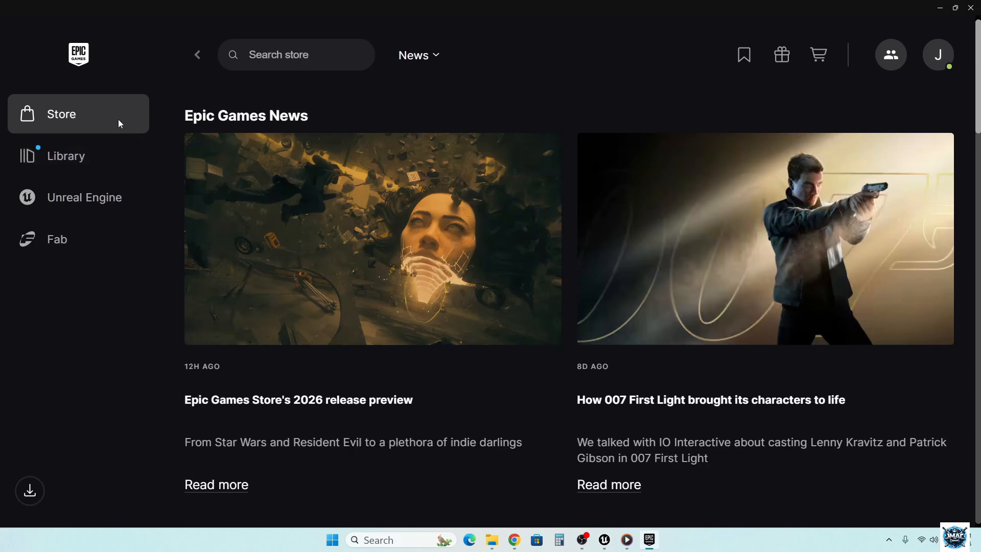
left_click(78, 202)
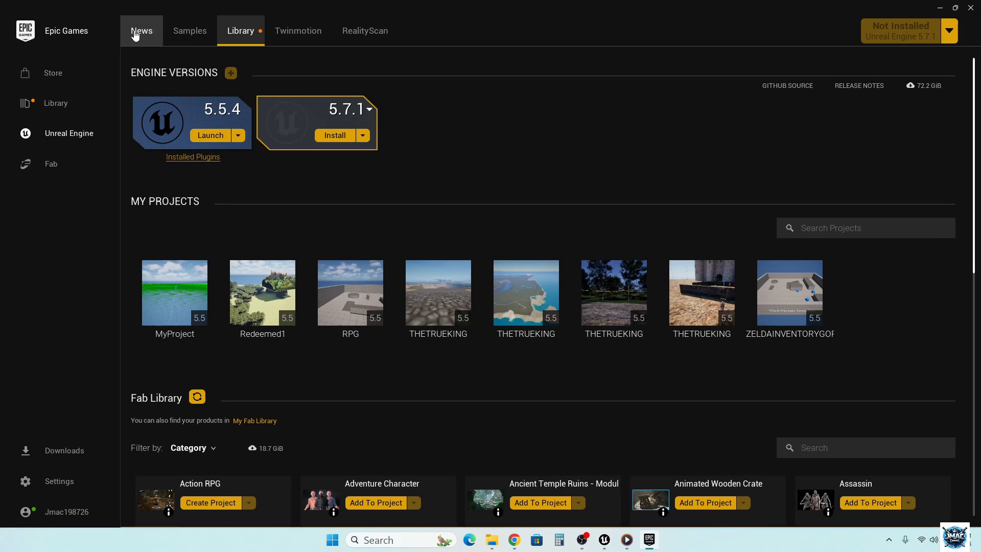
left_click(135, 33)
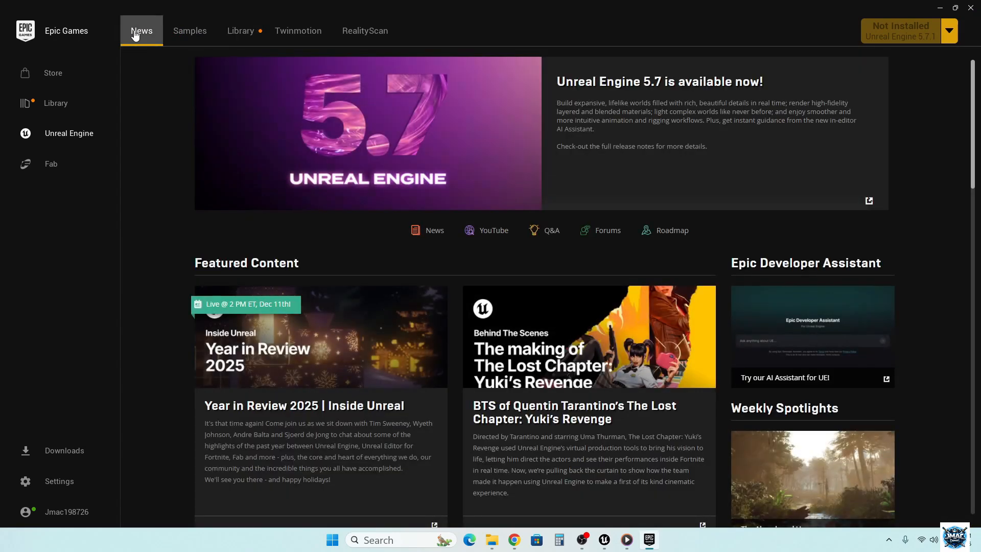
left_click(241, 33)
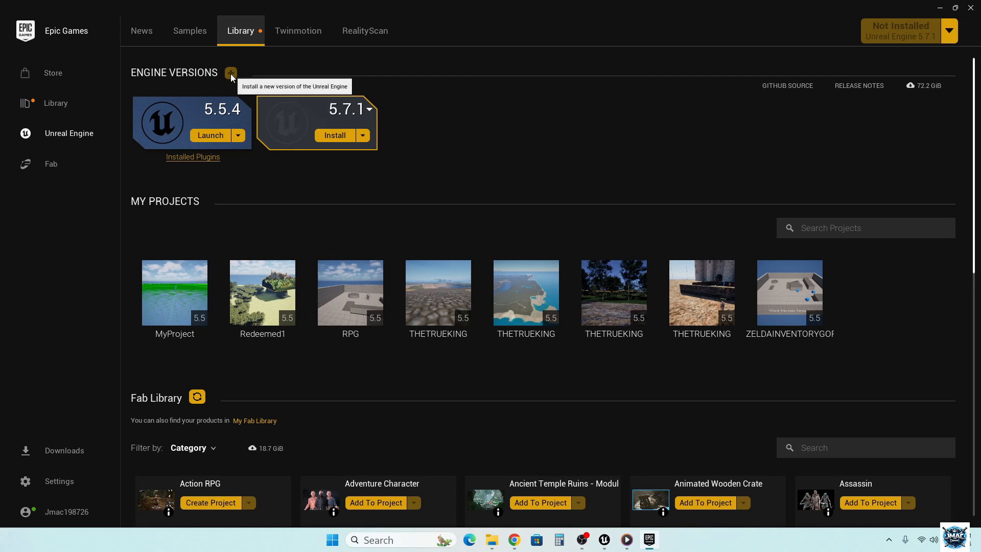
left_click(949, 30)
left_click(949, 30)
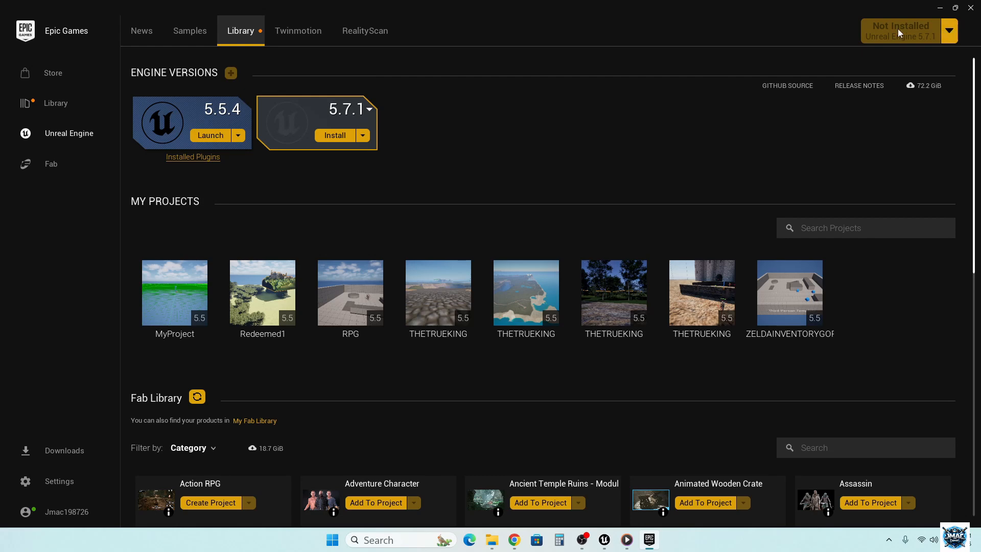
left_click(944, 8)
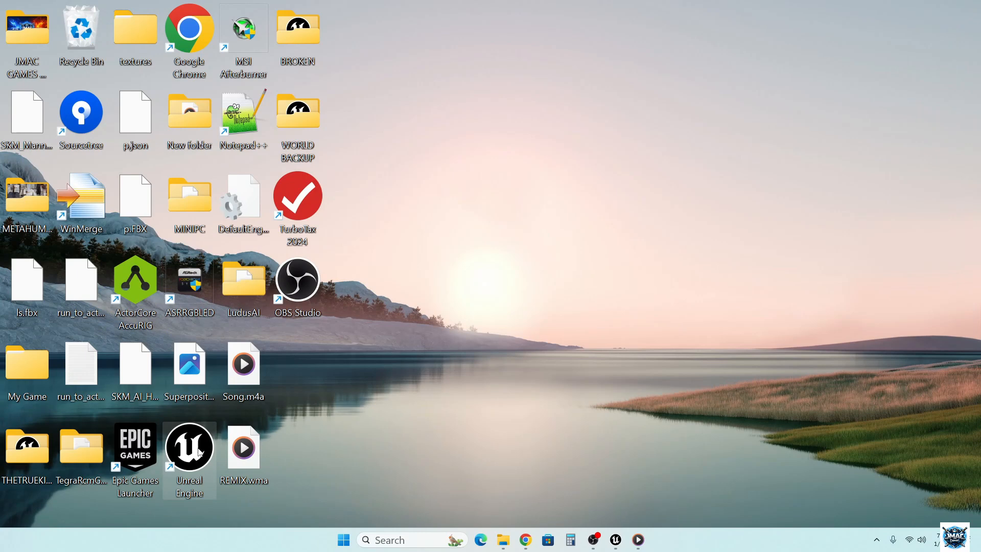
- Close the THETRUEKING project in Unreal Editor and start Unreal Engine from its desktop shortcut, dismissing the store notification
left_click(196, 445)
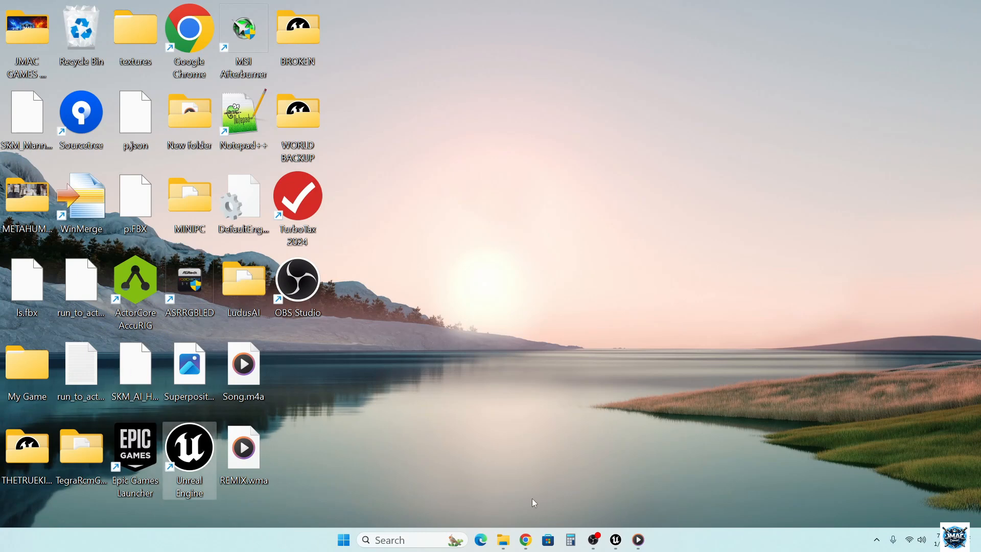
mouse_move(617, 539)
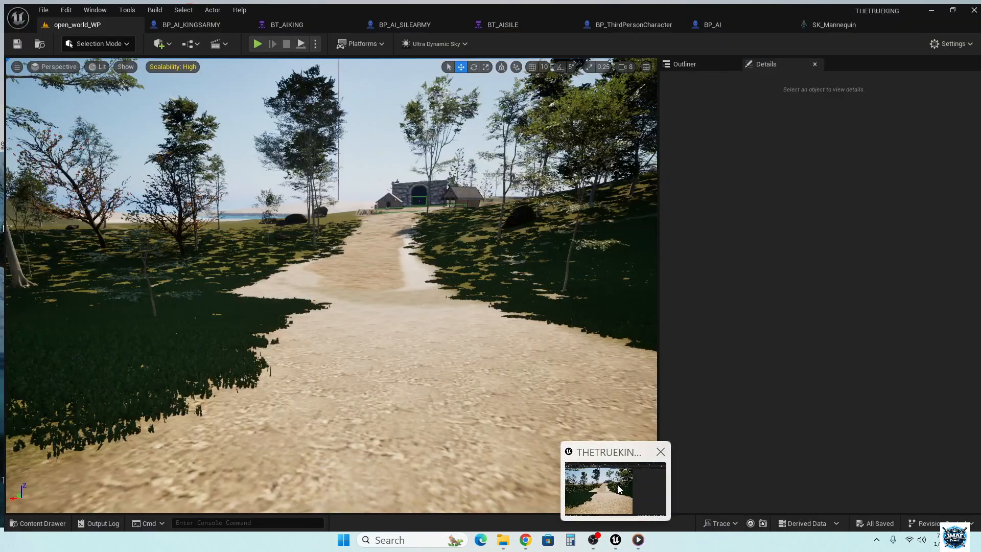
left_click(618, 489)
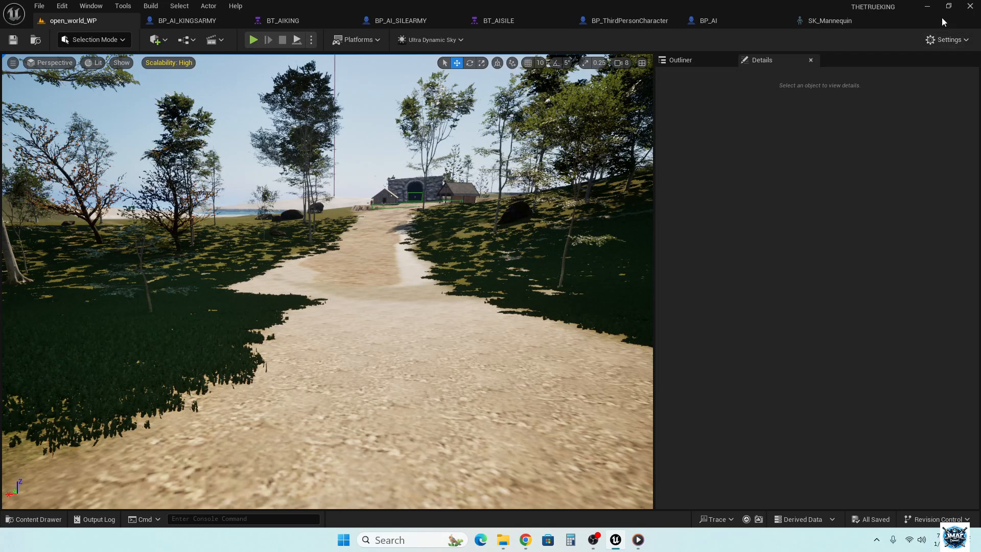
left_click(970, 7)
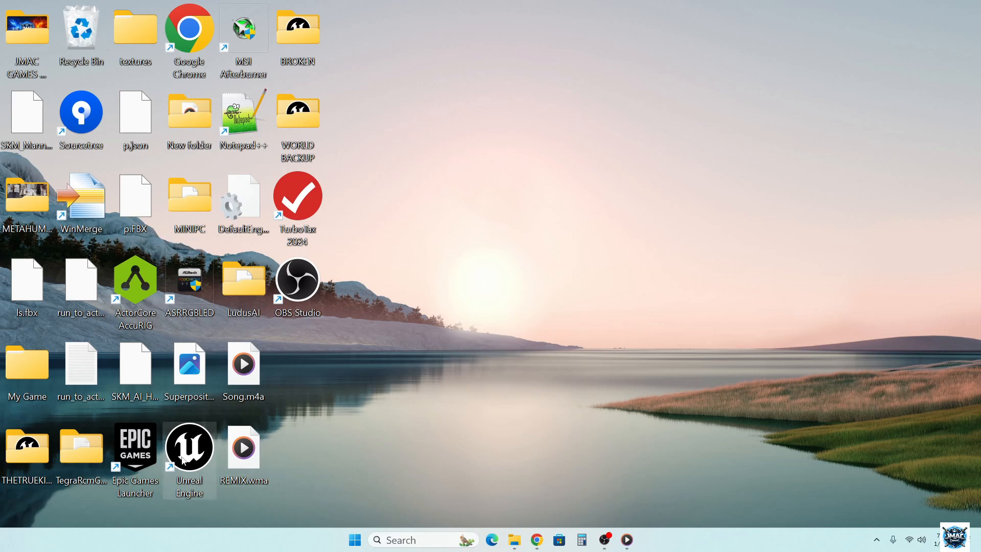
double_click(184, 459)
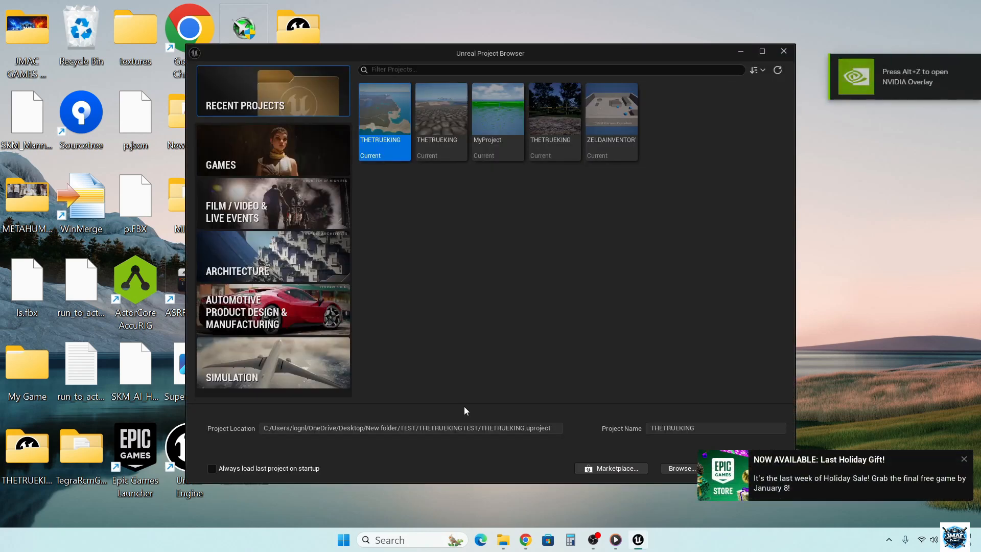
left_click(962, 460)
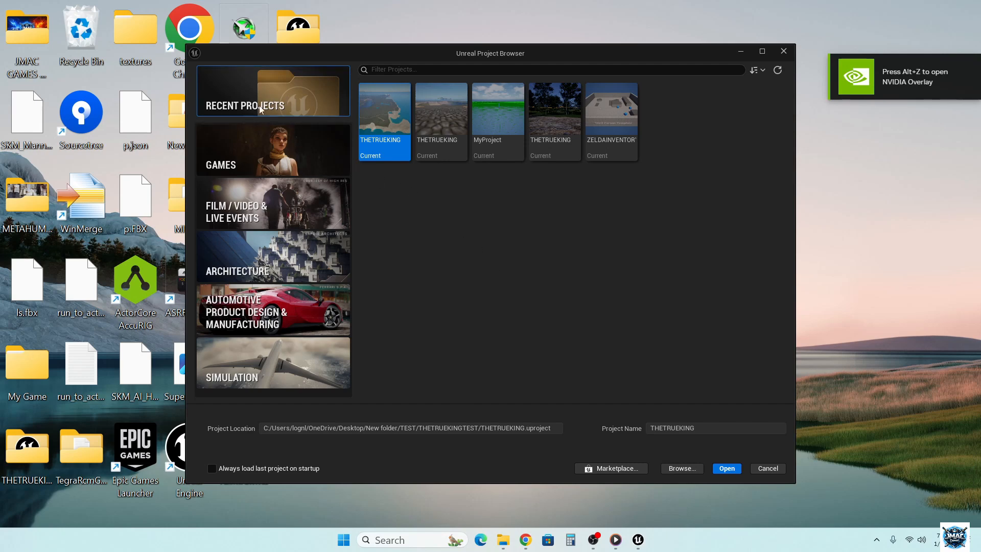
- Look through the Games category and the Film / Video & Live Events templates: Motion Design, nDisplay, Virtual Production, InCameraVFX, DMX and Blank
left_click(250, 146)
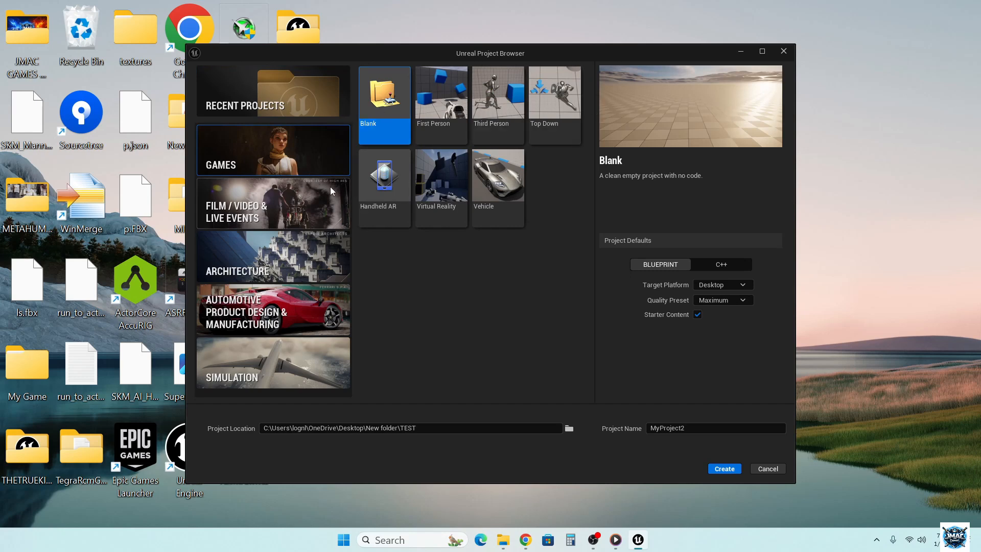
left_click(299, 198)
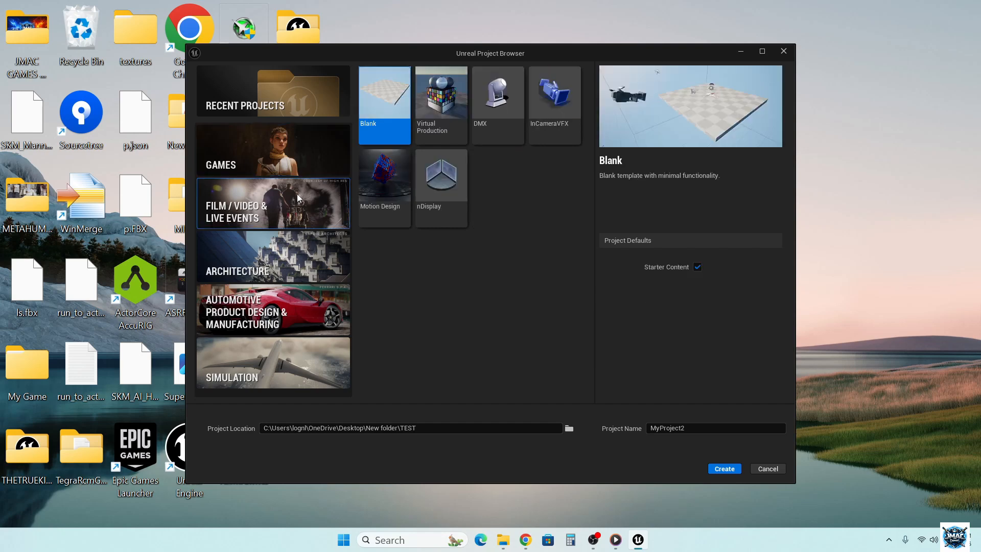
left_click(400, 187)
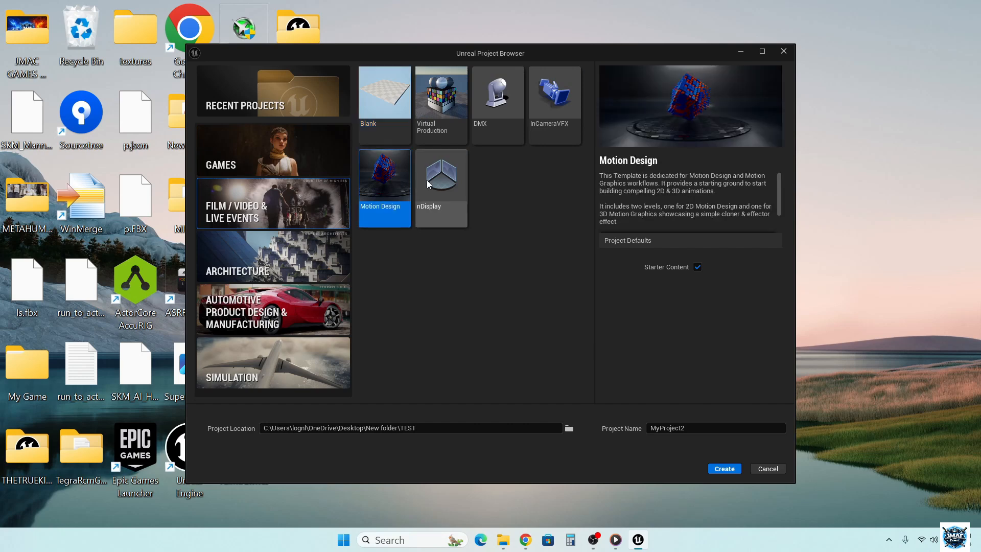
left_click(428, 184)
left_click(435, 119)
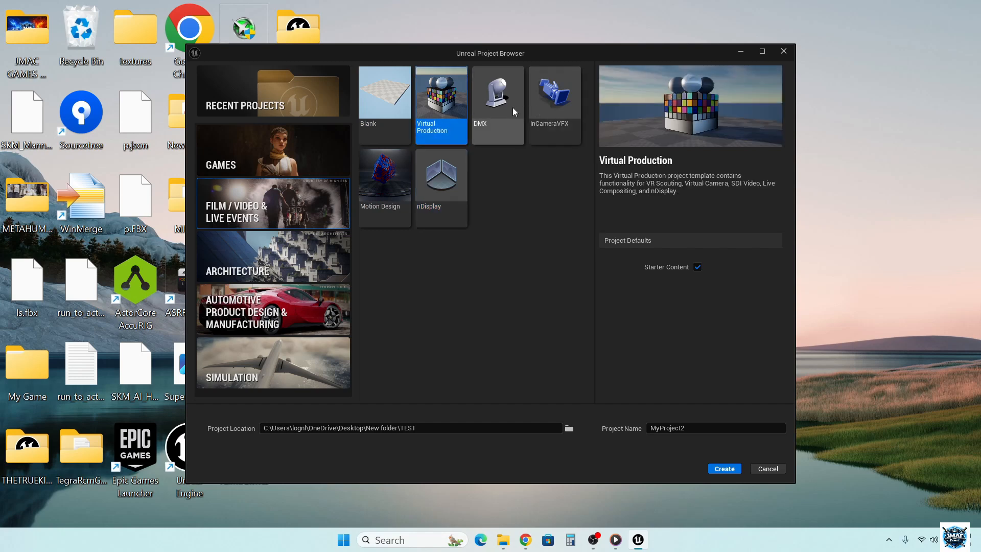
left_click(562, 108)
left_click(489, 113)
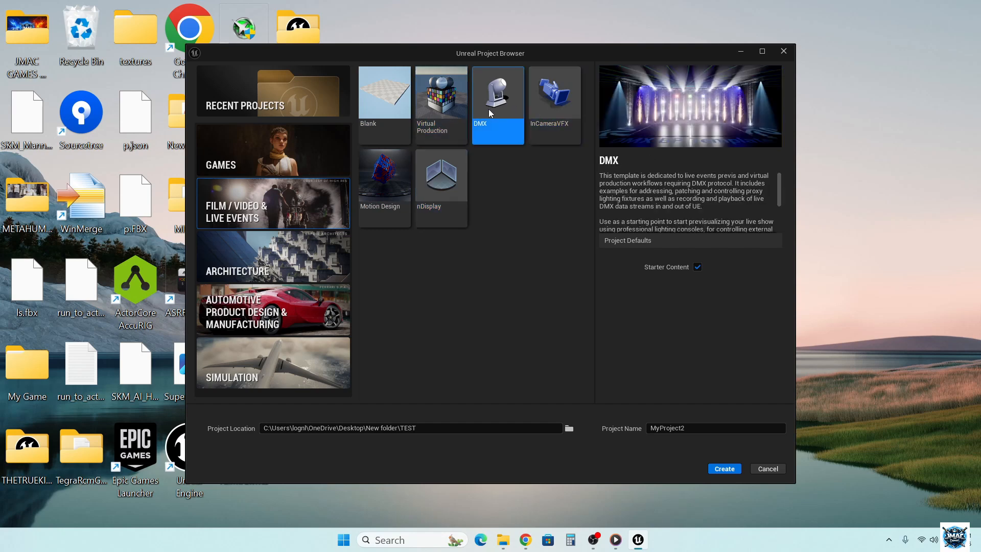
left_click(439, 113)
left_click(395, 113)
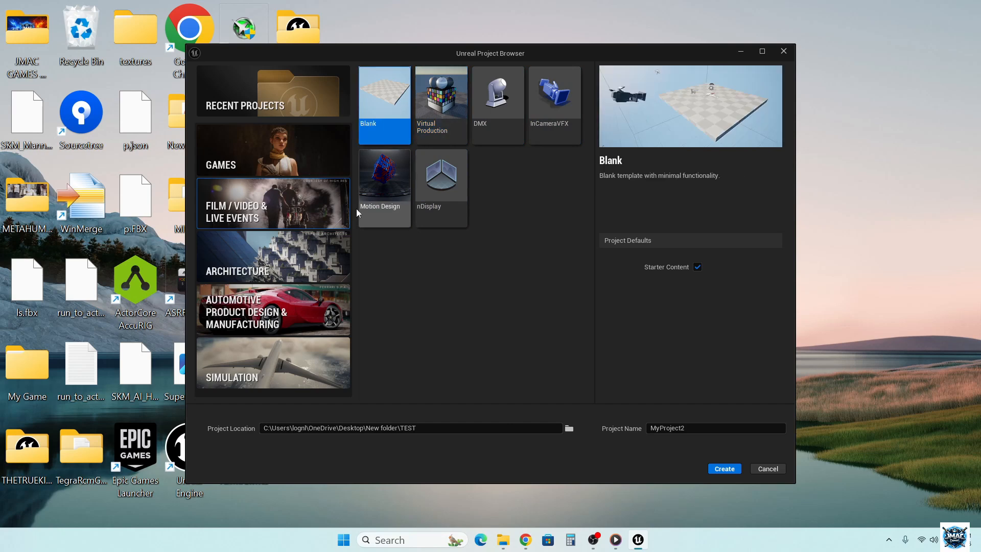
- Browse the Architecture, Automotive Product Design & Manufacturing, and Simulation template categories
left_click(236, 257)
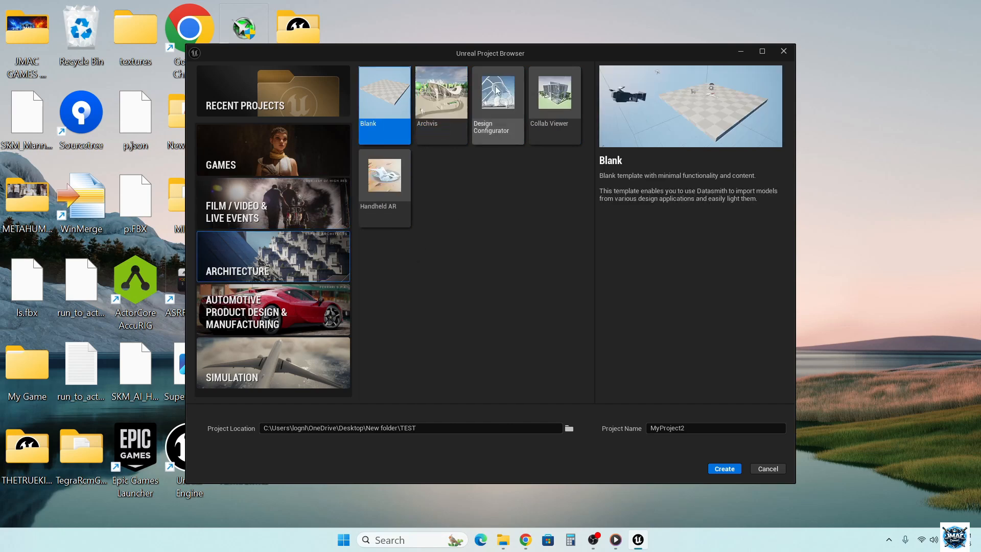
left_click(261, 317)
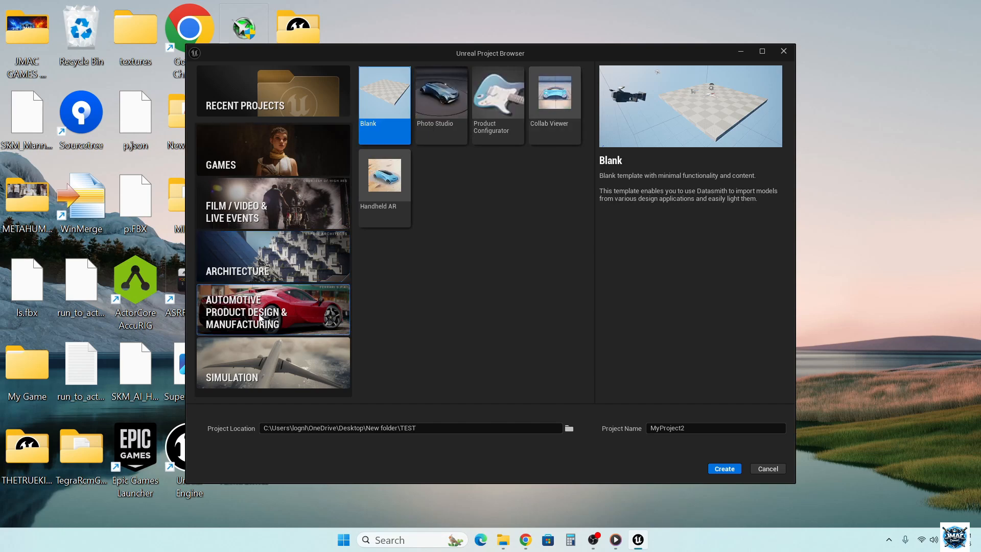
left_click(233, 378)
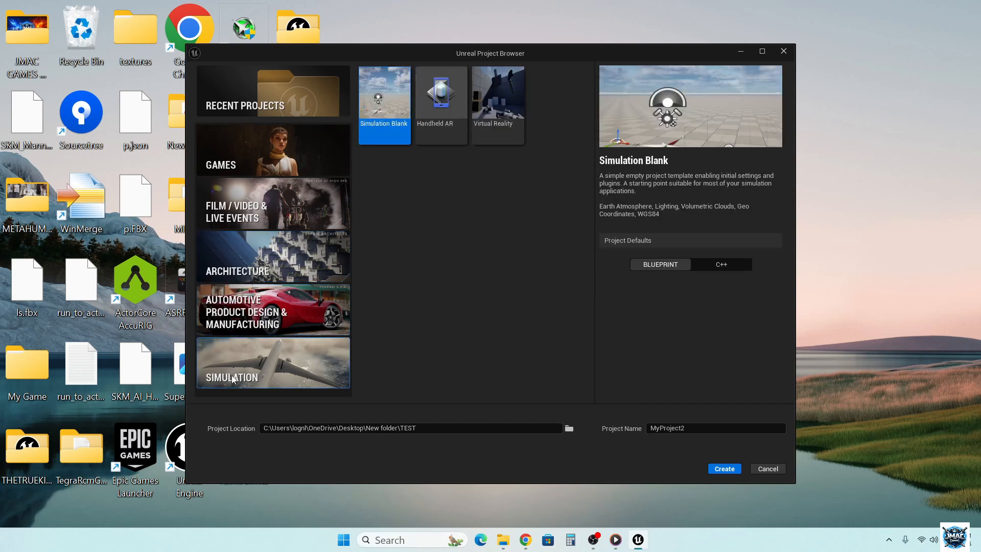
- Turn off Starter Content for the Games templates and compare First Person, Third Person, Top Down, Vehicle, Virtual Reality and Handheld AR
left_click(294, 164)
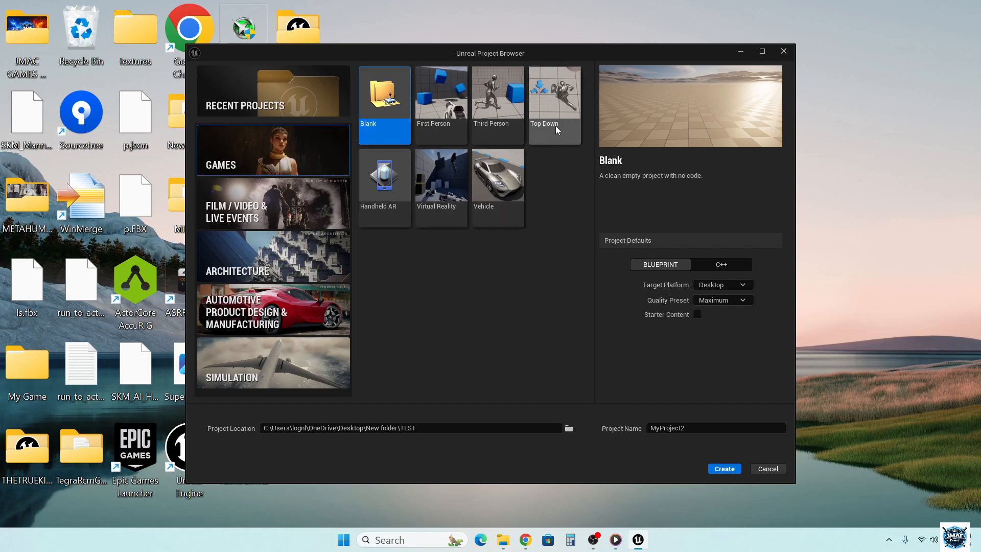
left_click(486, 97)
left_click(460, 110)
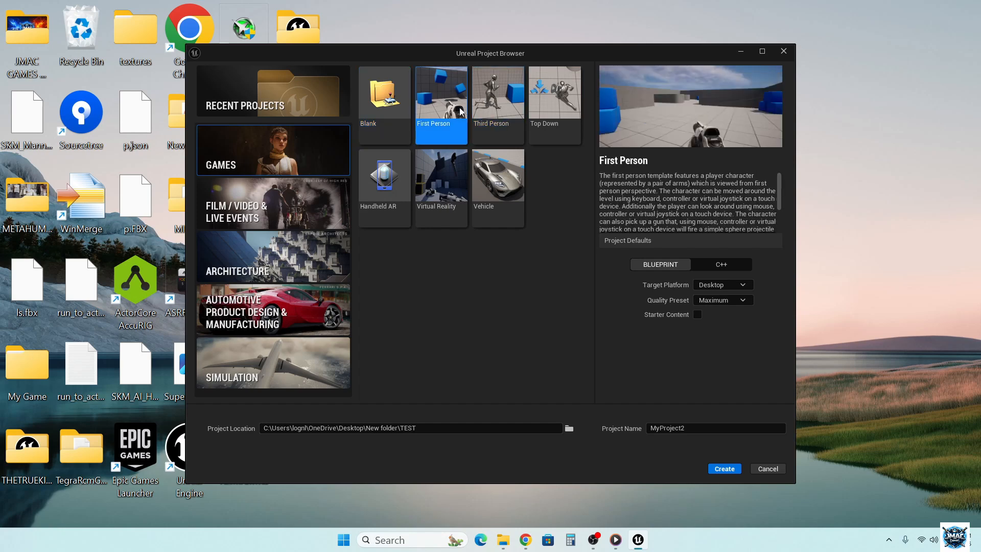
left_click(498, 100)
left_click(550, 98)
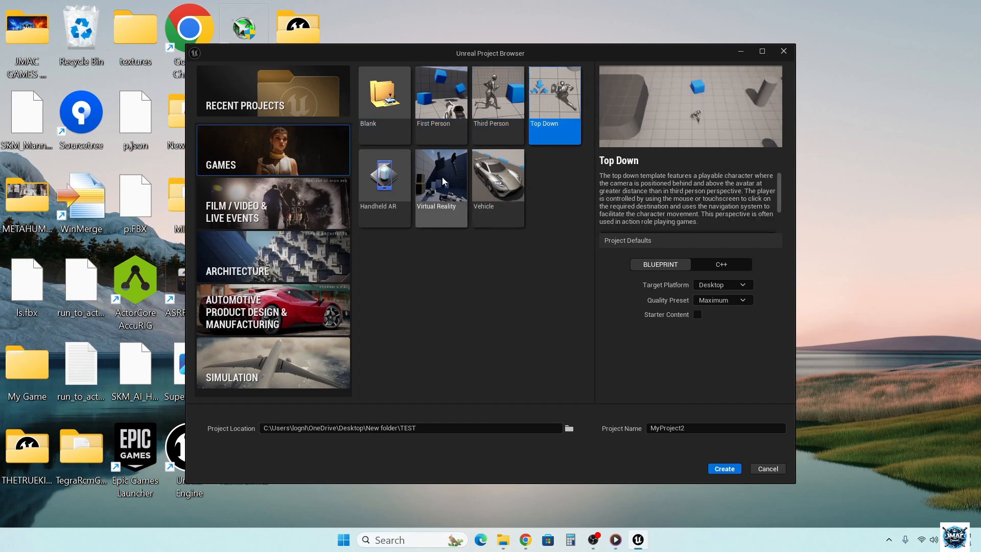
left_click(495, 176)
left_click(440, 175)
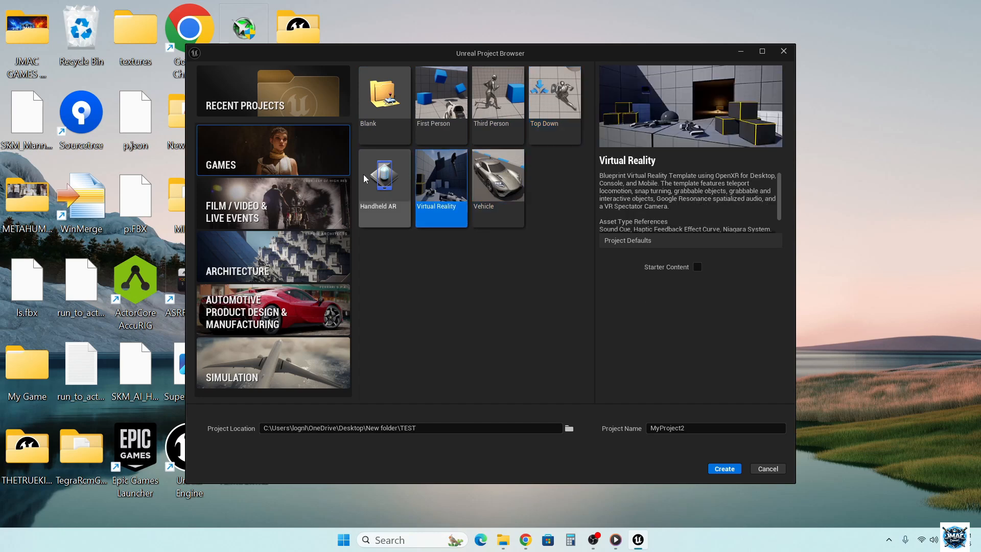
left_click(364, 178)
left_click(494, 179)
- Choose the Third Person template, read its description, try C++ as the project type and set it to Blueprint
left_click(508, 91)
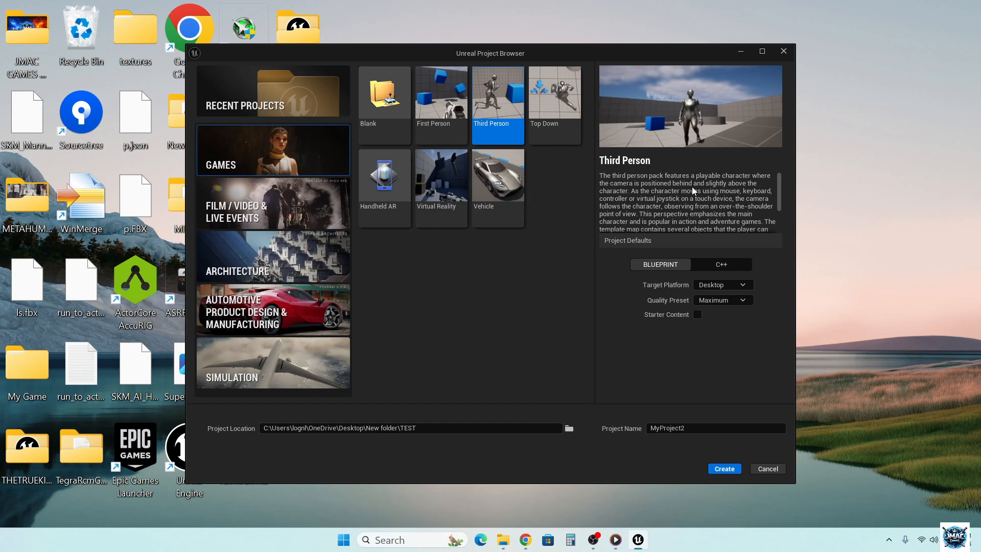
scroll(693, 190, "down", 1)
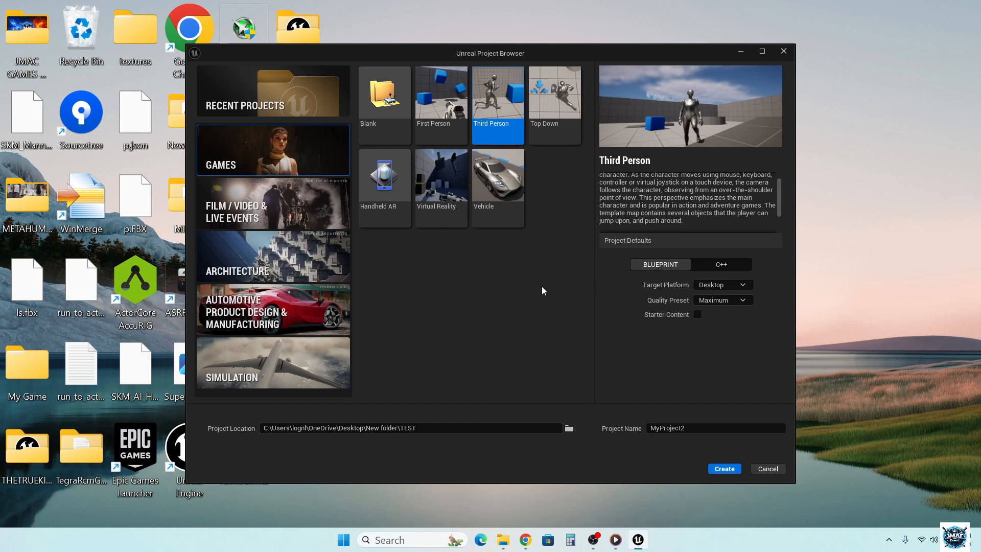
scroll(661, 192, "up", 1)
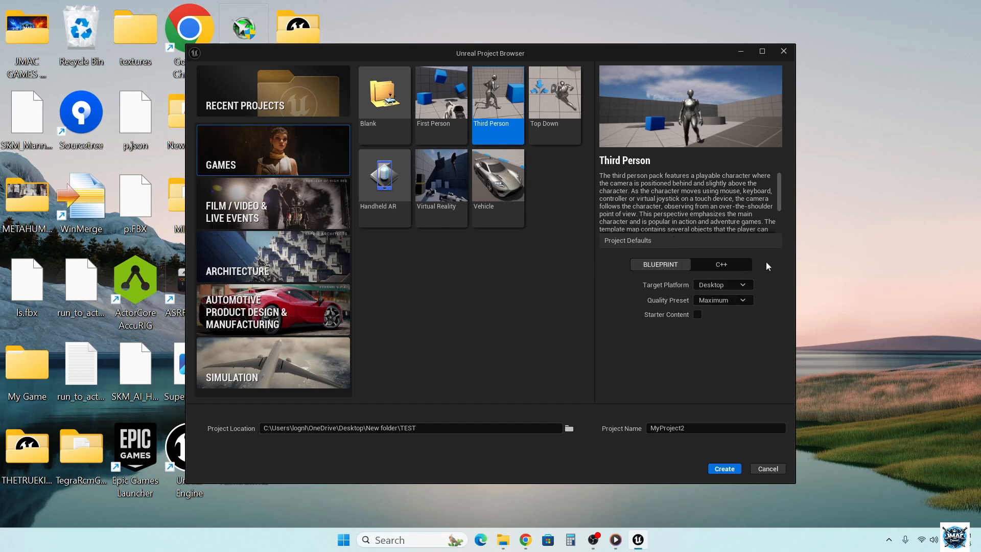
left_click(728, 264)
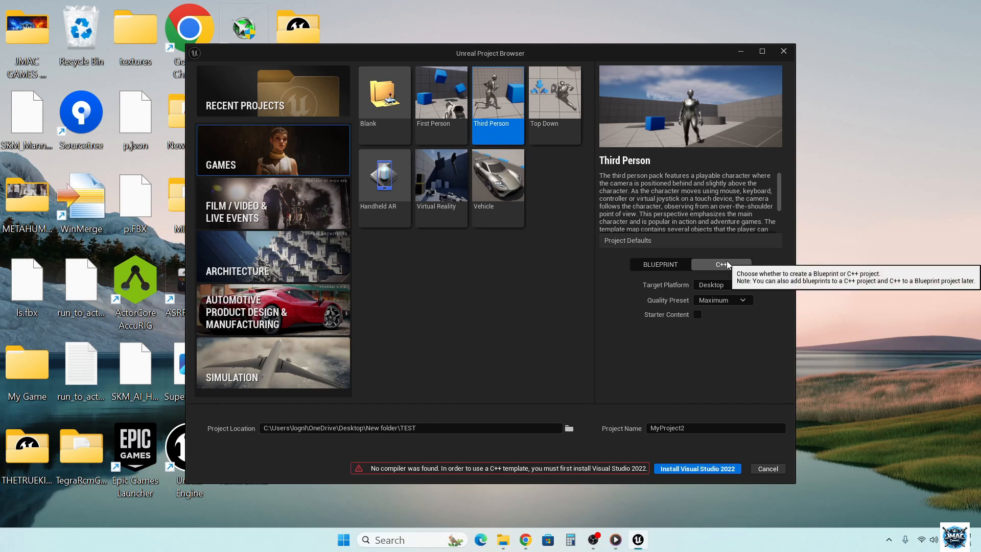
left_click(659, 265)
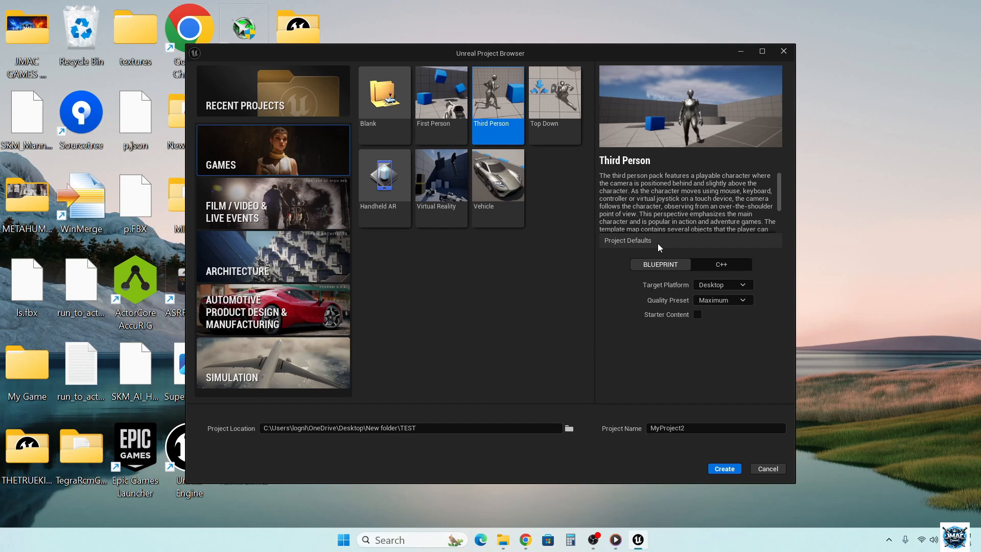
- Name the project BEGINNERTUTORIAL without a space and create it
left_click(691, 429)
double_click(691, 429)
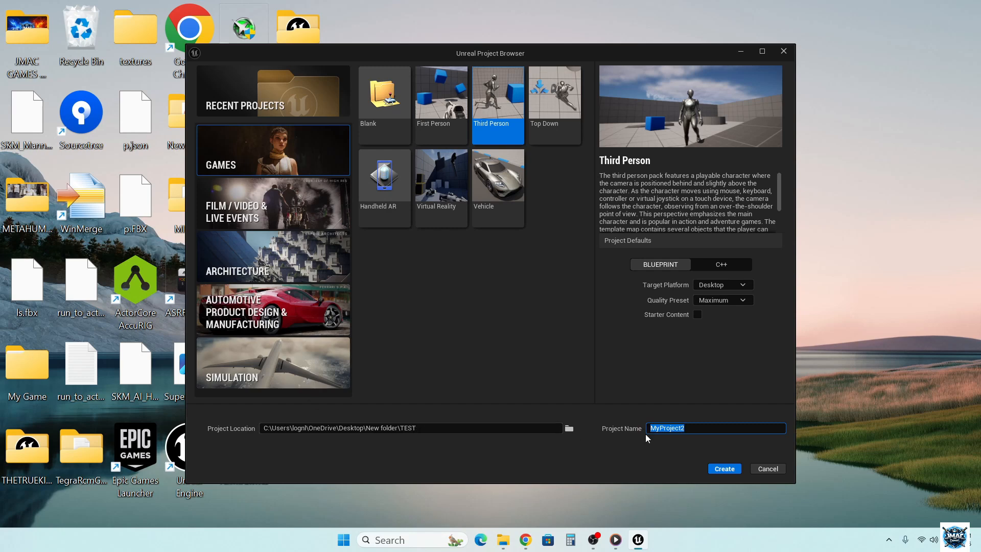
type("BEGINNER TUTO")
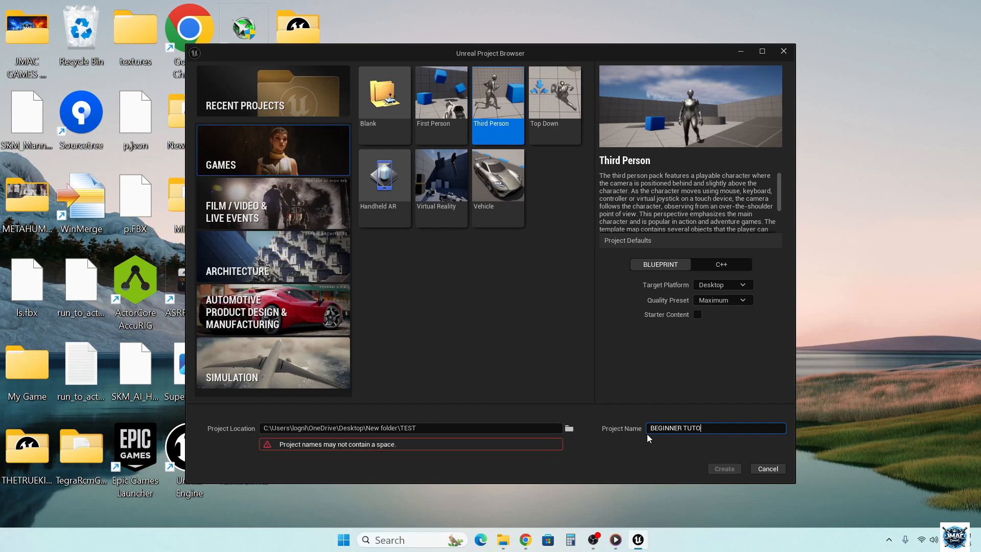
type("RIAL")
left_click(614, 445)
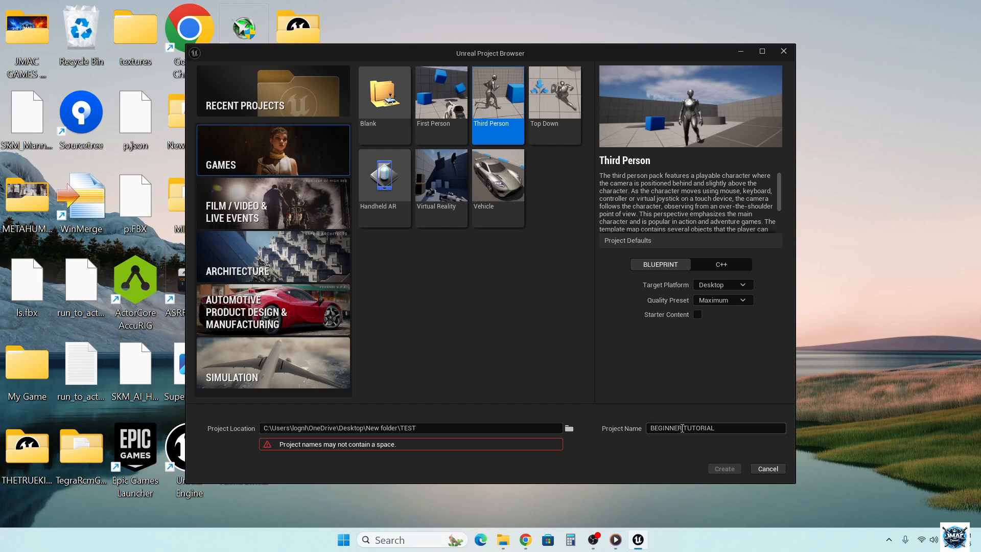
left_click(684, 428)
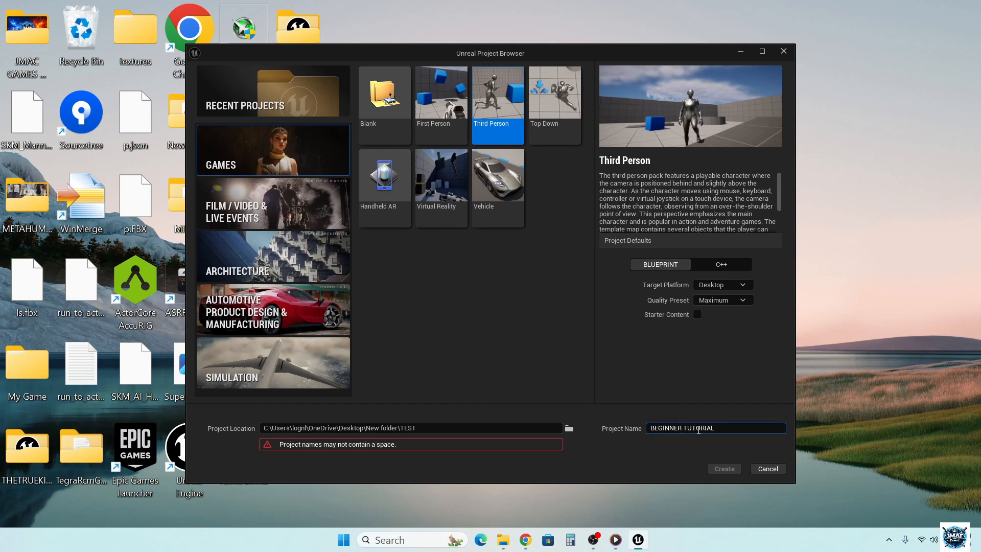
key("BackSpace")
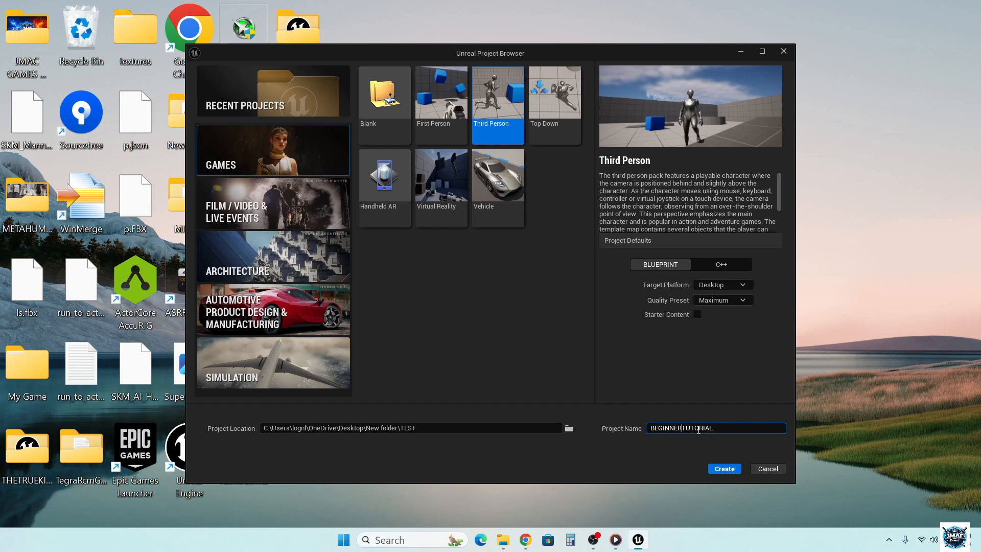
left_click(718, 470)
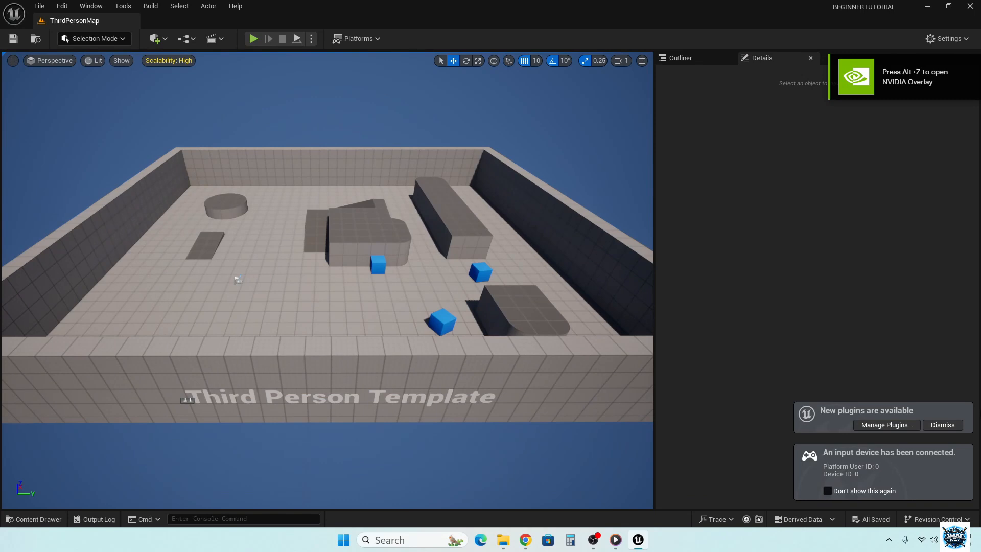
- Dismiss the new plugins notification and move the level's PlayerStart along the Y axis to 1120
left_click(942, 424)
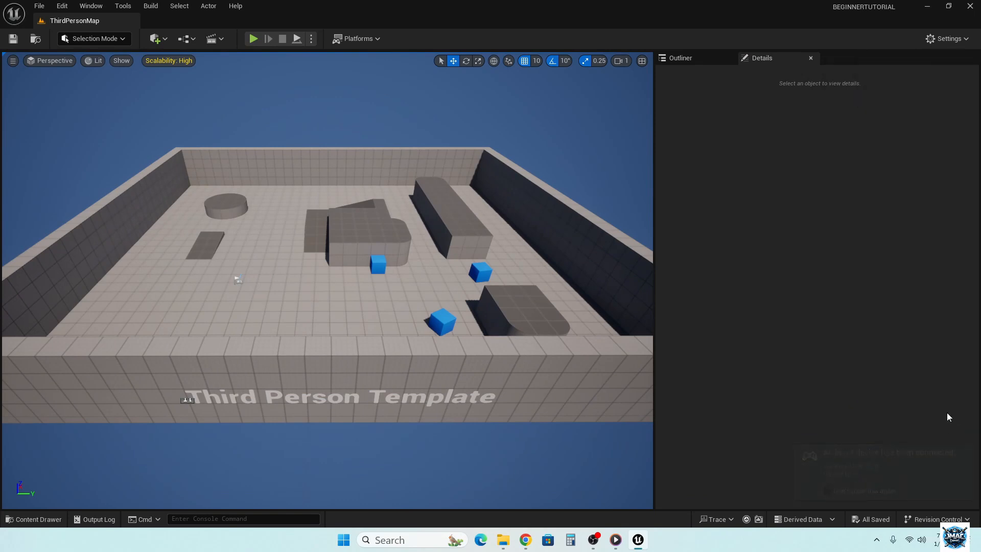
right_click_drag(182, 196, 271, 284)
key("s")
key("w")
left_click(245, 279)
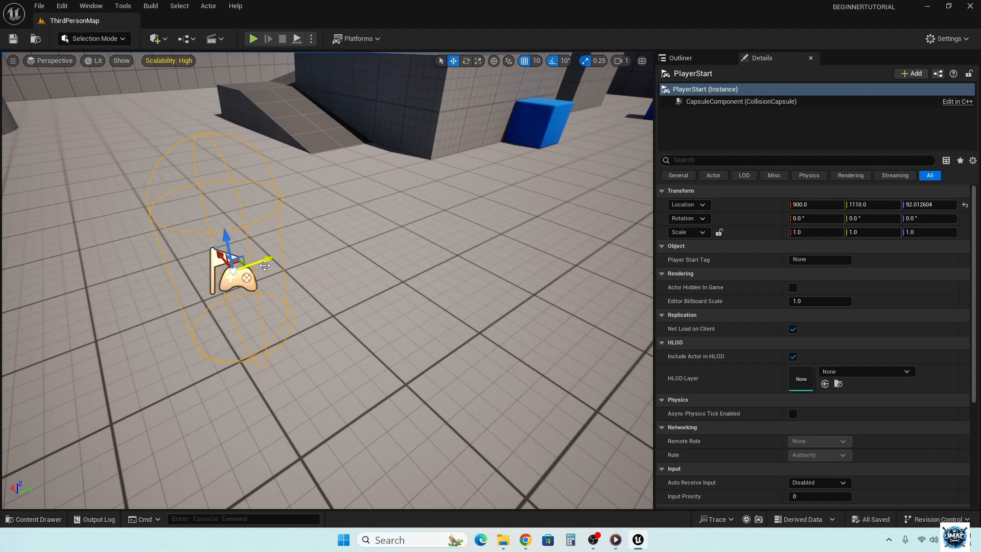
left_click_drag(260, 260, 314, 205)
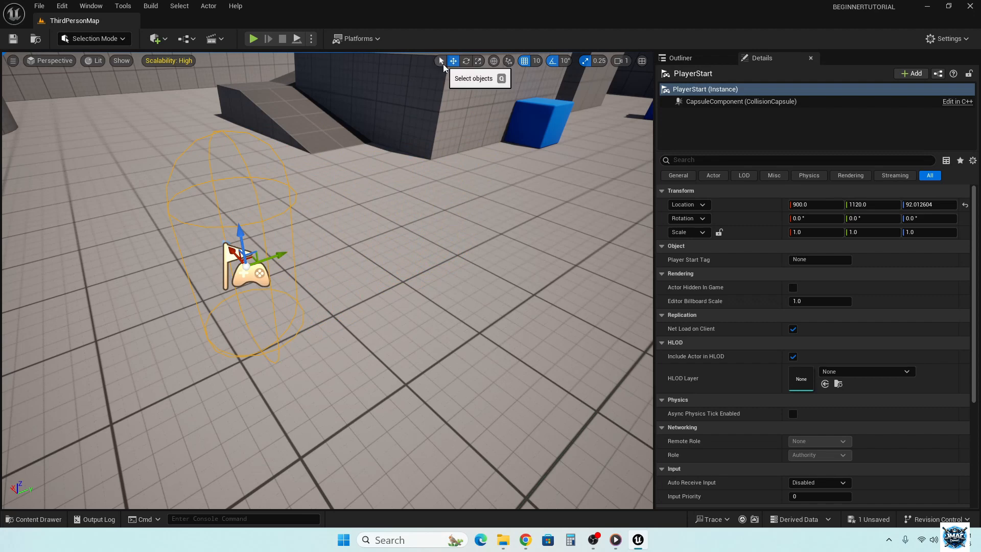
- Pick the blue cube by the large block with the Select tool, and use the Move tool to shift the PlayerStart to Y 1130
left_click(443, 63)
left_click(529, 131)
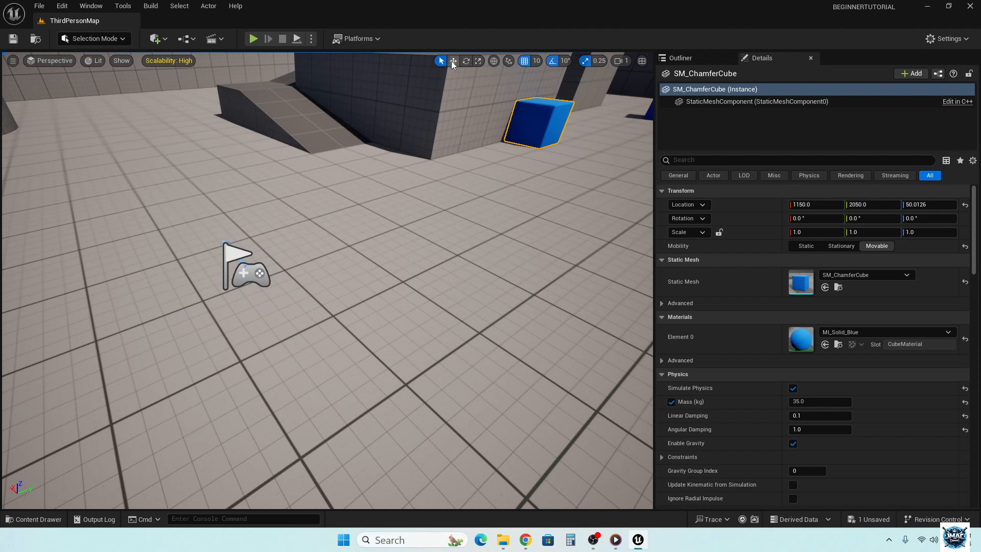
left_click(453, 62)
left_click(247, 276)
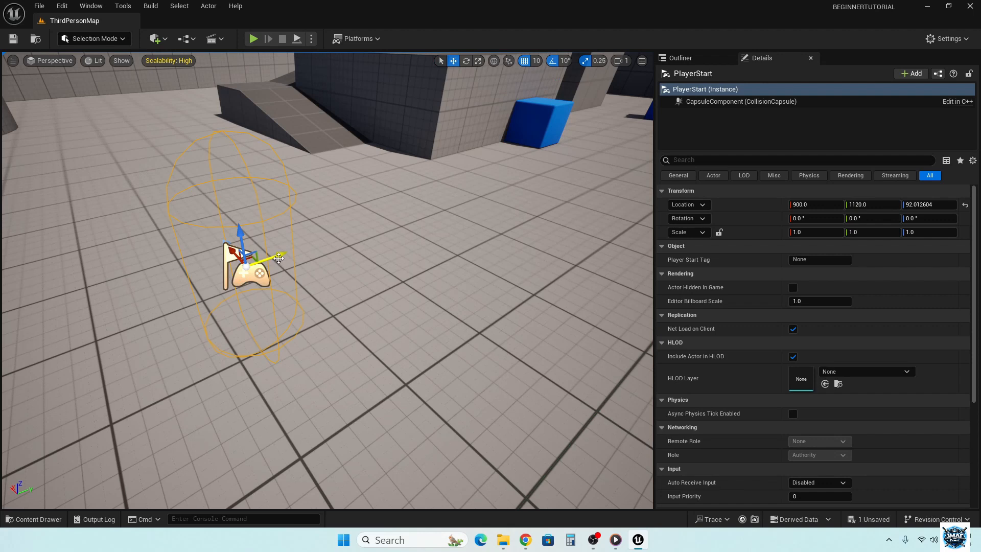
left_click_drag(278, 258, 291, 253)
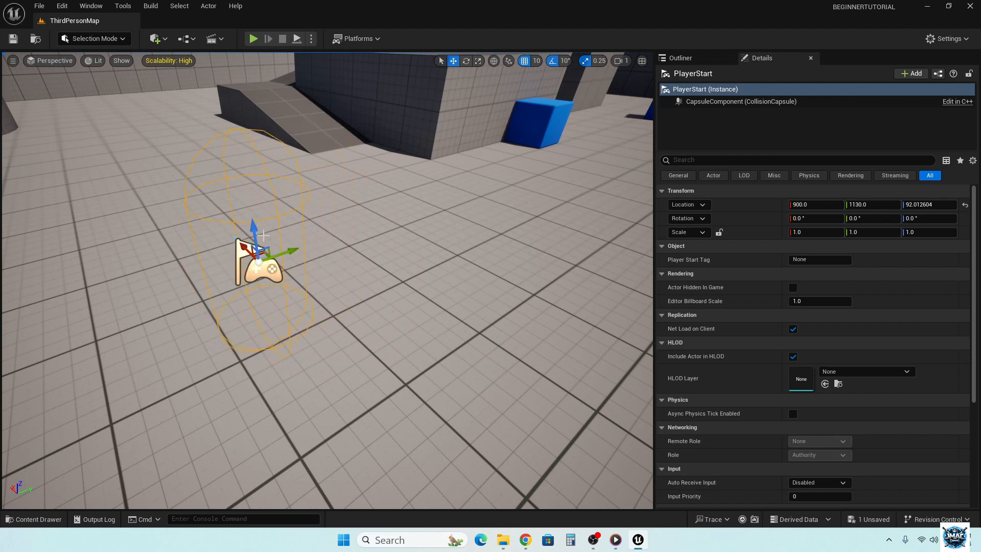
- Raise the PlayerStart to a Z location of about 152 and snap it down to the floor
left_click_drag(254, 225, 248, 133)
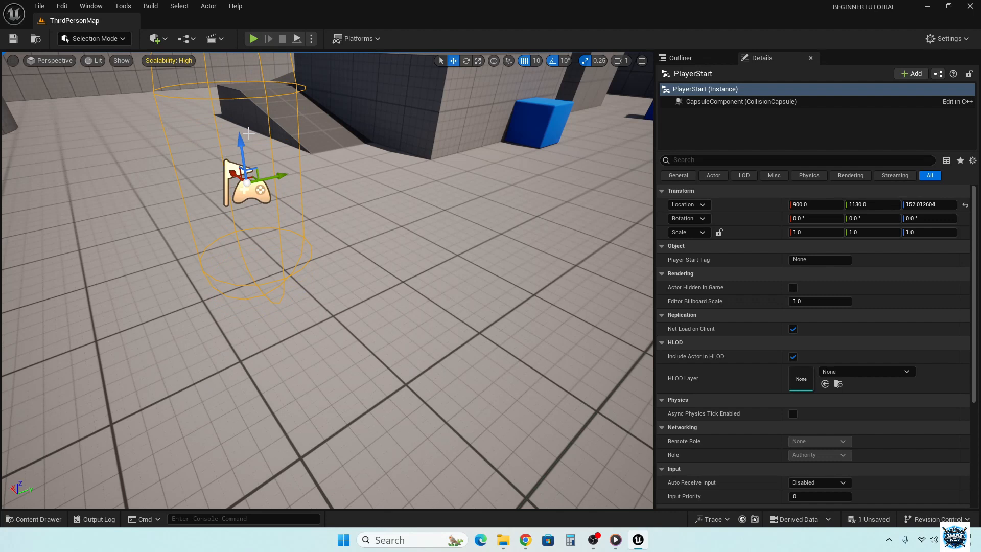
key("End")
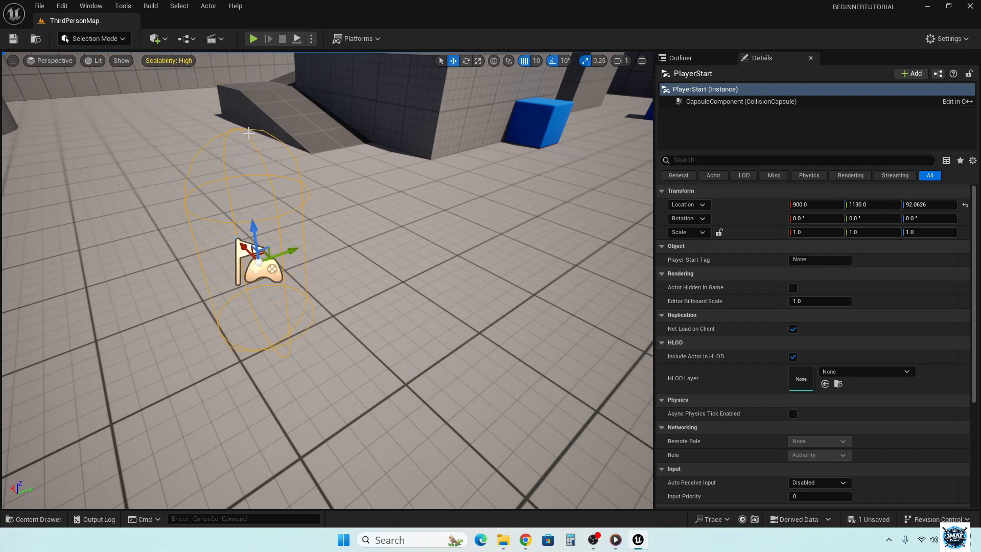
- Use the Rotate tool to turn the blue cube in front of the rounded block to 70° about its Z axis
left_click(466, 62)
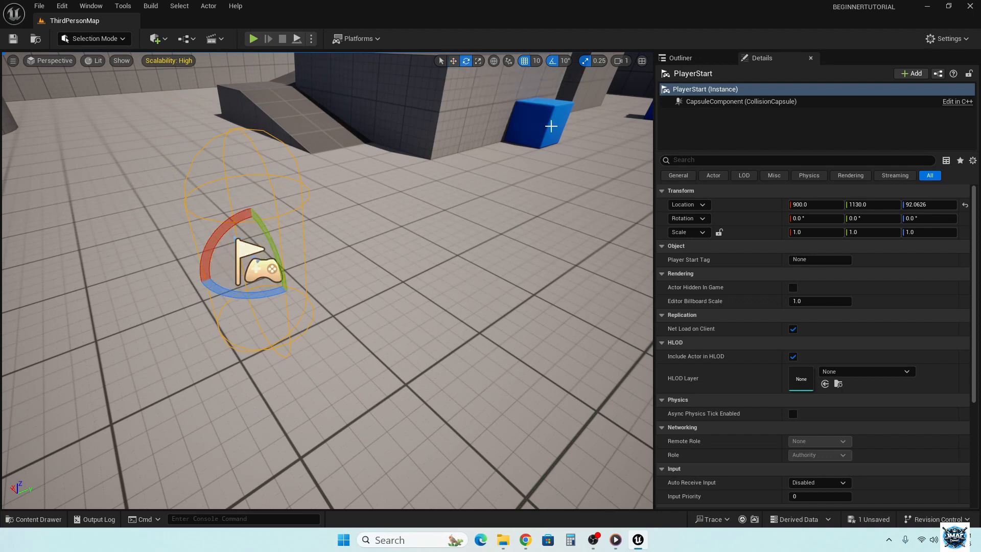
left_click(536, 120)
mouse_move(535, 198)
right_mouse_down()
mouse_move(630, 138)
mouse_move(634, 110)
mouse_move(636, 140)
mouse_move(536, 198)
right_mouse_up()
key("w")
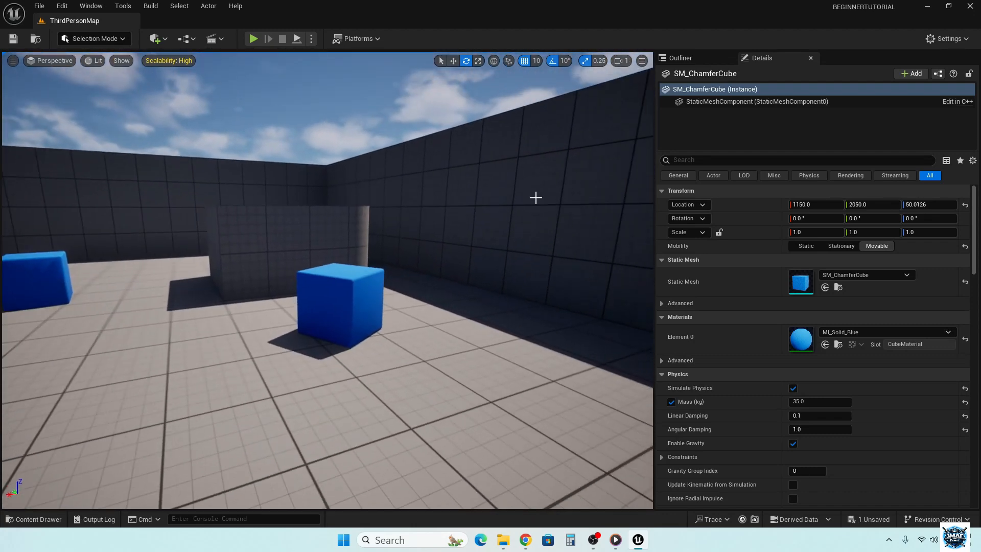
left_click(332, 300)
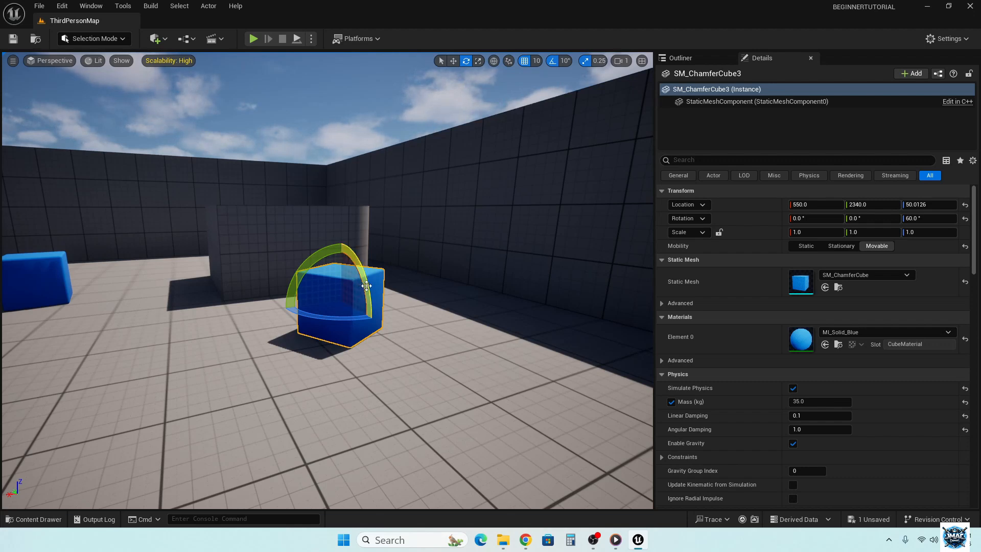
left_click_drag(358, 318, 369, 301)
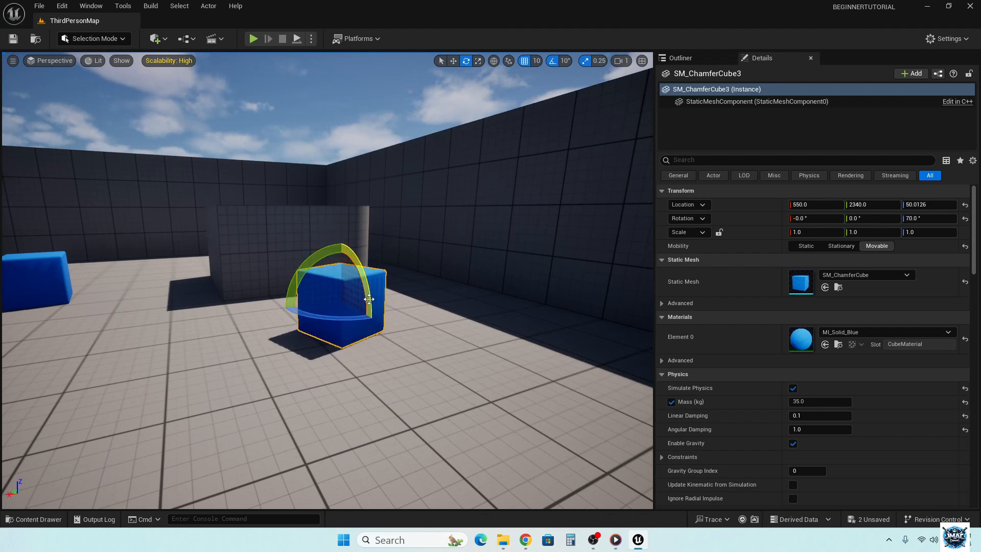
- Scale the rotated blue cube to 1.75 in Y and 0.75 in Z
left_click(477, 61)
left_click_drag(362, 294, 340, 291)
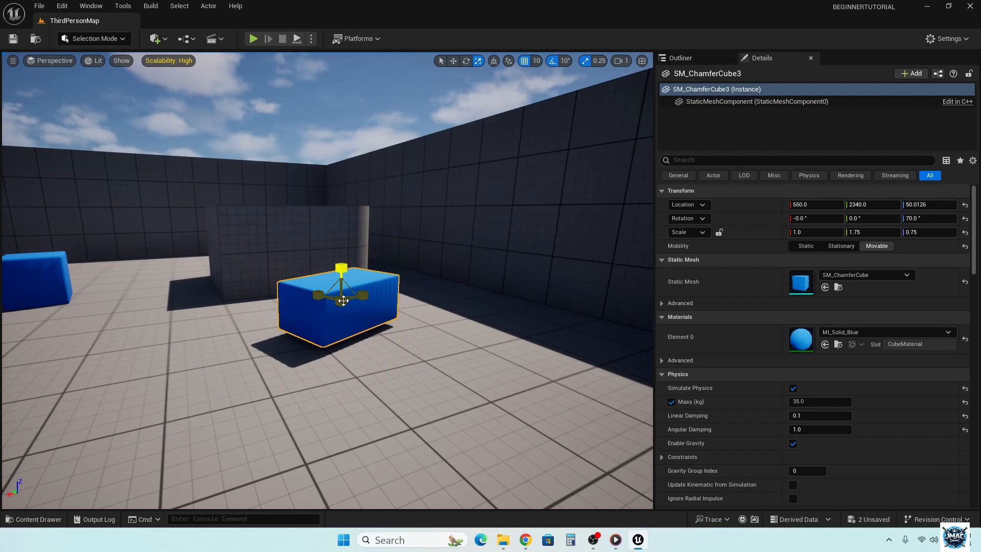
- Try scaling the blue cube uniformly, and undo all the scaling and rotation applied to it, back to the PlayerStart selection
left_click_drag(341, 301, 340, 276)
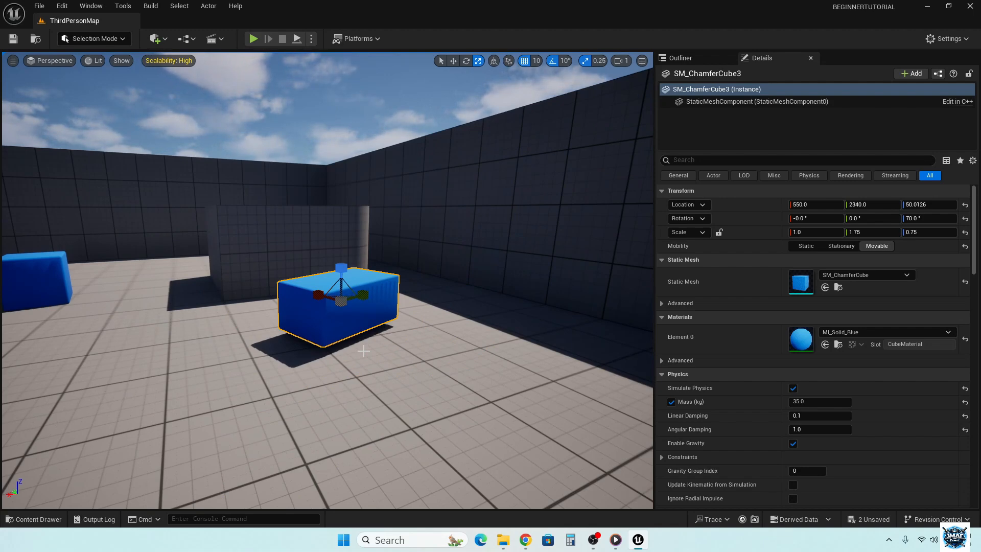
key("ctrl+z")
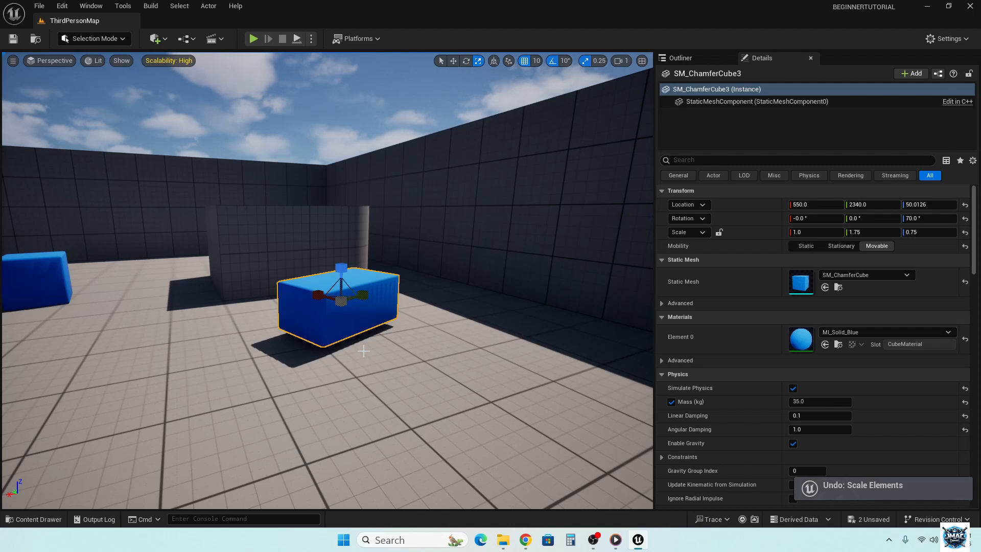
key("ctrl+z")
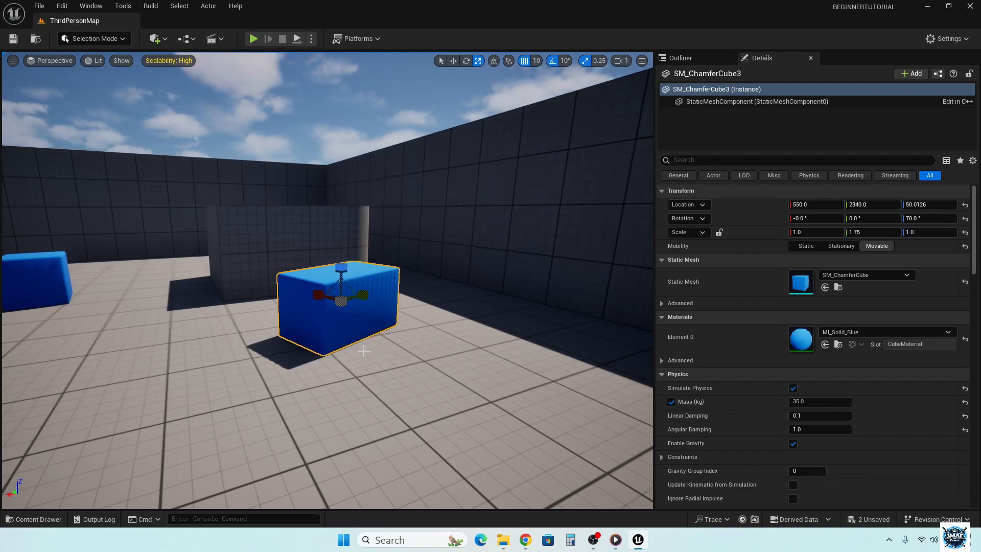
key("ctrl+z")
key("ctrl+z")
key("ctrl+z")
key("ctrl+z")
key("ctrl+z")
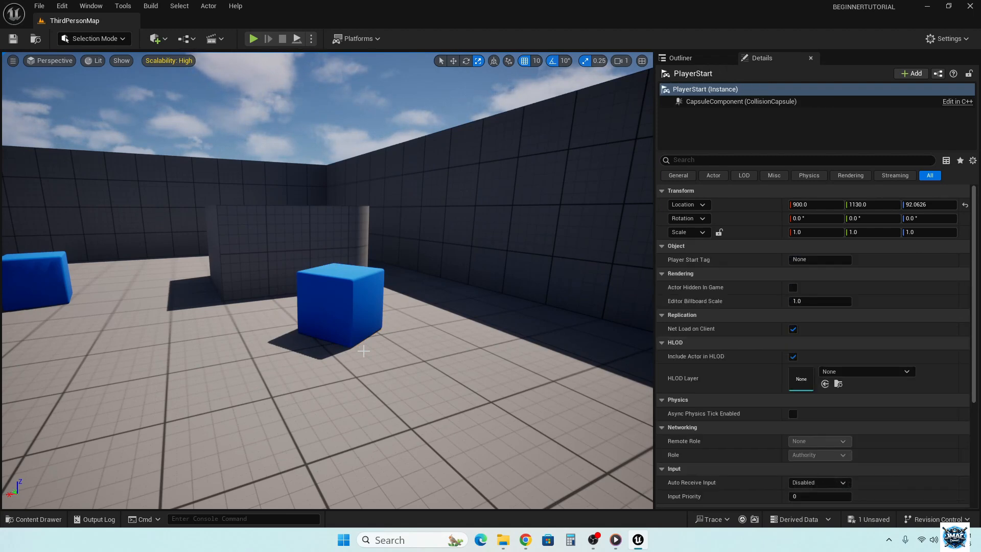
- Frame the PlayerStart and fly around it to survey the ramps, blocks and blue cubes in the level
key("f")
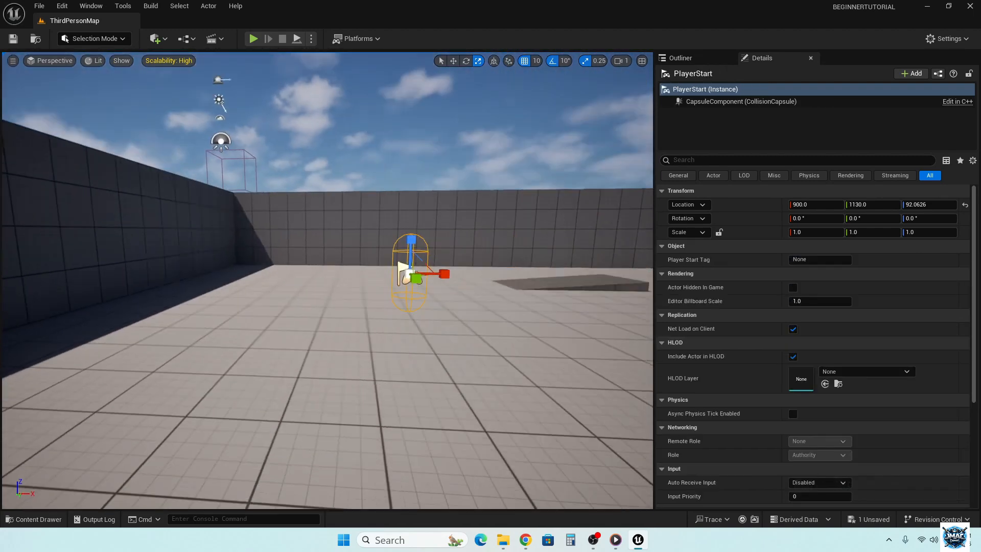
key("w")
right_click_drag(327, 281, 493, 291)
key("s")
key("a")
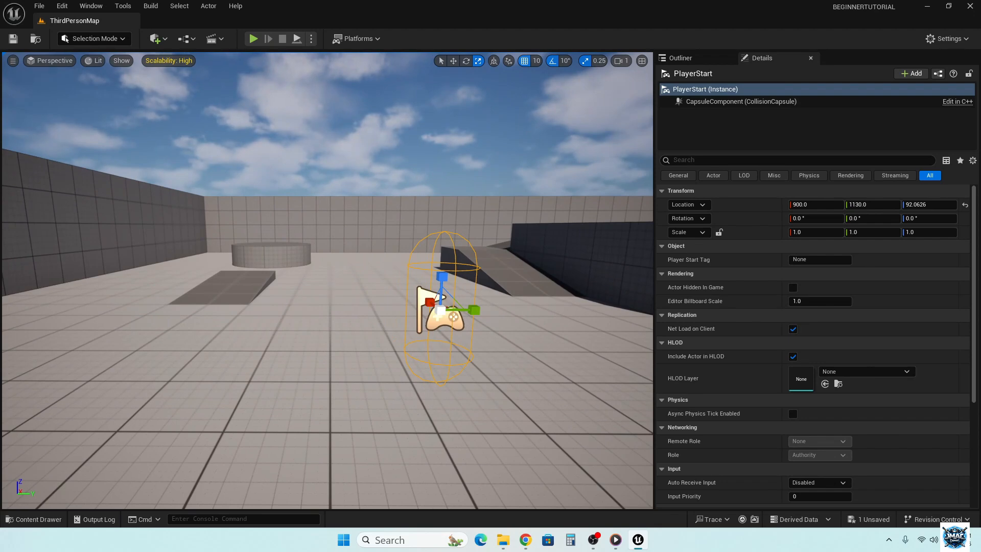
right_click_drag(493, 291, 616, 278)
scroll(616, 278, "up", 2)
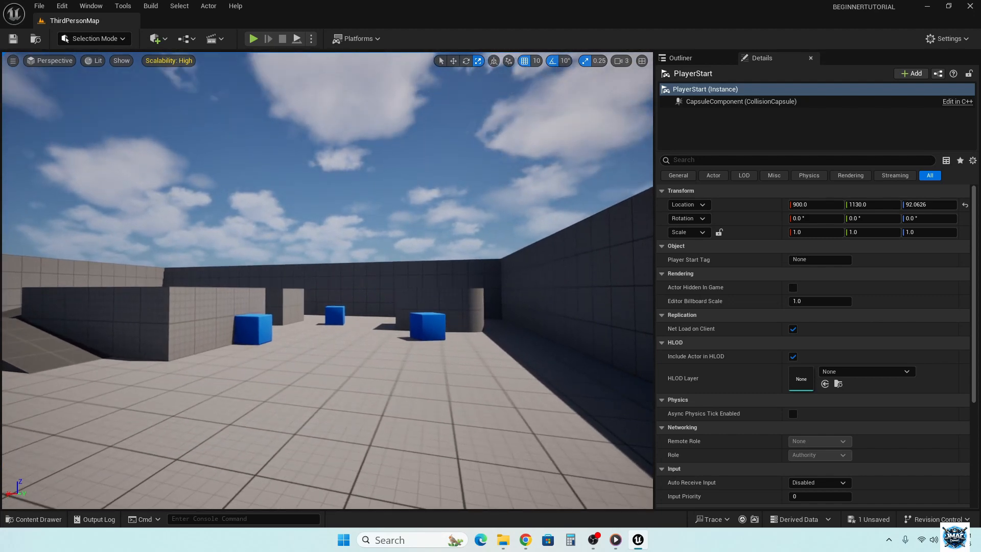
right_click(306, 309)
right_click(274, 347)
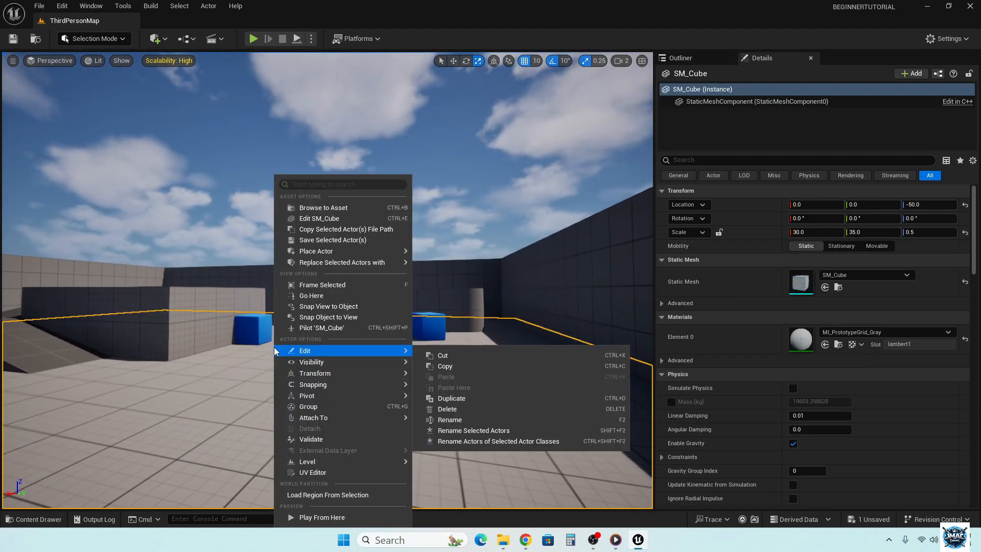
left_click(231, 357)
right_click_drag(231, 357, 112, 357)
right_click_drag(485, 118, 510, 125)
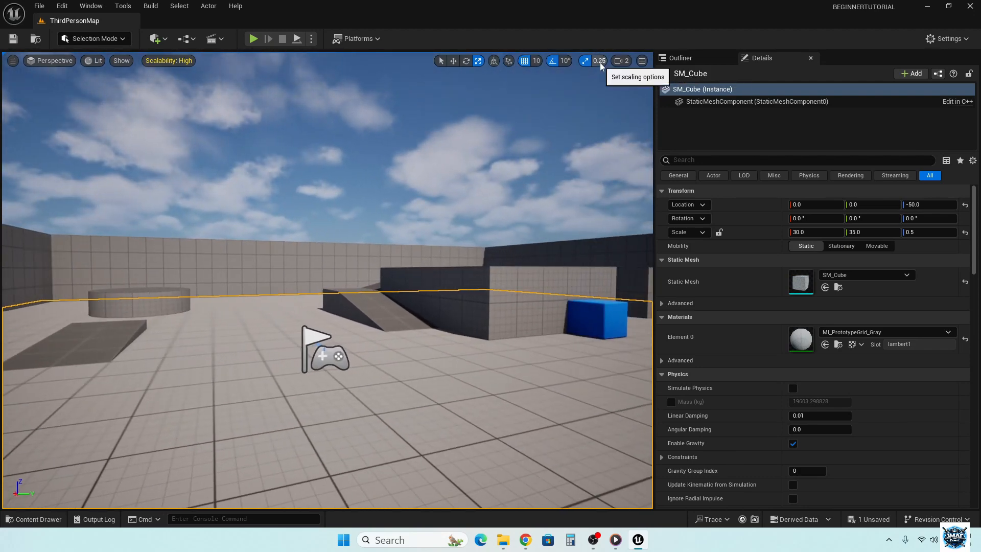
- Compare flying toward the low cylinder and back at camera speed 2 and at camera speed 0.3
right_click_drag(246, 334, 210, 318)
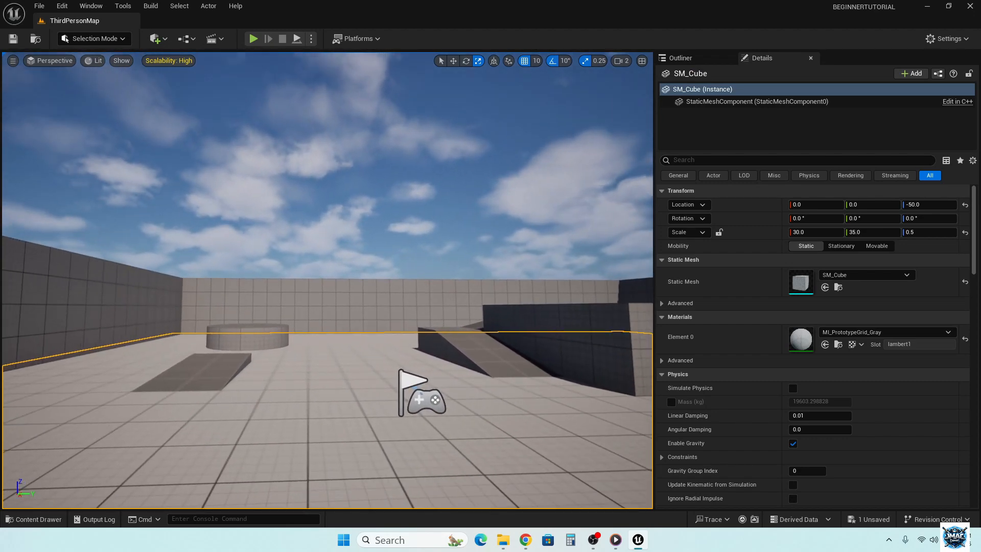
key("w")
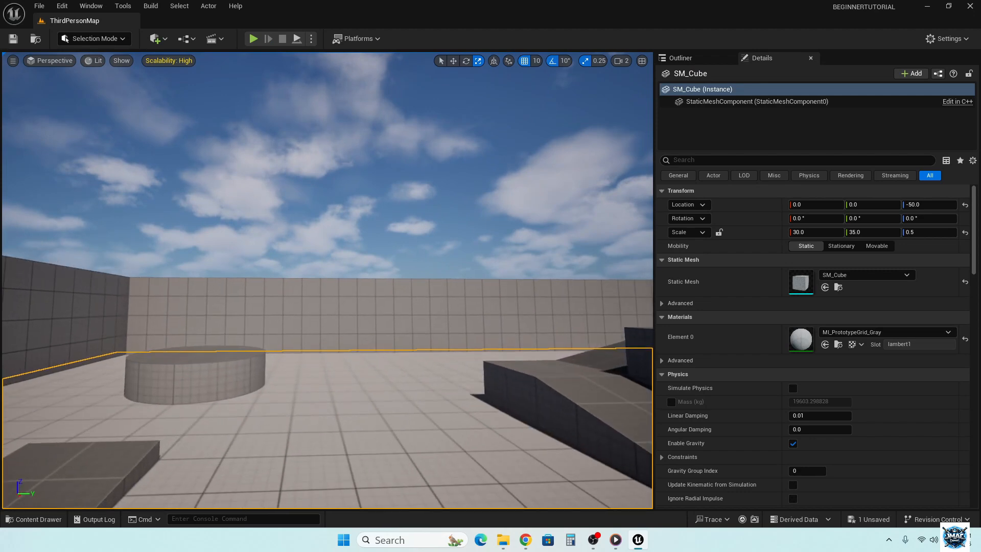
key("s")
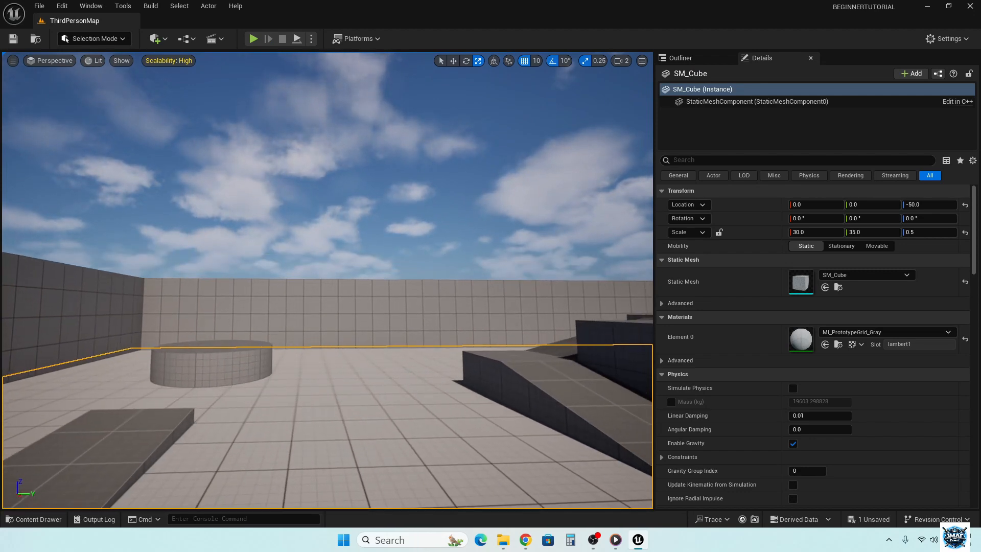
scroll(327, 280, "down", 1)
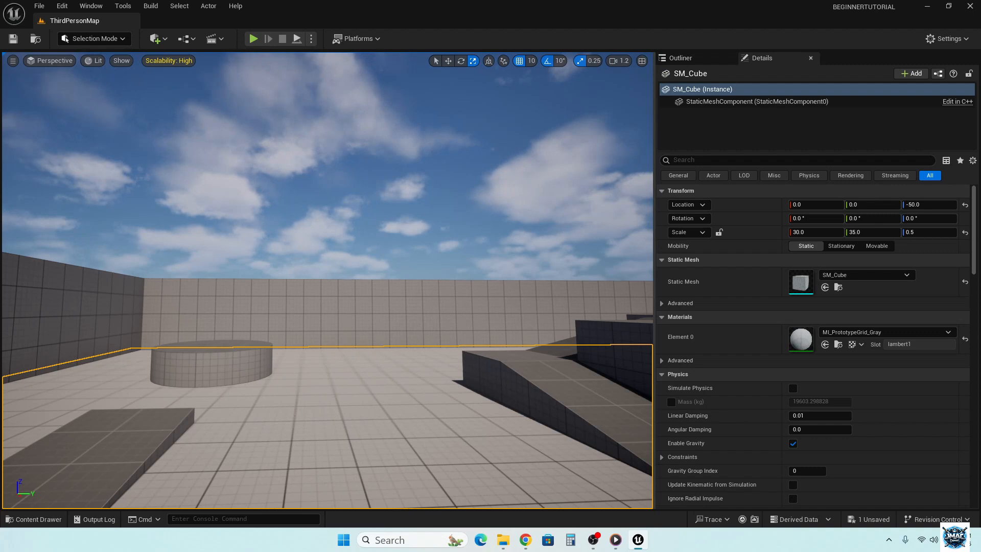
scroll(327, 280, "down", 3)
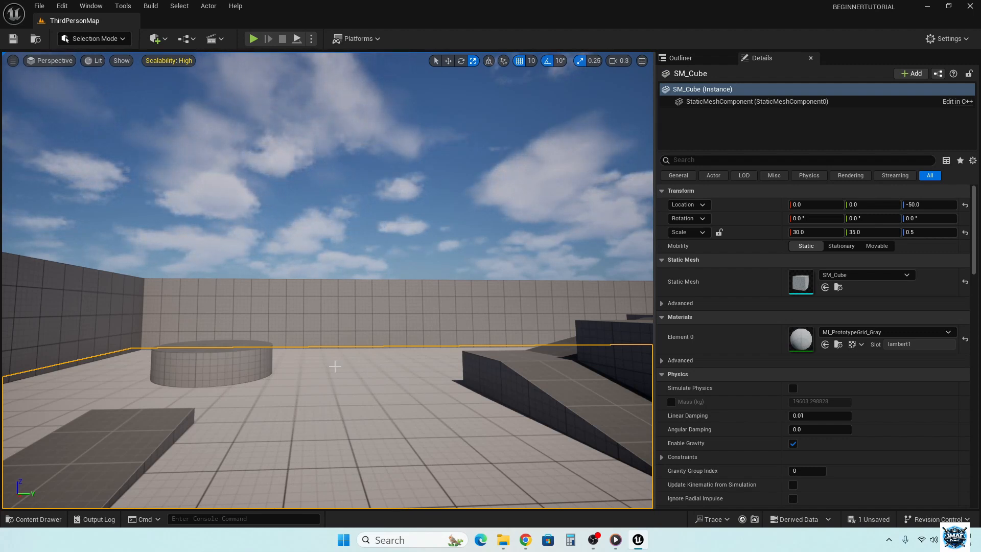
key("w")
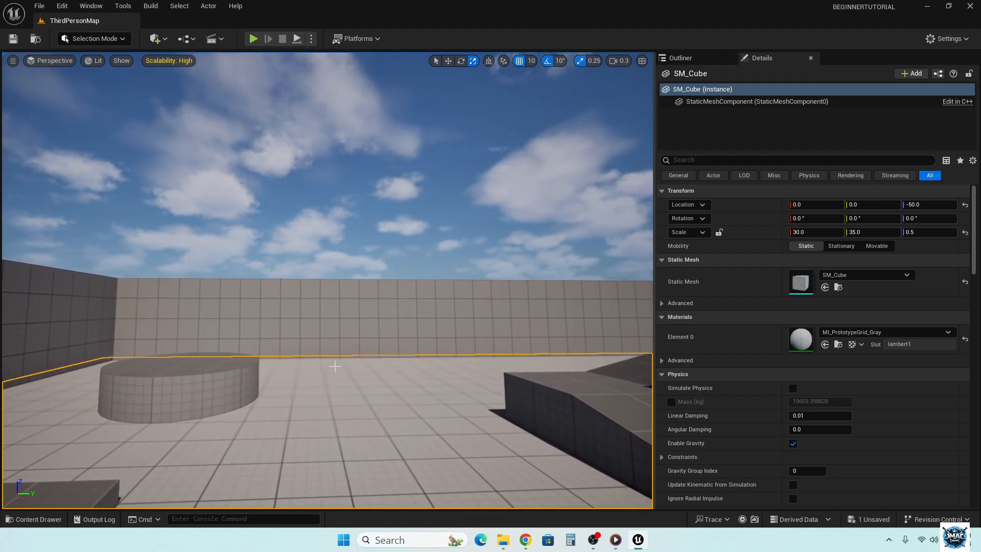
key("w")
mouse_move(335, 366)
right_mouse_down()
mouse_move(494, 366)
mouse_move(332, 366)
right_mouse_up()
key("w")
key("s")
key("s")
key("s")
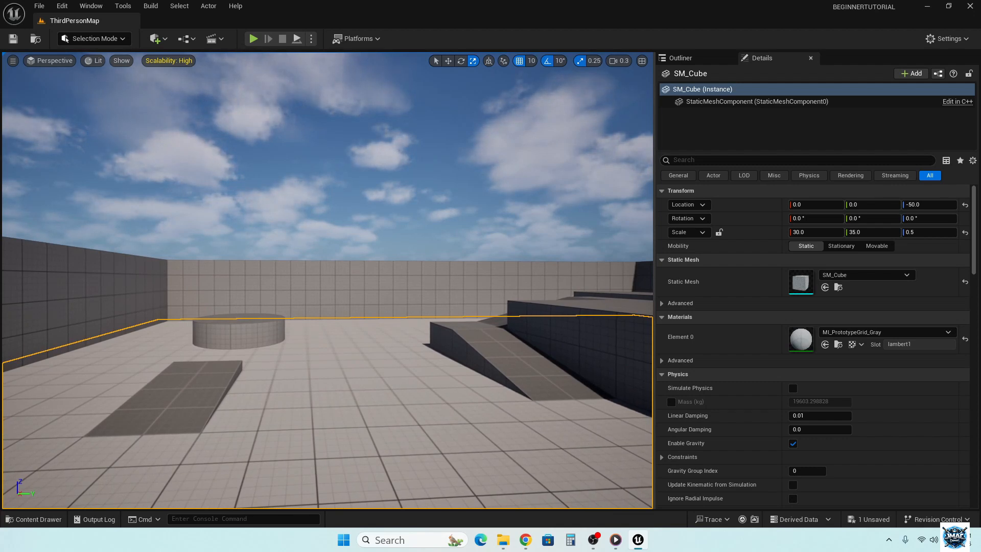
- Try faster and slower camera speeds while flying back and forth, and finish with the camera speed at 1
right_click_drag(332, 366, 306, 340)
scroll(357, 354, "up", 2)
scroll(359, 354, "up", 5)
key("w")
key("s")
key("w")
key("s")
scroll(356, 323, "down", 2)
key("w")
key("s")
key("w")
scroll(324, 304, "down", 2)
scroll(307, 340, "down", 1)
key("w")
key("s")
key("w")
scroll(306, 340, "down", 2)
scroll(306, 340, "down", 1)
key("w")
key("s")
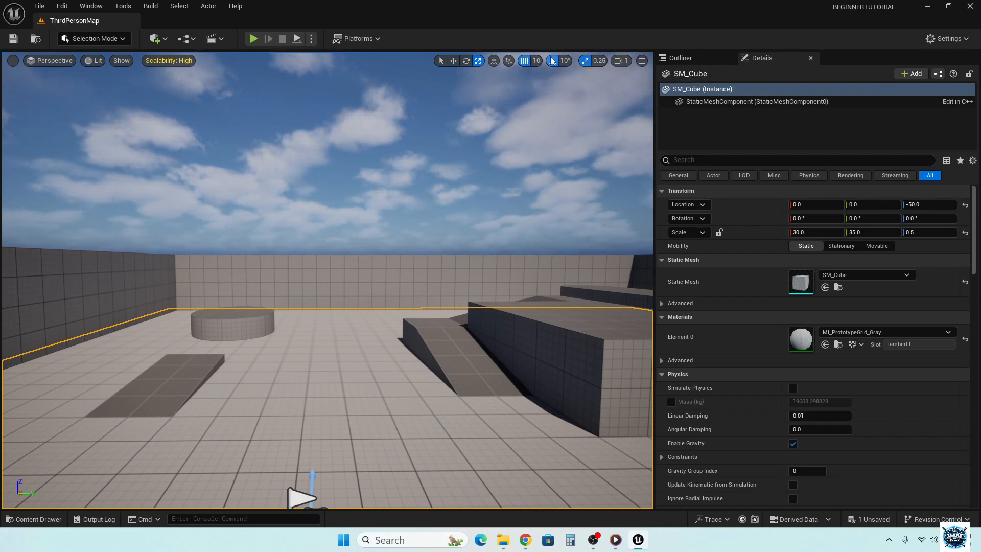
- Select the blue cube in front of the rounded block and try the Rotate tool on it with 10° snapping
mouse_move(386, 339)
right_mouse_down()
mouse_move(558, 348)
mouse_move(401, 376)
mouse_move(398, 345)
right_mouse_up()
key("w")
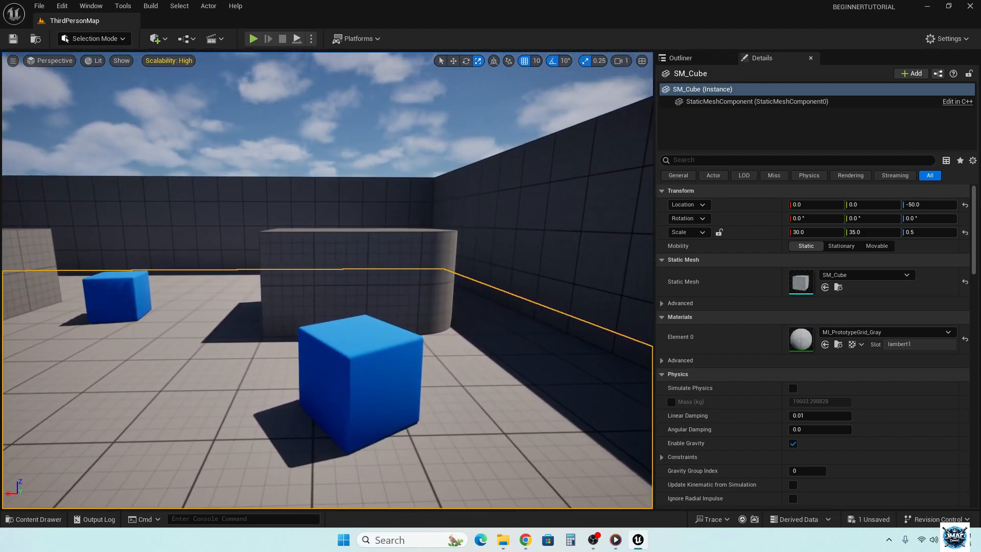
left_click(364, 353)
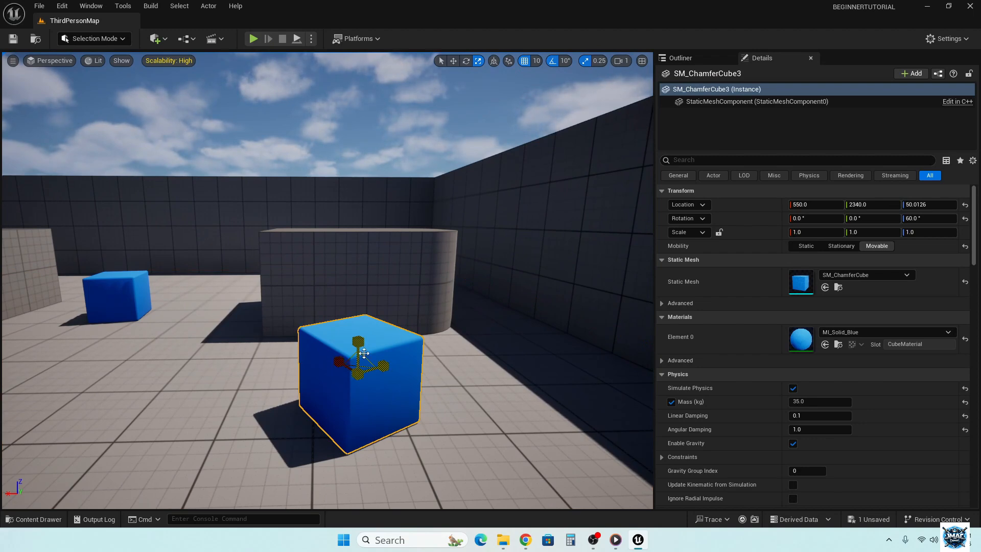
key("w")
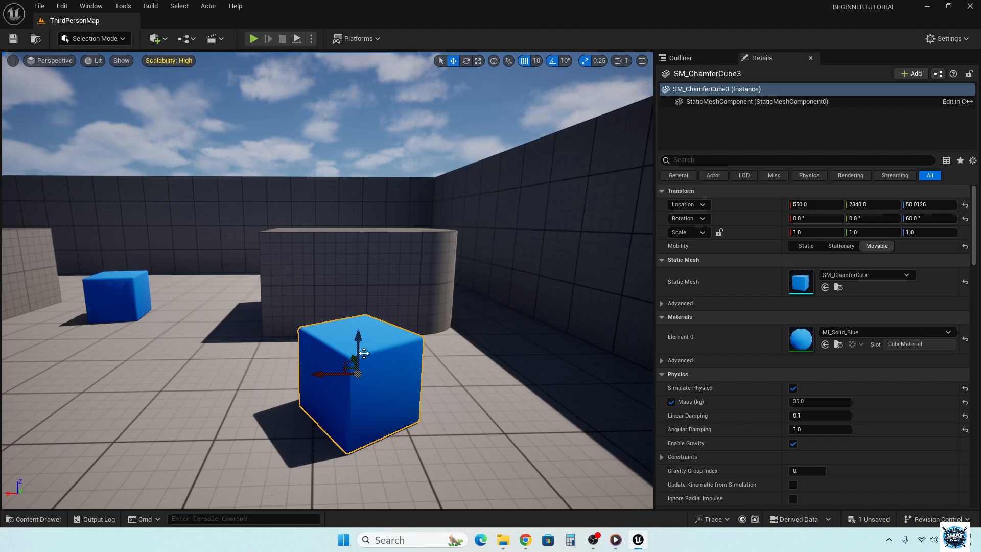
key("e")
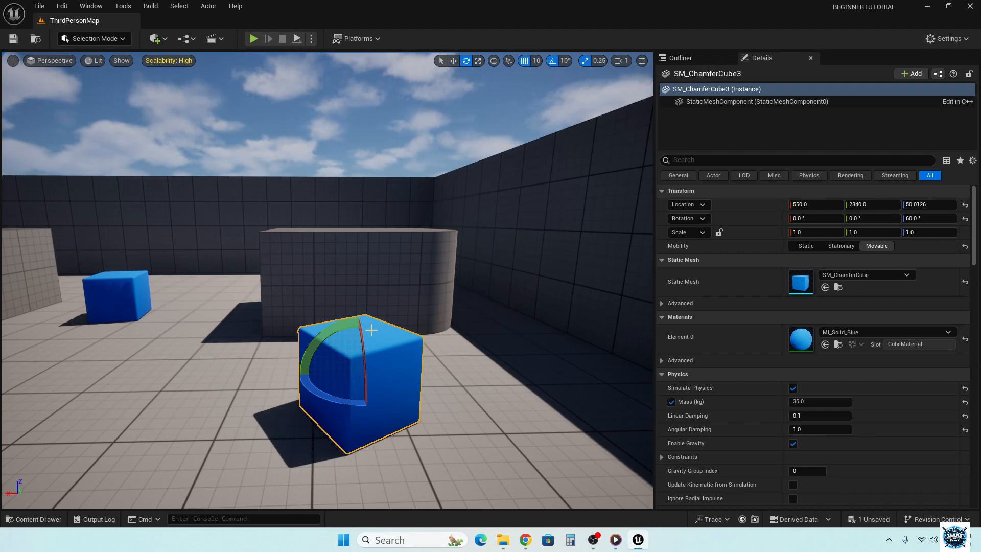
mouse_move(336, 325)
left_mouse_down()
mouse_move(337, 345)
mouse_move(336, 316)
mouse_move(337, 325)
left_mouse_up()
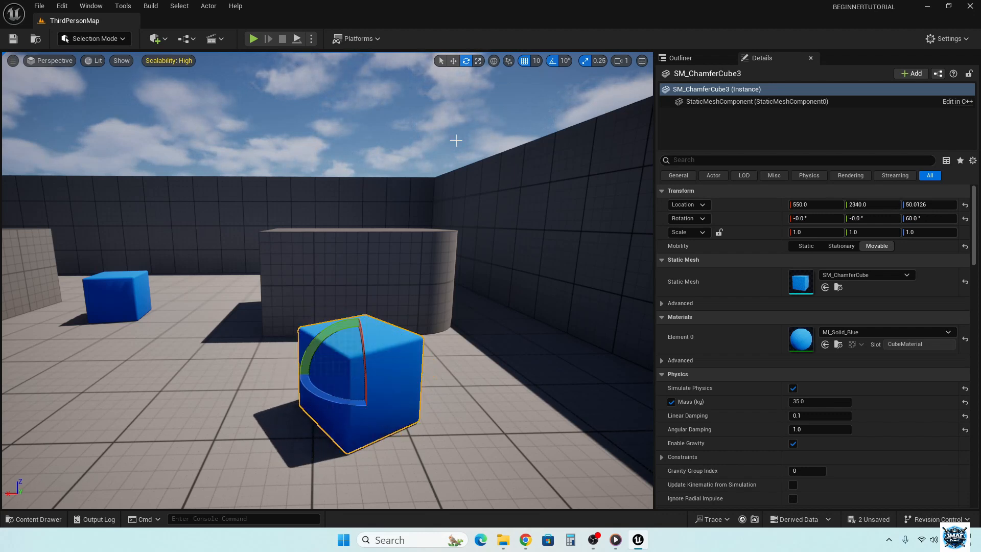
- Try rotating the blue cube freely with rotation snapping off, then undo the rotation and re-enable the snapping
left_click(553, 60)
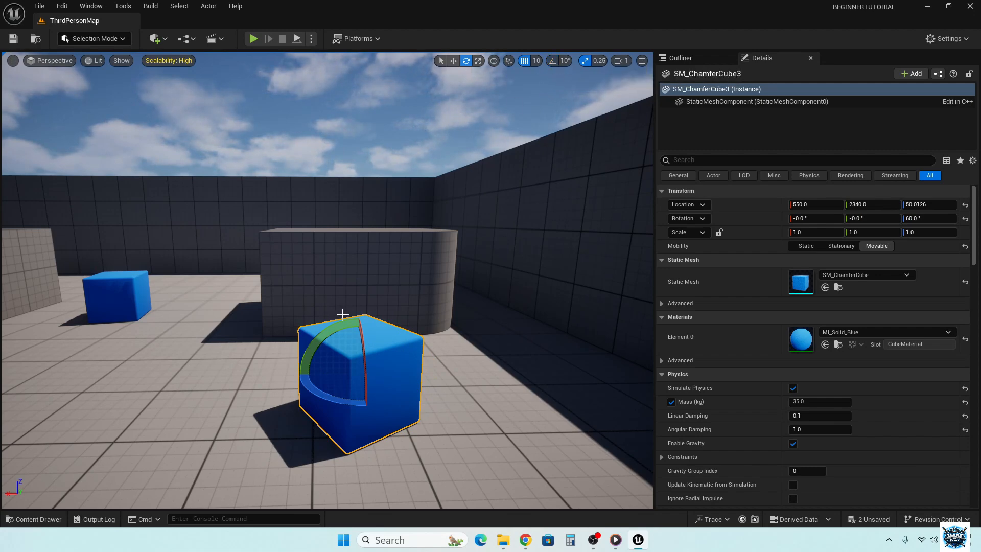
left_click_drag(333, 324, 296, 375)
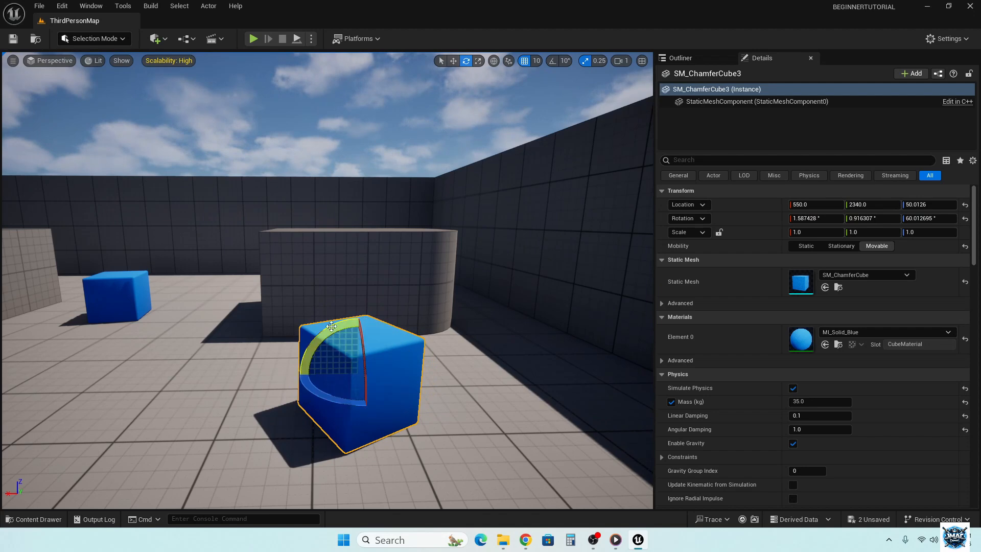
key("ctrl+z")
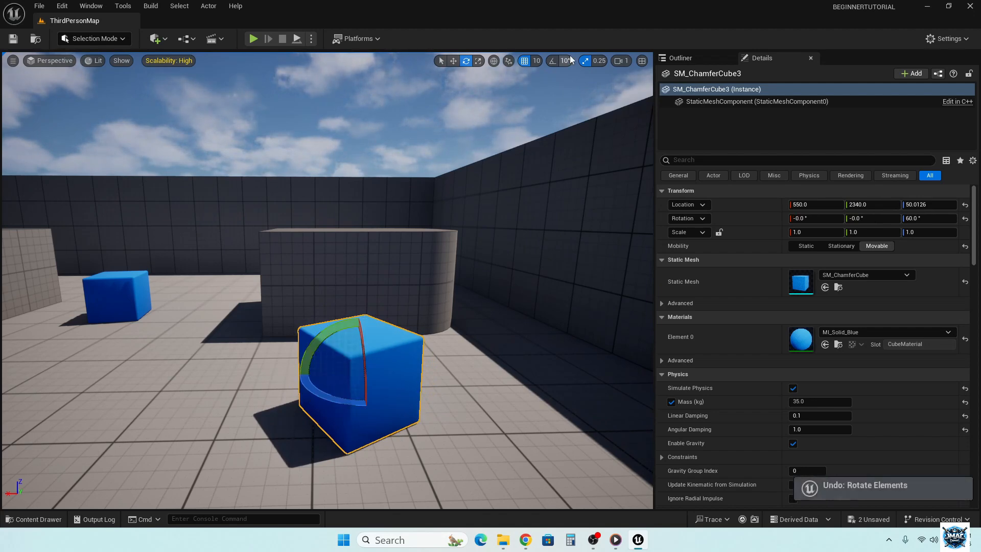
left_click(552, 61)
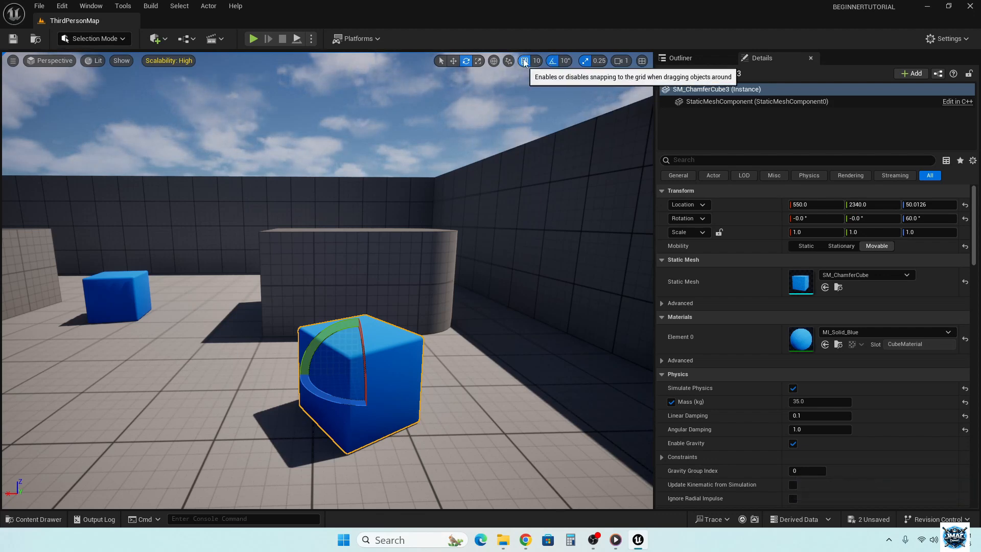
- Return the view to the PlayerStart, play the level in the viewport and take control of the character
right_click_drag(327, 280, 265, 326)
key("w")
key("s")
key("s")
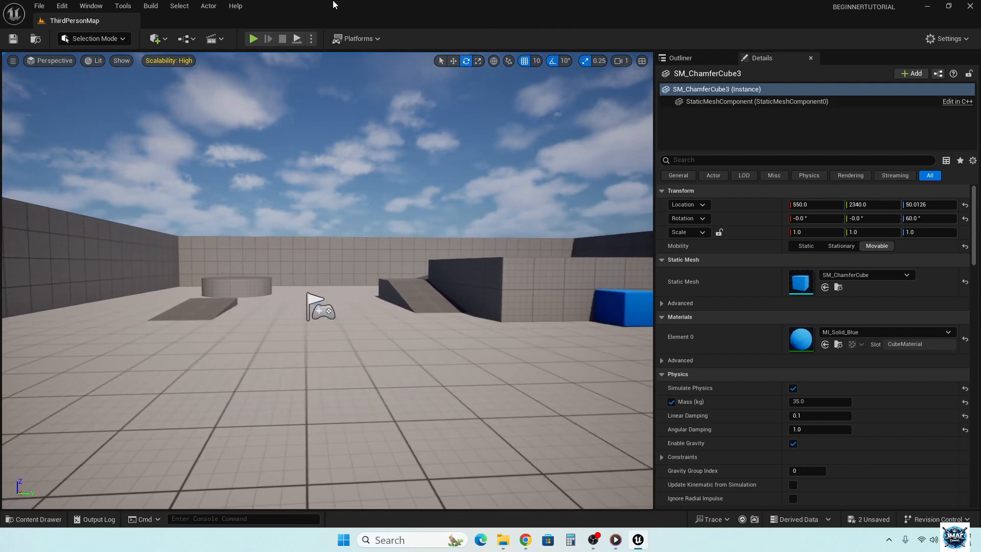
left_click(253, 38)
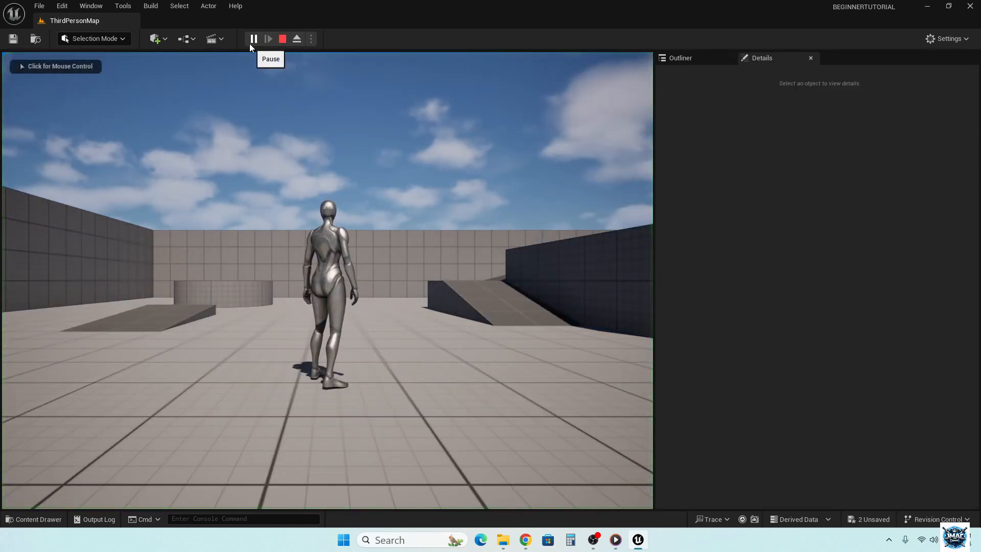
left_click(242, 168)
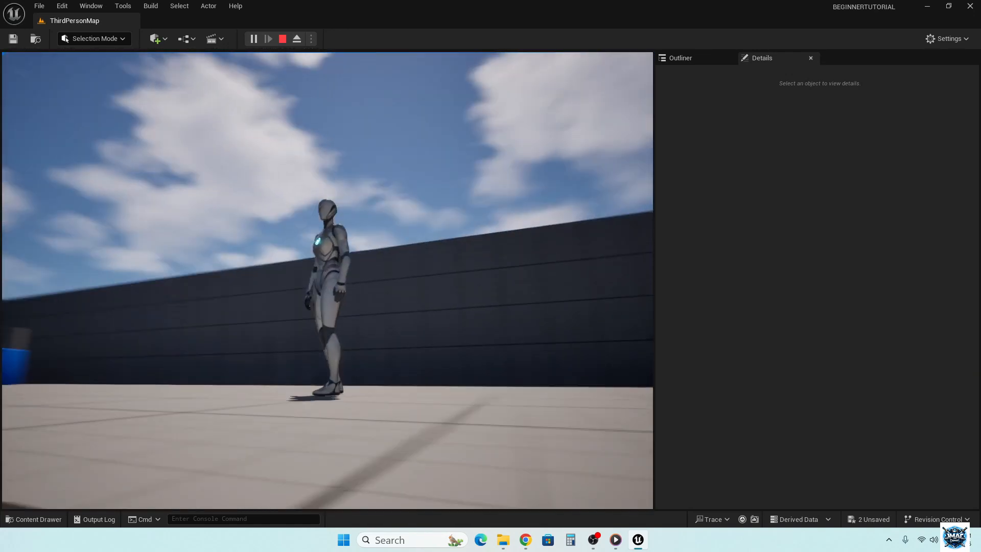
- Run the character around the open floor and up to the low cylindrical platform, and make it jump there
key("w")
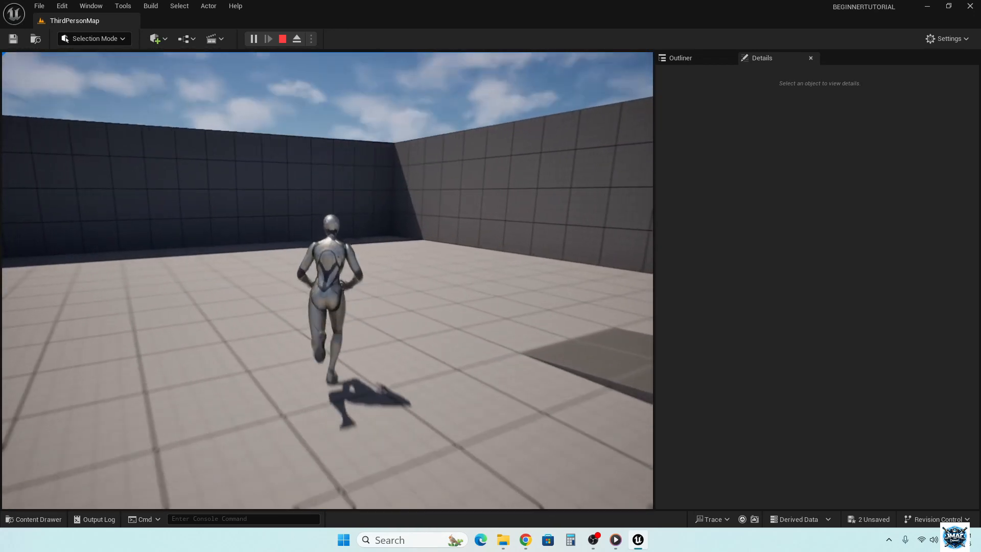
key("w")
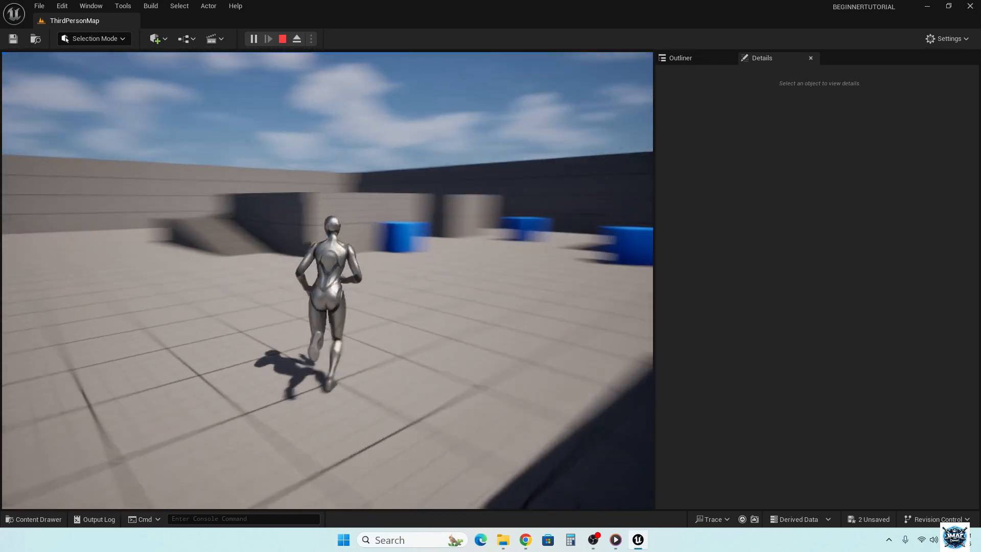
key("w")
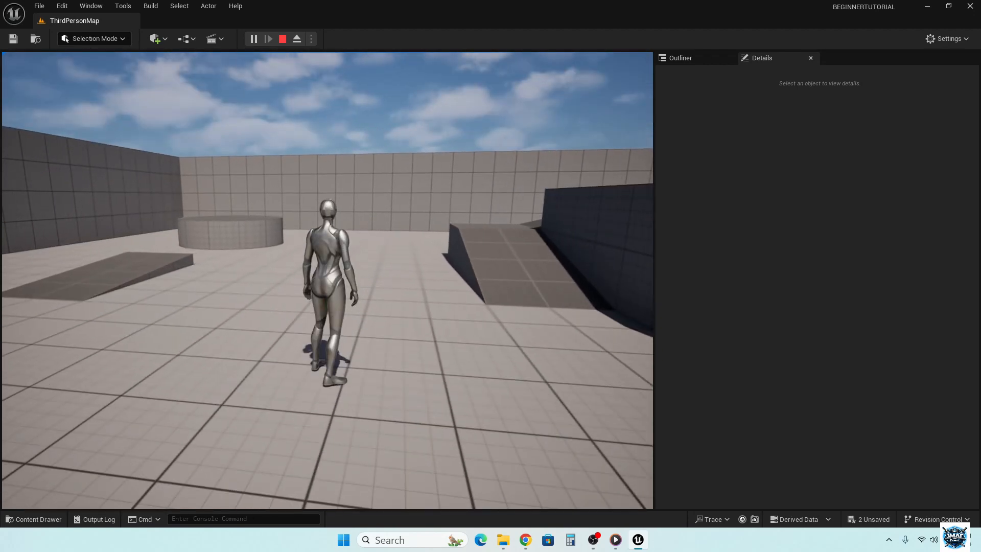
key("w")
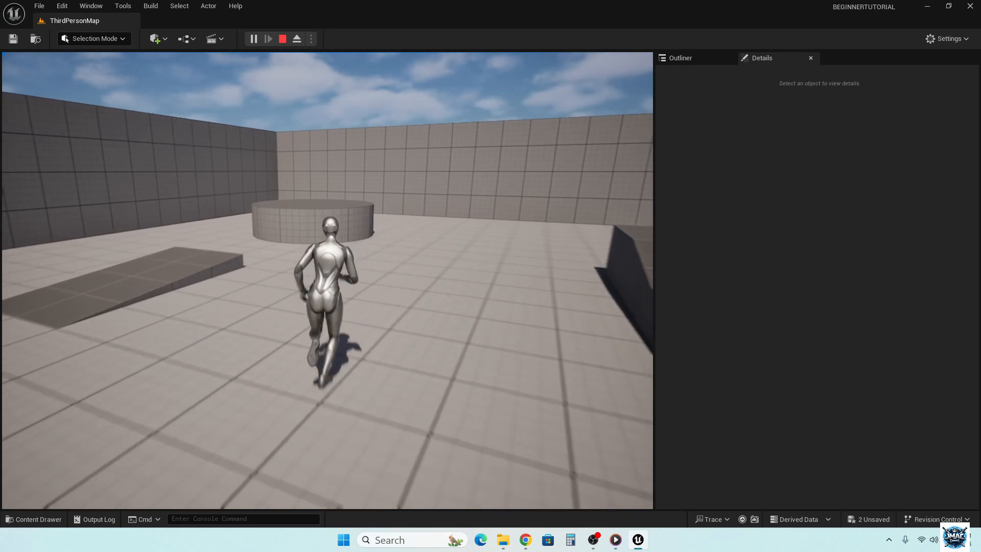
key("w")
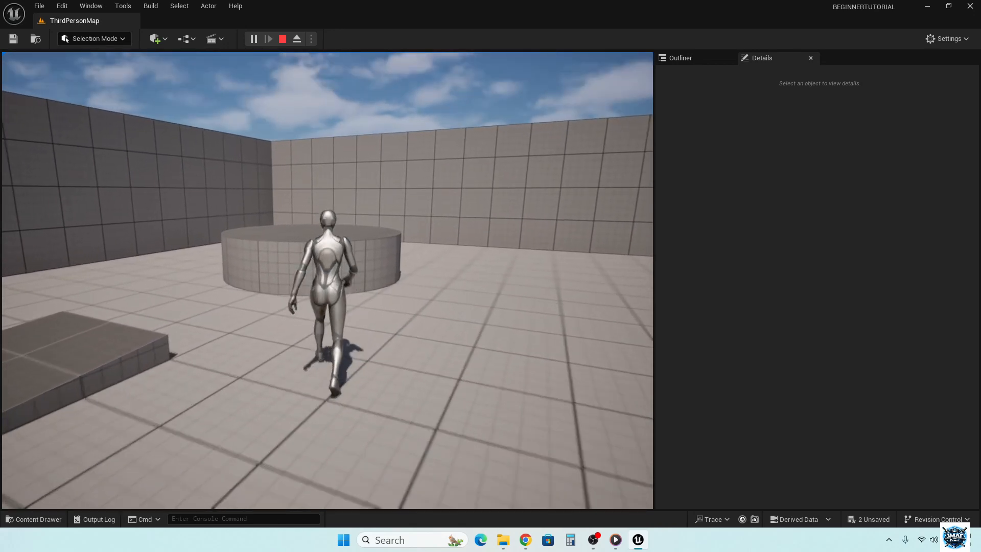
key("space")
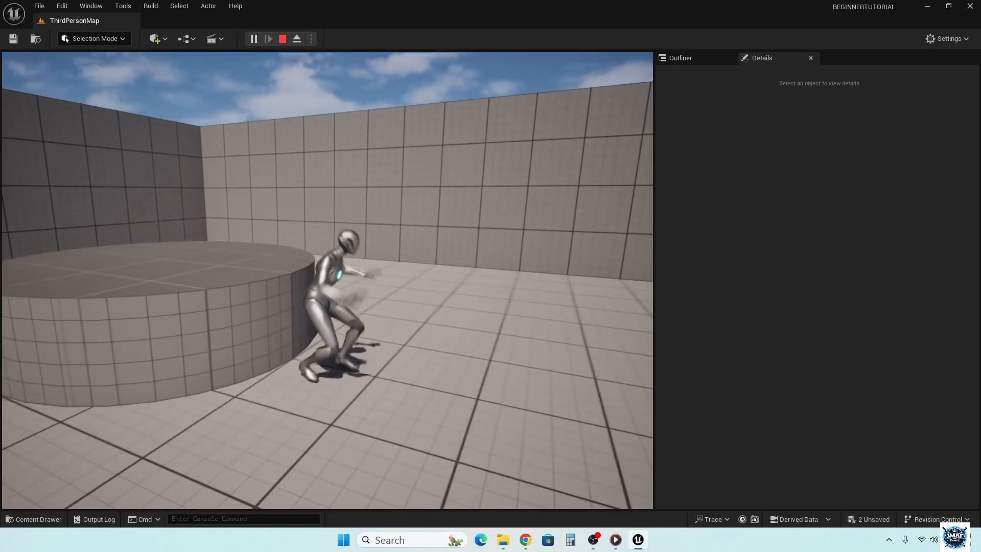
- Make the character jump onto the low cylindrical platform and end the play session
key("s")
key("a")
key("w")
key("space")
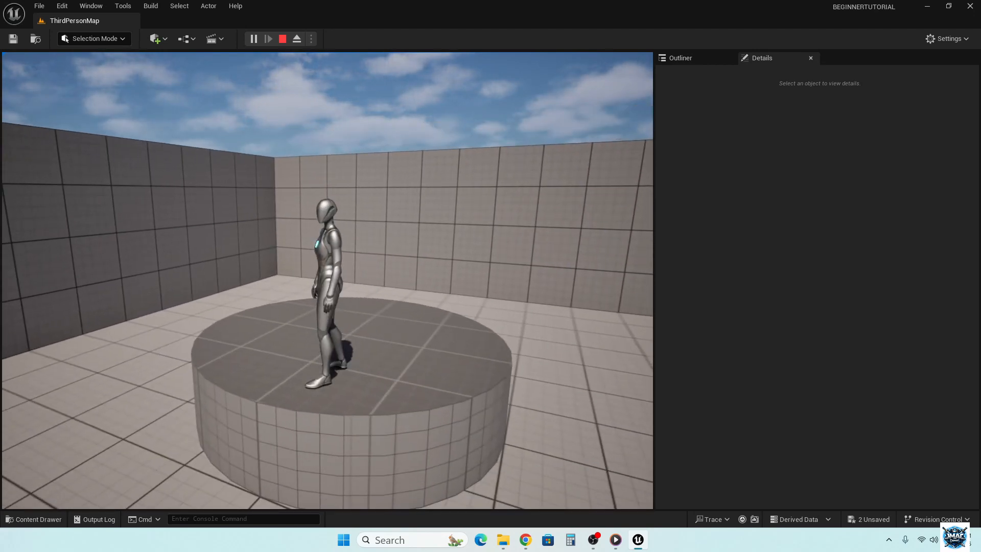
key("Escape")
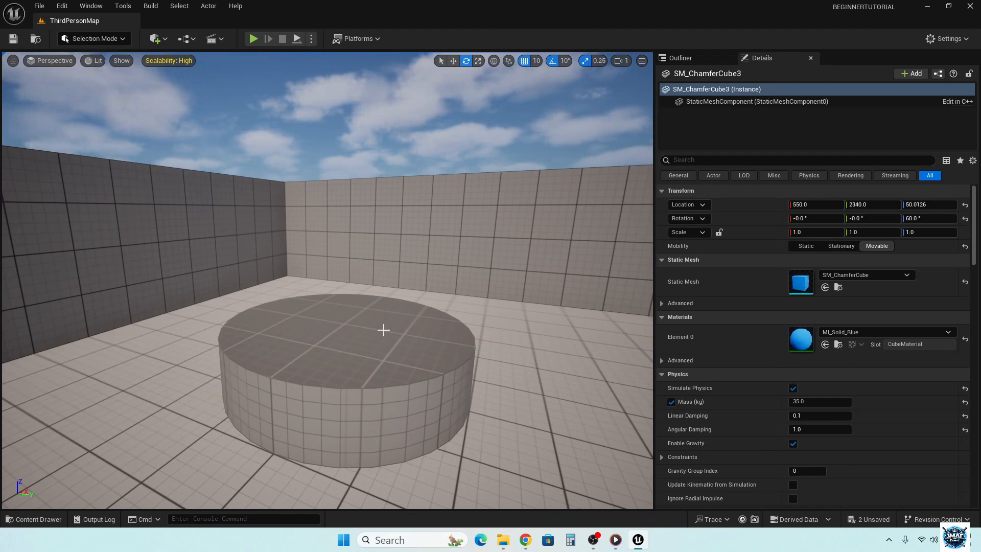
- Bring the view back to the PlayerStart and examine the Blueprints folder inside the project's ThirdPerson content
right_click_drag(327, 280, 369, 266)
key("w")
key("s")
key("d")
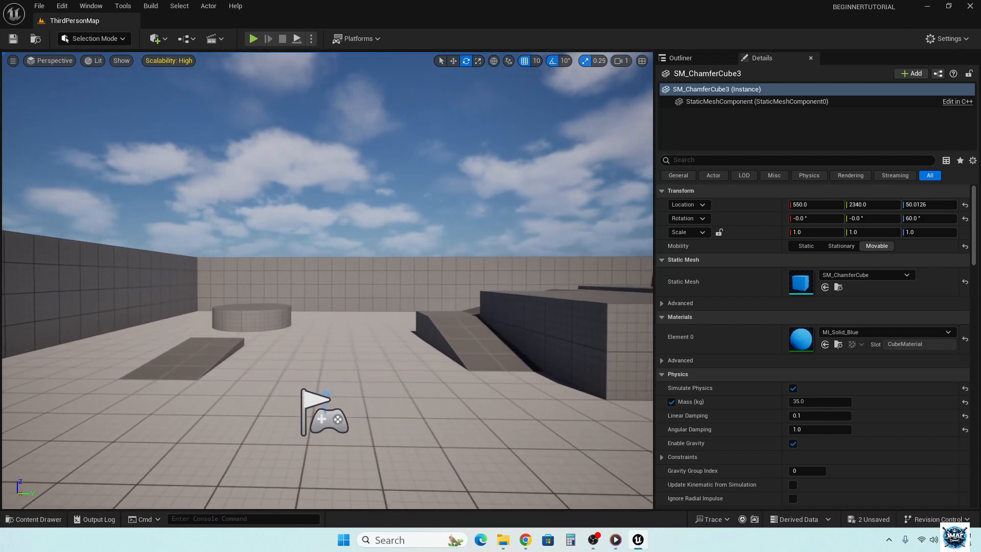
right_click_drag(392, 296, 391, 295)
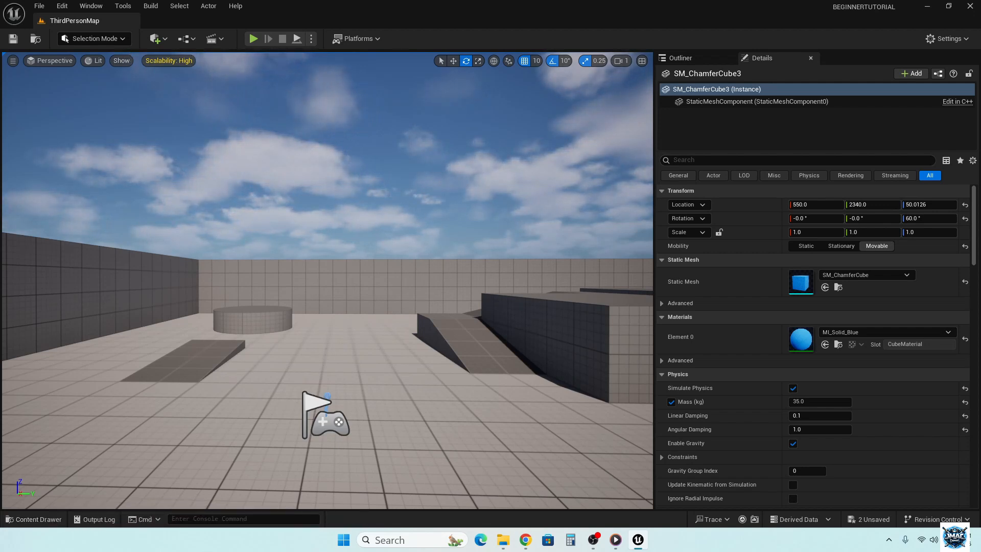
right_click_drag(327, 281, 347, 301)
left_click(22, 526)
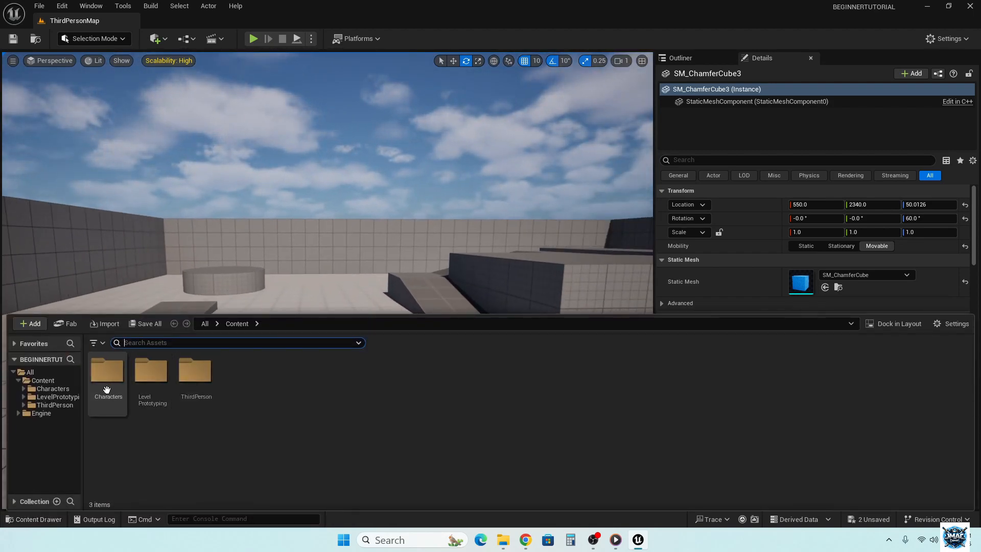
double_click(188, 374)
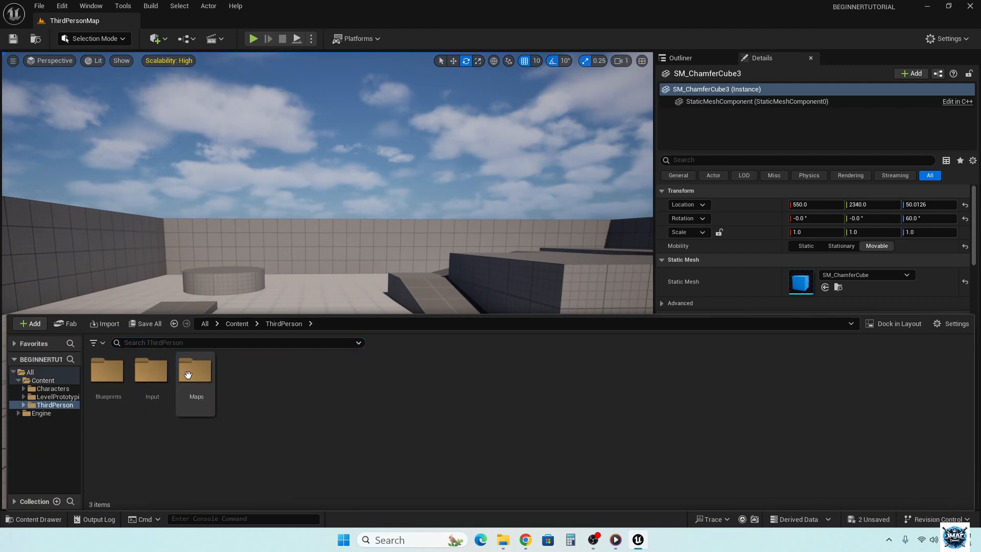
double_click(106, 371)
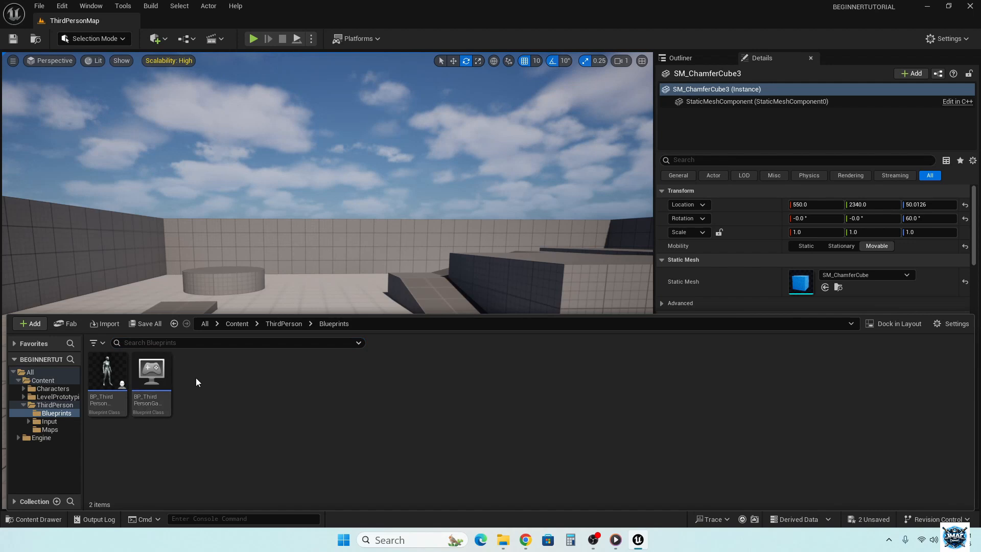
- Browse back up from the Blueprints folder through Content to the All root and look over the project folders
left_click(281, 324)
left_click(236, 323)
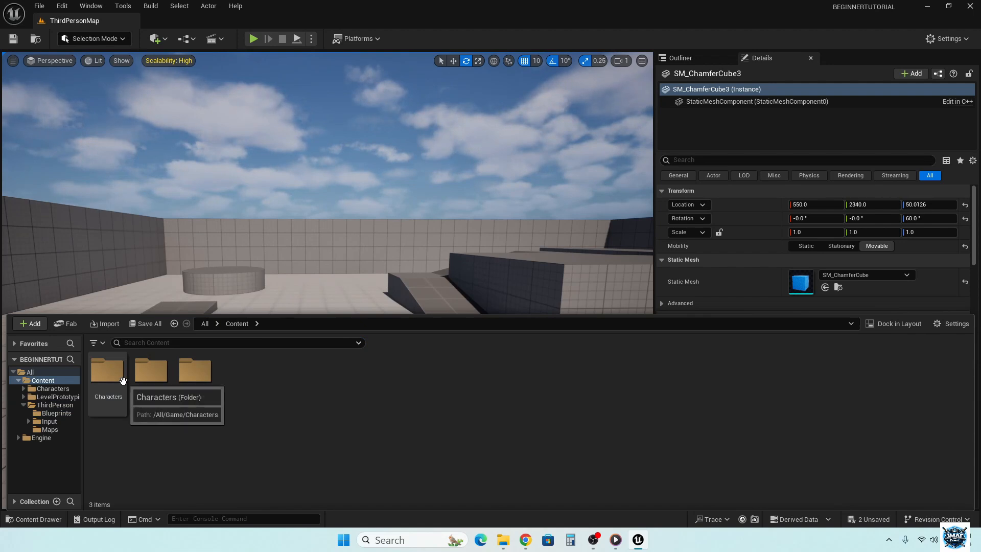
left_click(204, 323)
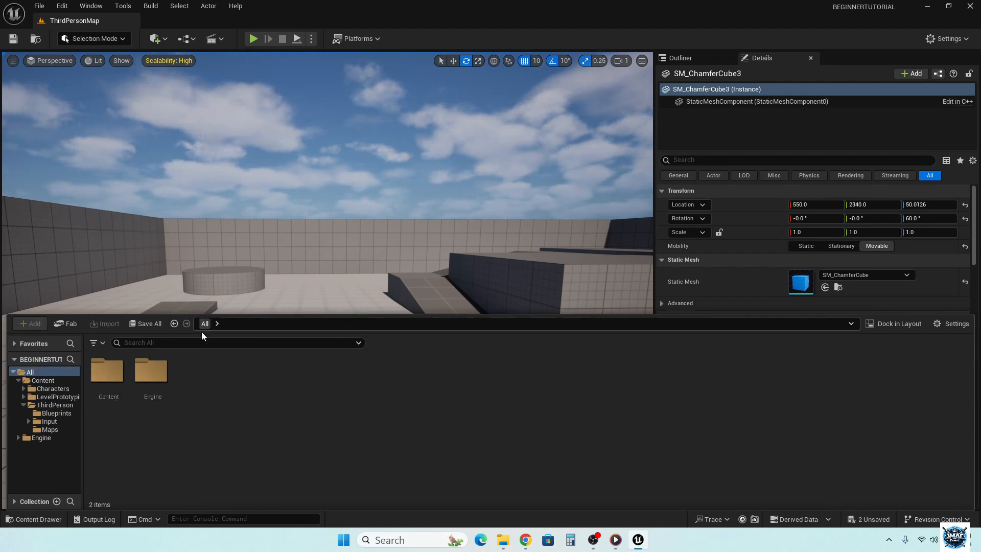
double_click(103, 378)
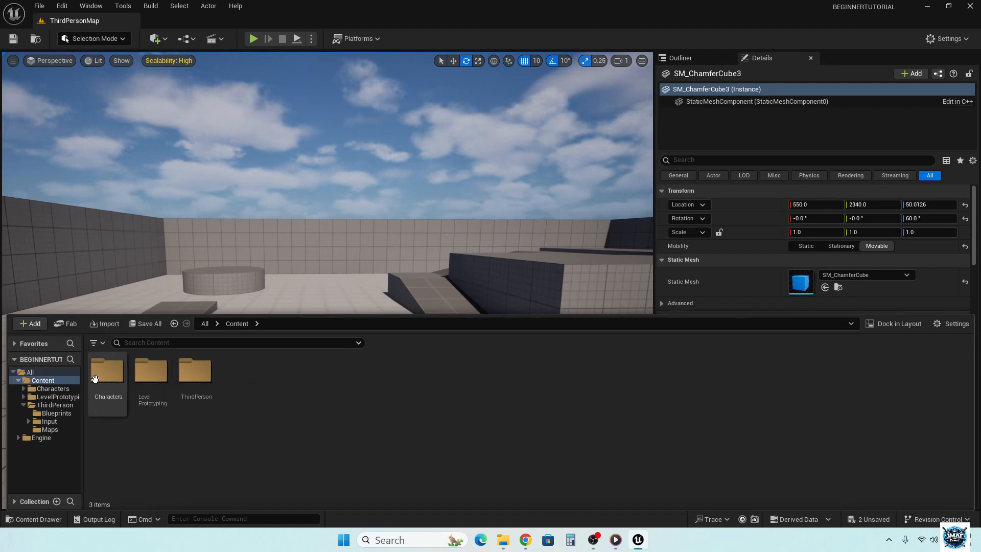
left_click(204, 324)
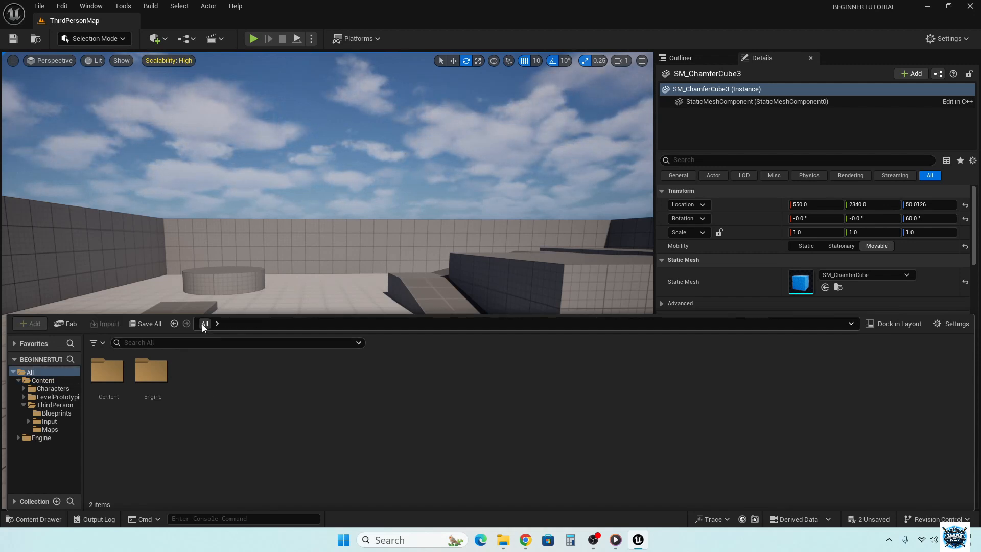
left_click(333, 262)
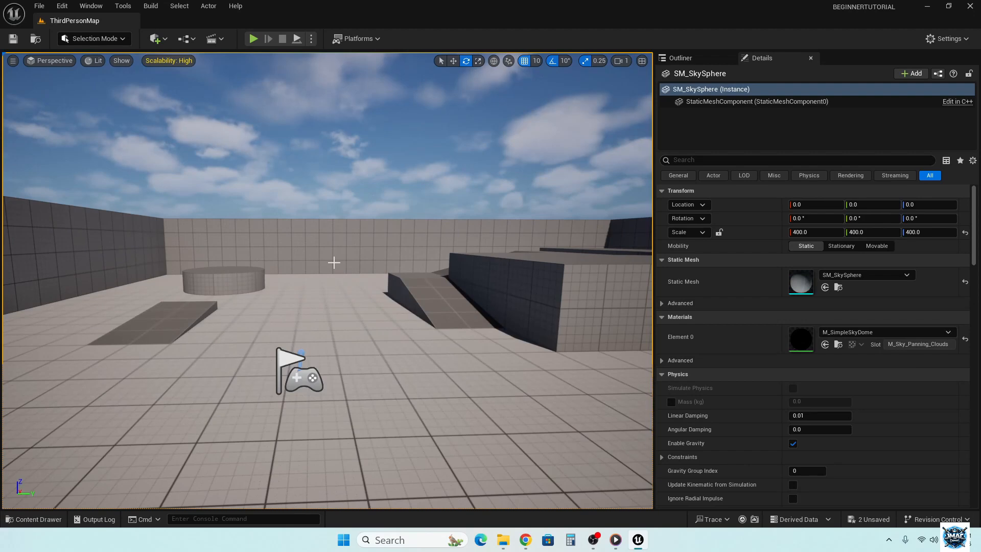
left_click(36, 519)
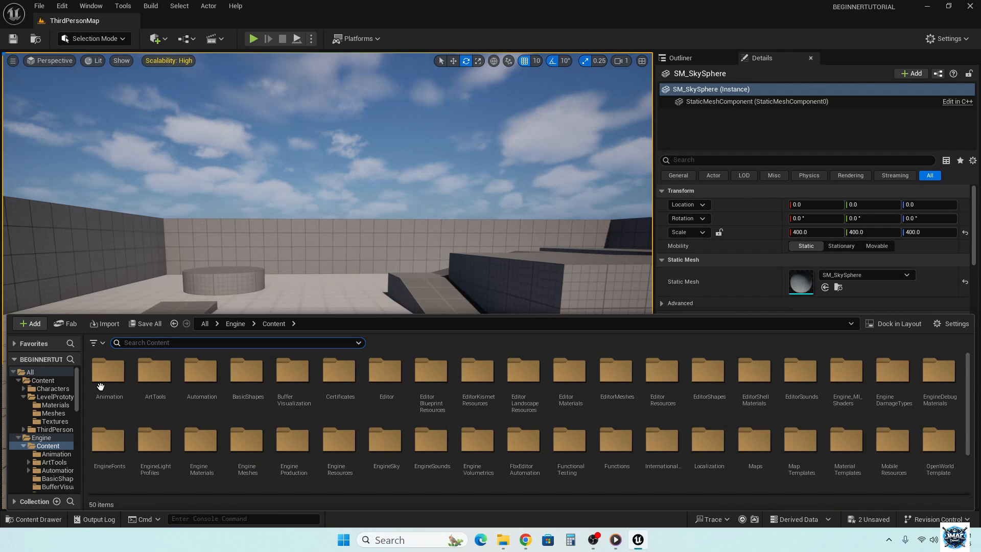
left_click(29, 326)
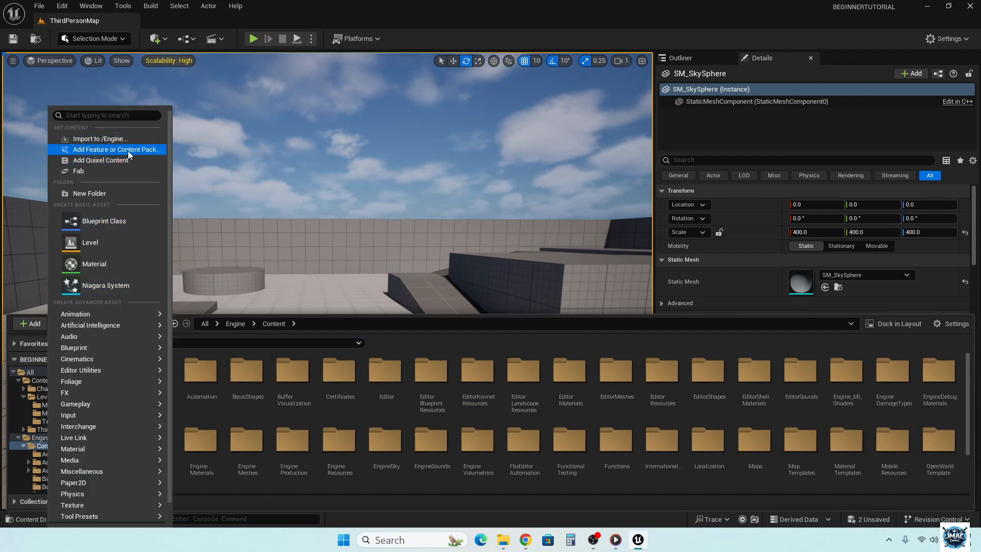
left_click(310, 218)
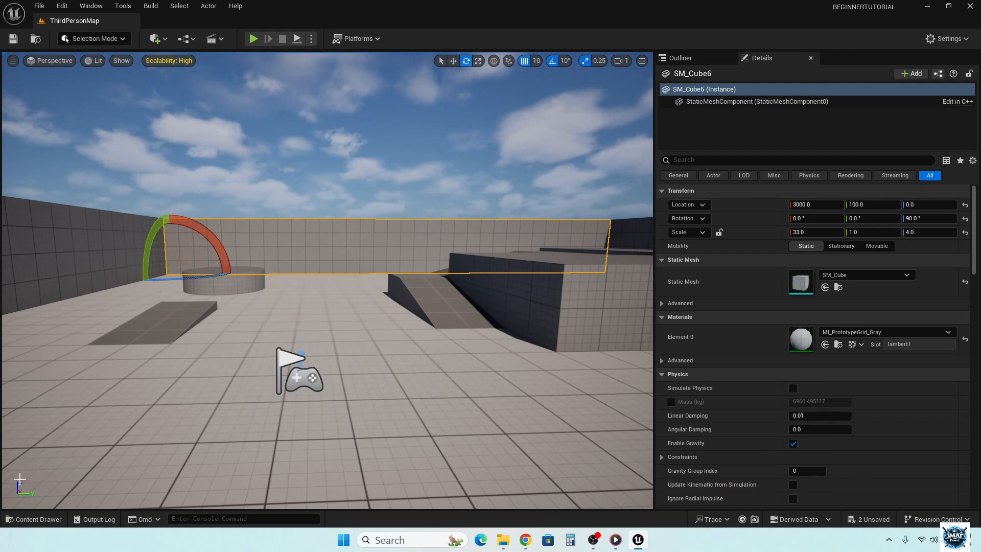
- Add the Starter Content pack to the project through Add Feature or Content Pack and close the dialog
left_click(31, 519)
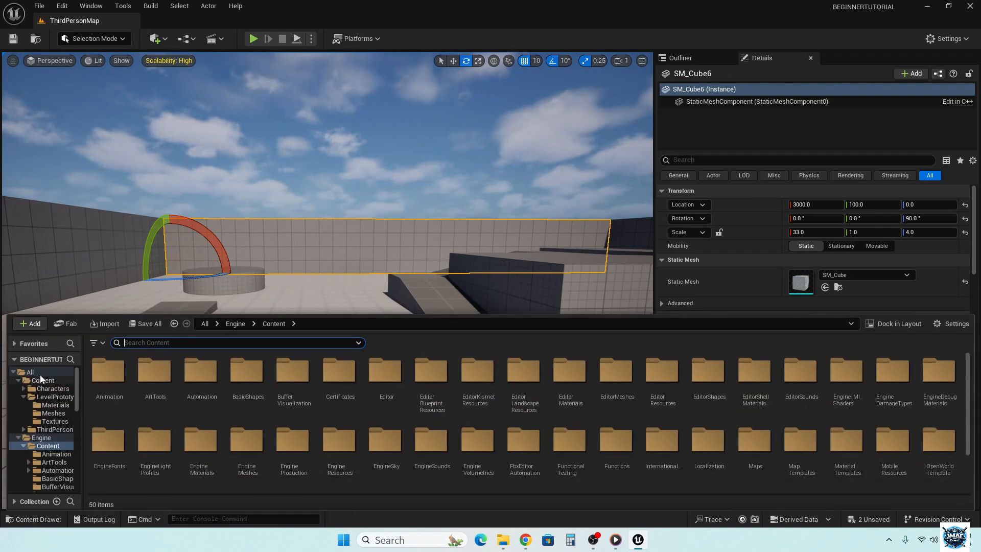
left_click(25, 323)
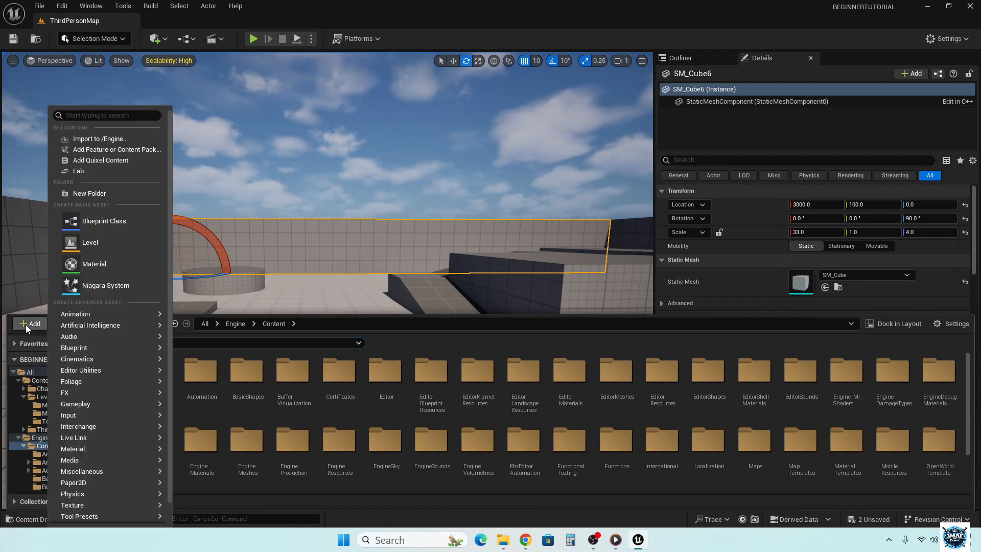
left_click(133, 151)
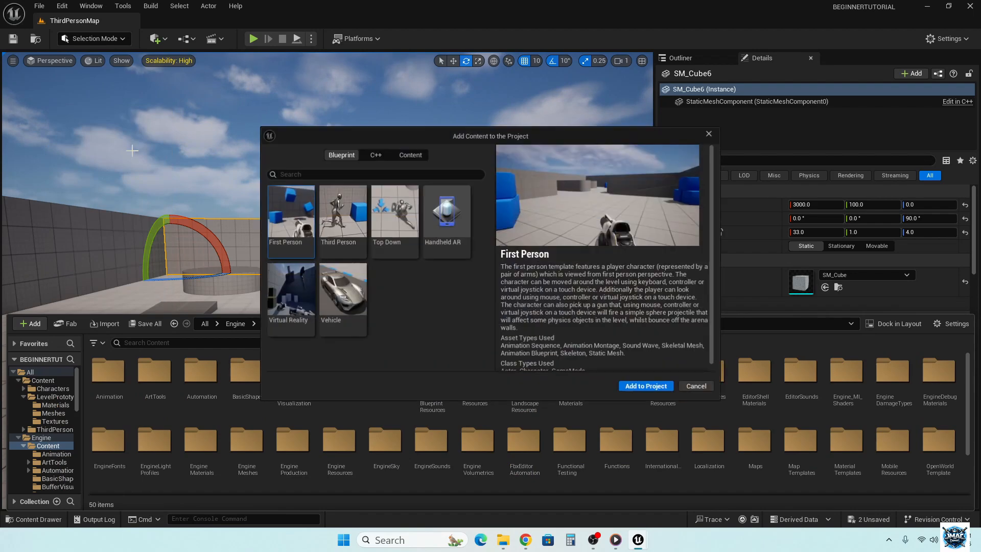
left_click(333, 223)
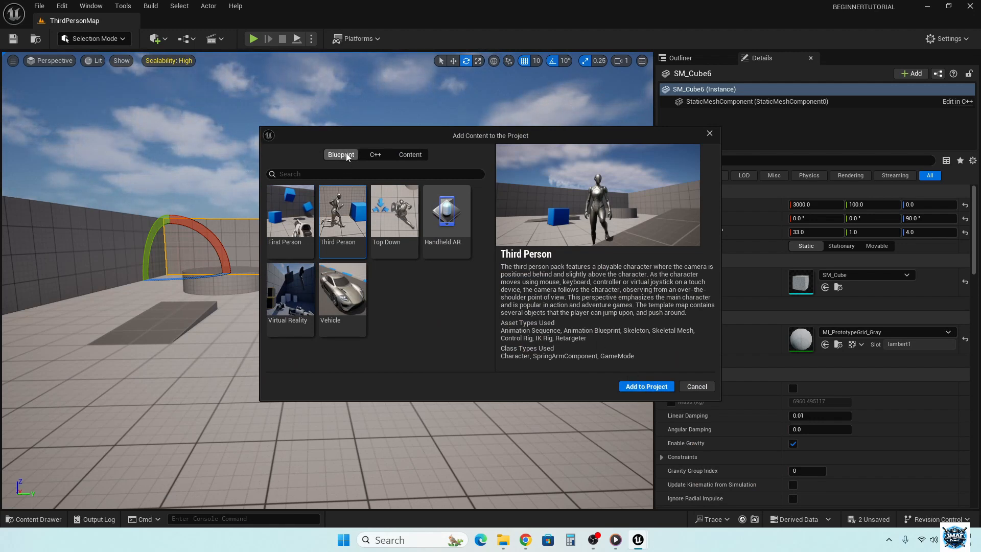
left_click(411, 155)
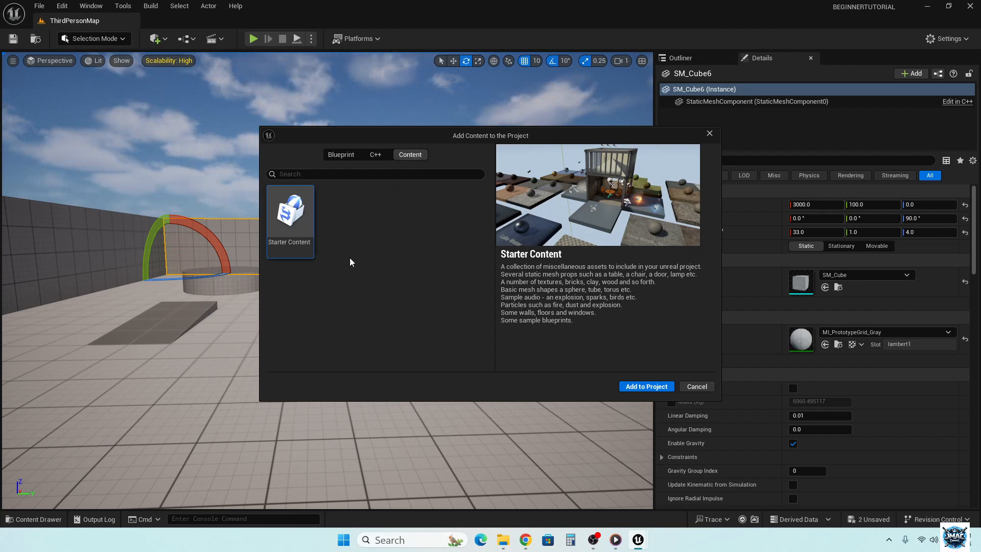
left_click(642, 389)
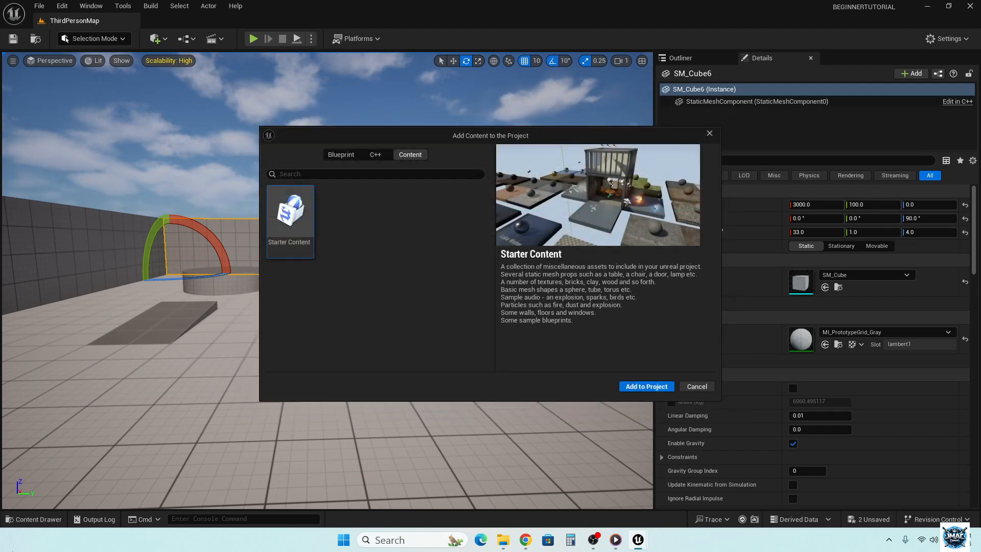
left_click(709, 133)
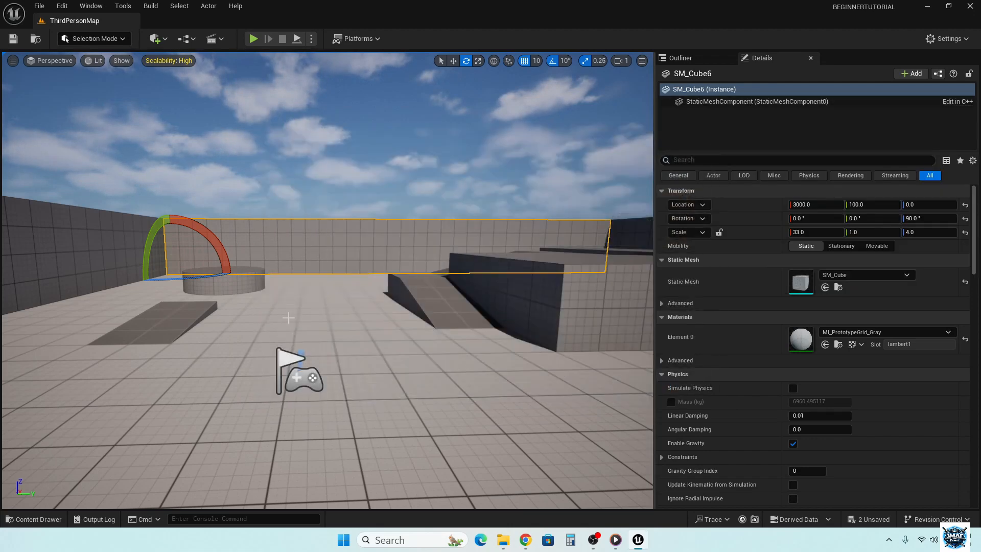
- Open the Architecture folder within StarterContent in the project's Content folder
left_click(34, 519)
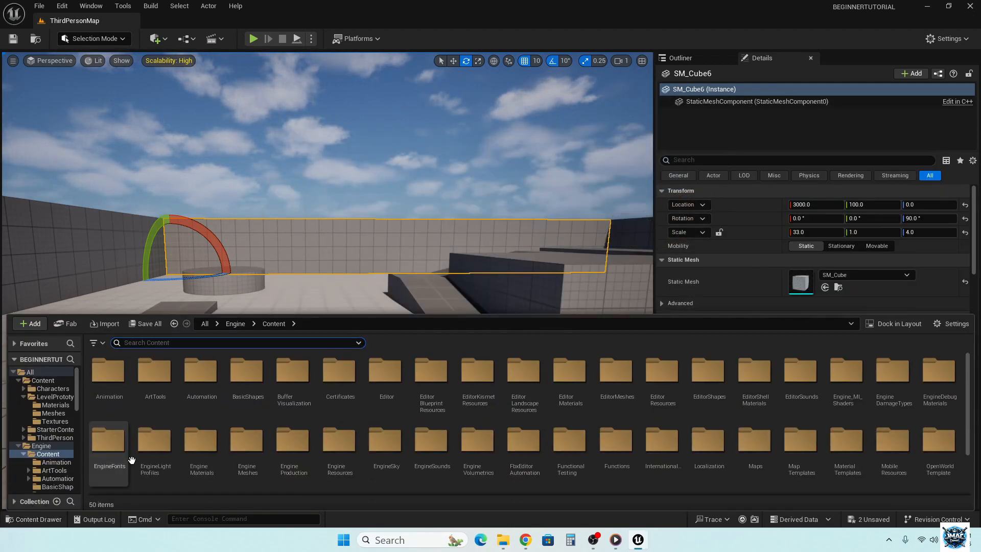
left_click(41, 381)
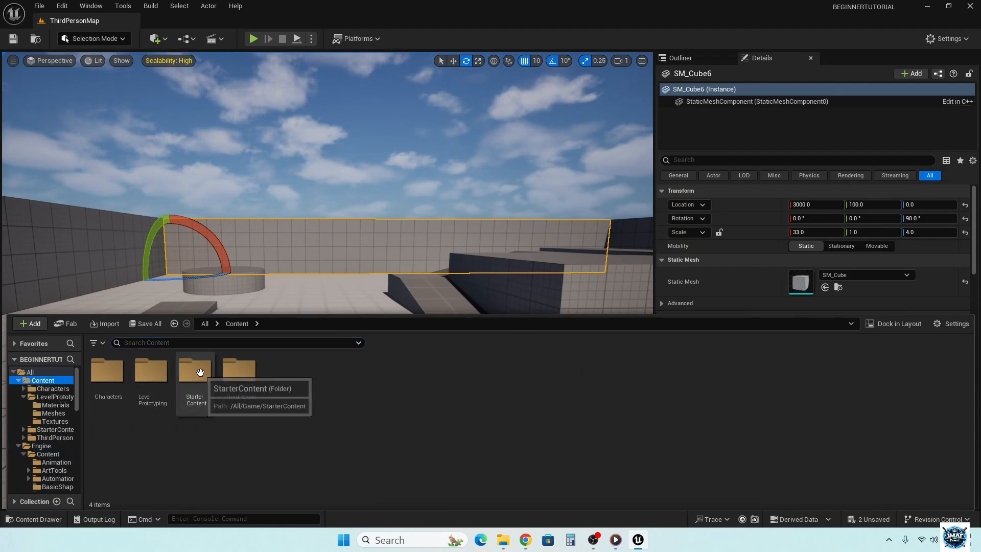
left_click(40, 372)
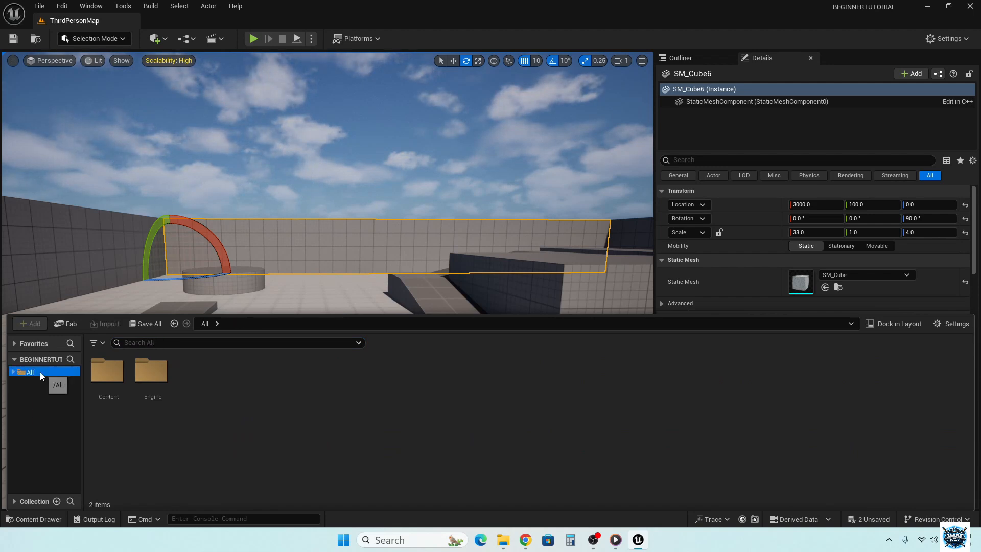
double_click(102, 372)
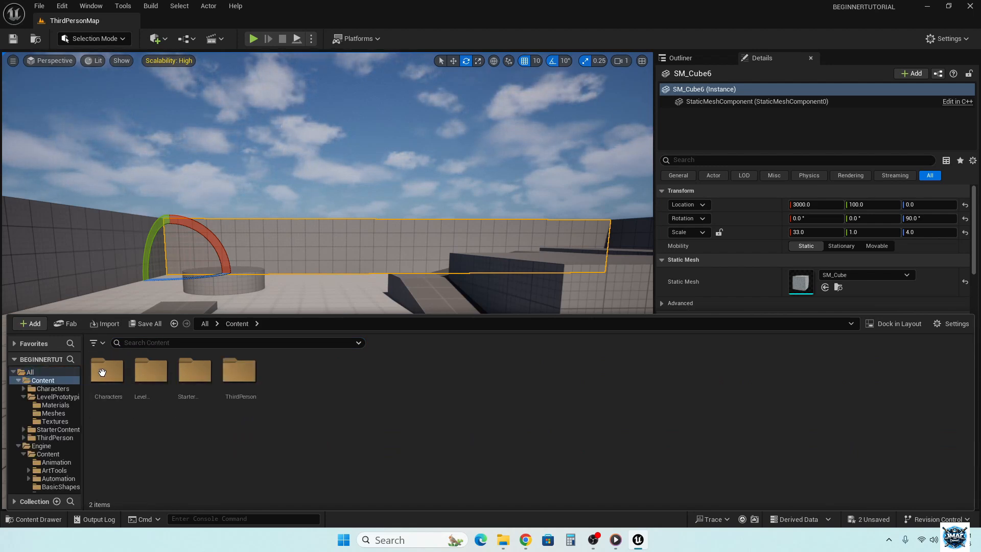
double_click(196, 373)
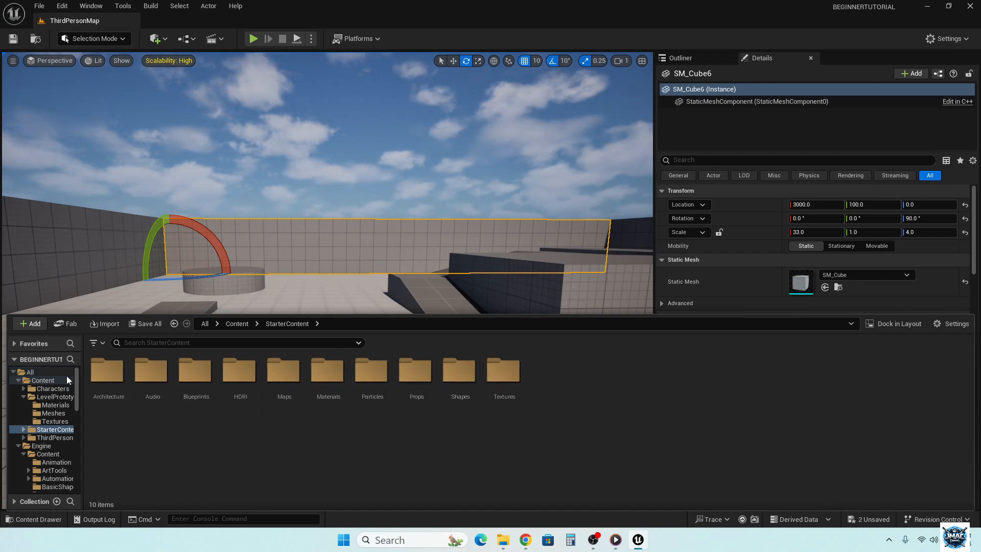
double_click(104, 377)
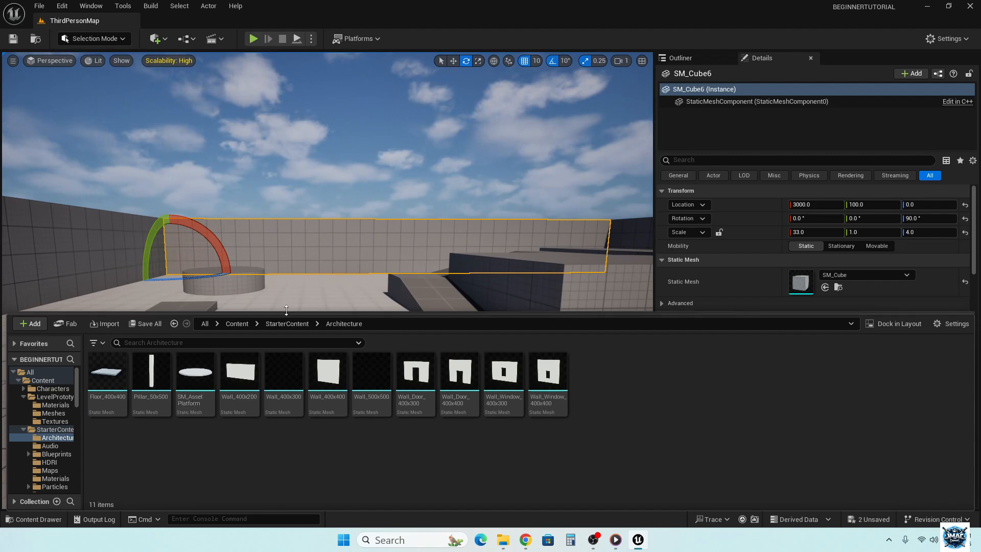
- Place the Wall_Door_400x300 mesh on the floor just beyond the PlayerStart, at about X 1210, Y 1130, Z 0
right_click_drag(285, 287, 288, 325)
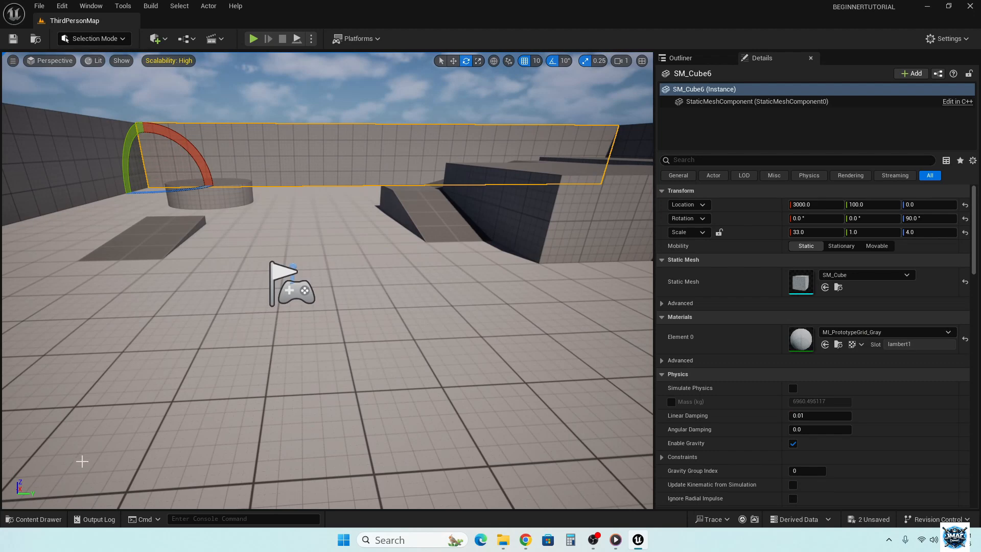
left_click(34, 518)
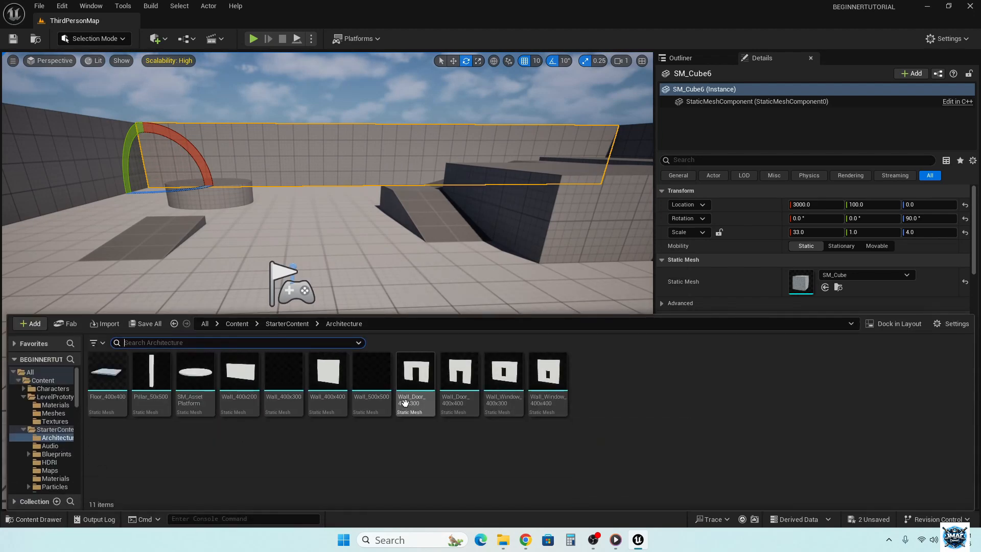
left_click_drag(404, 404, 297, 267)
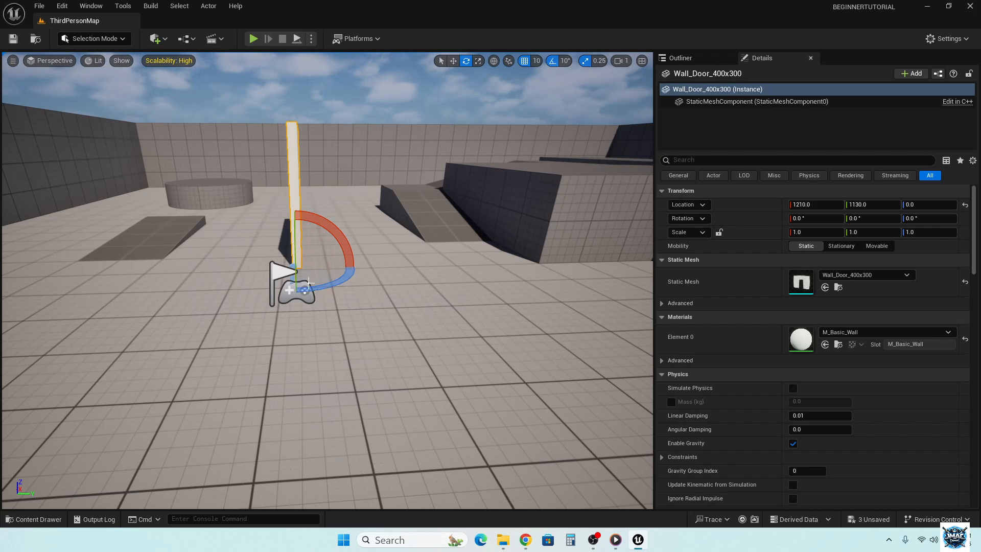
- Rotate the door wall -80° about Z and move it to about X 1410, Y 1330 in front of the PlayerStart
left_click_drag(307, 286, 237, 293)
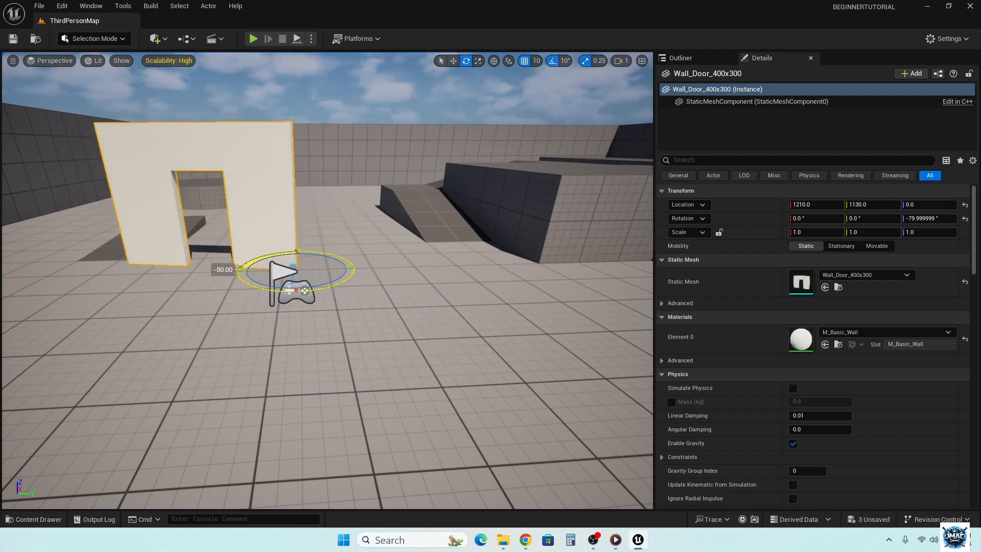
key("w")
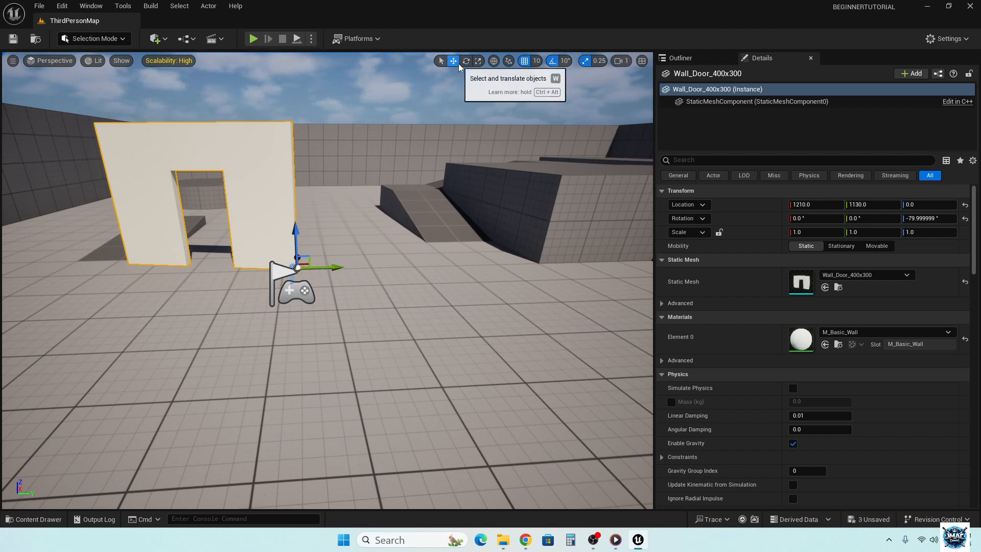
left_click_drag(333, 267, 371, 234)
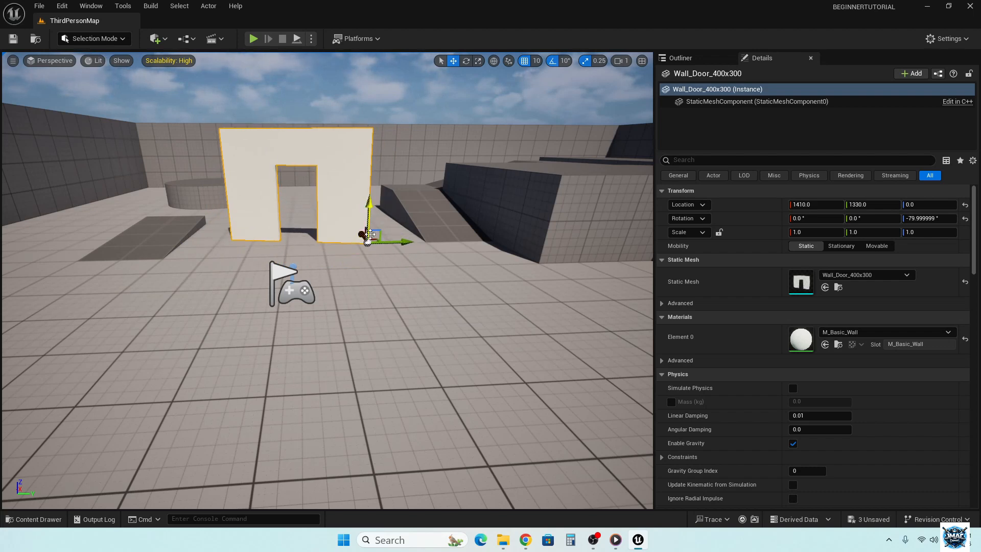
- Select the Wall_Door_400x300 wall and lock its scale proportions
left_click(285, 286)
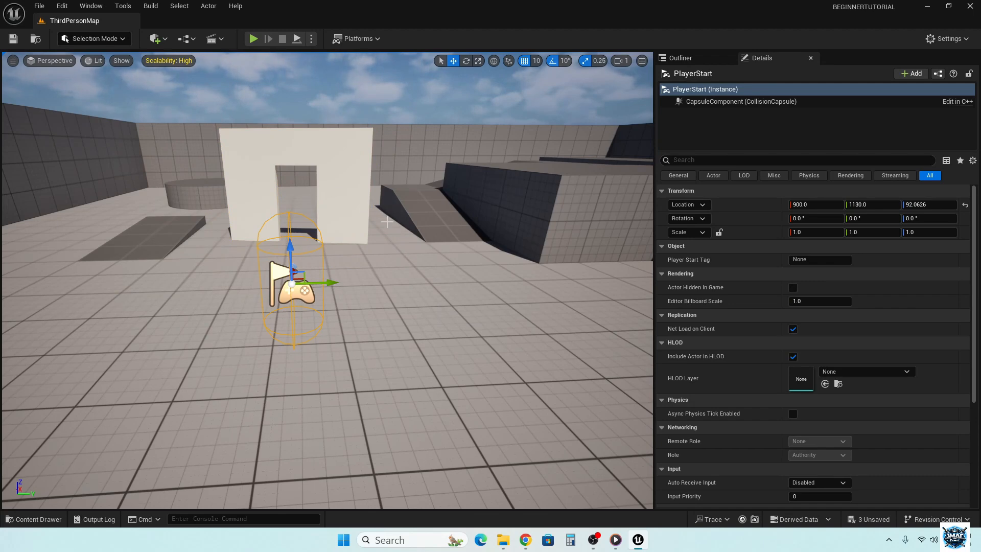
left_click(337, 175)
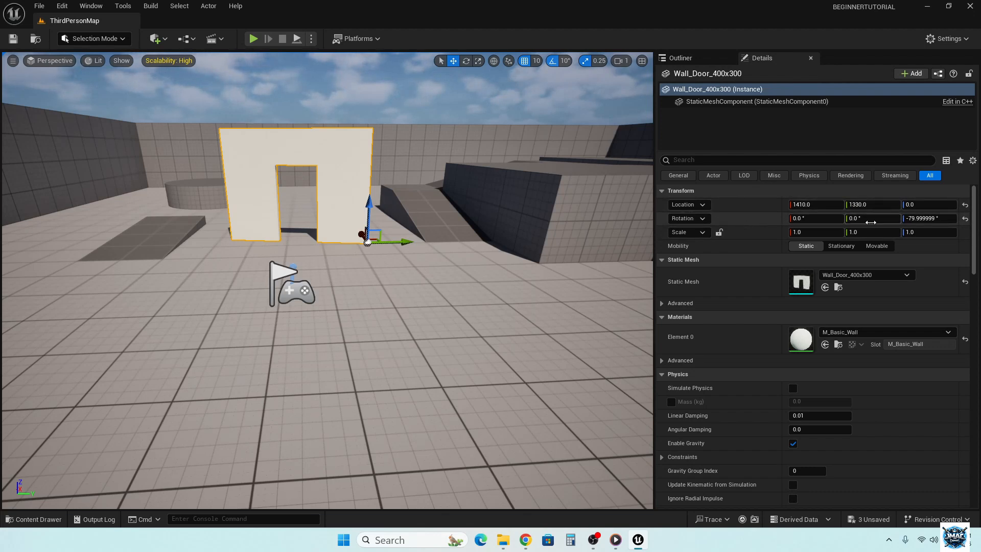
left_click(721, 232)
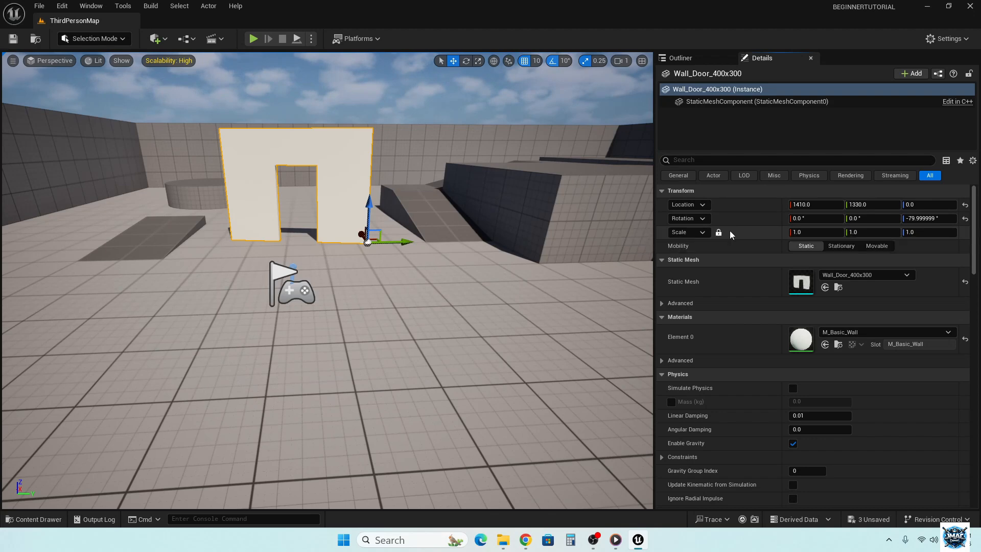
- Try uniform scales of 1.5 and 0.5 on the door wall, and reset its scale to the default
left_click(811, 231)
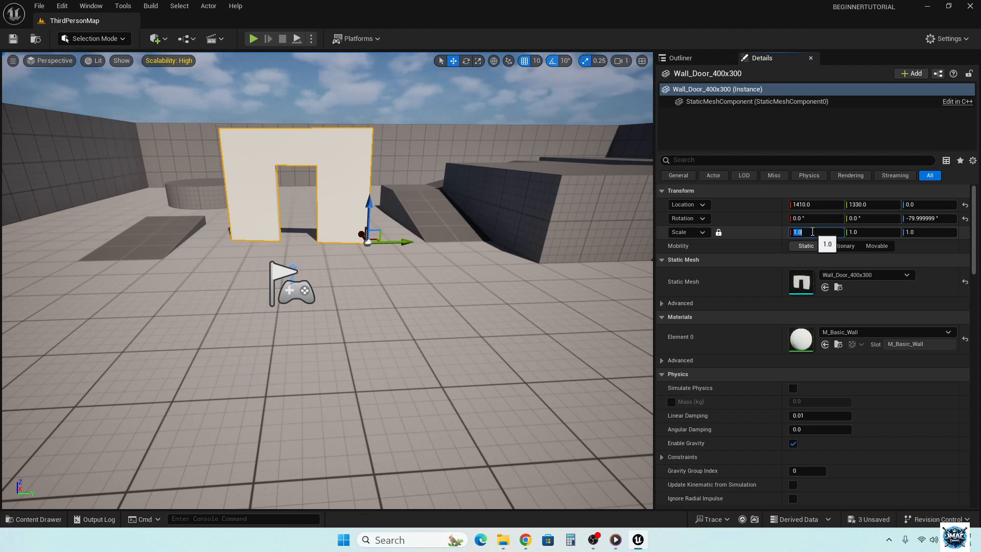
key("Return")
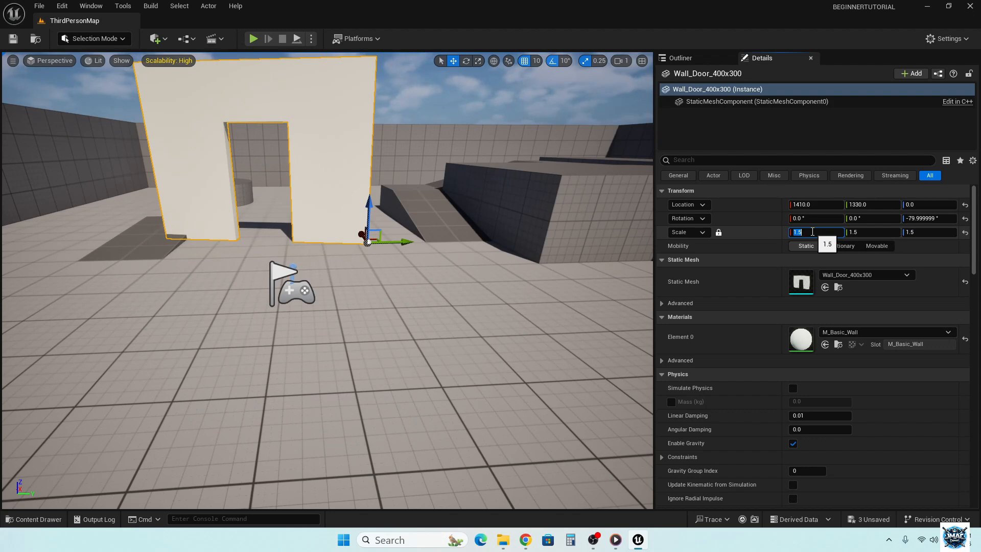
type(".5")
key("Return")
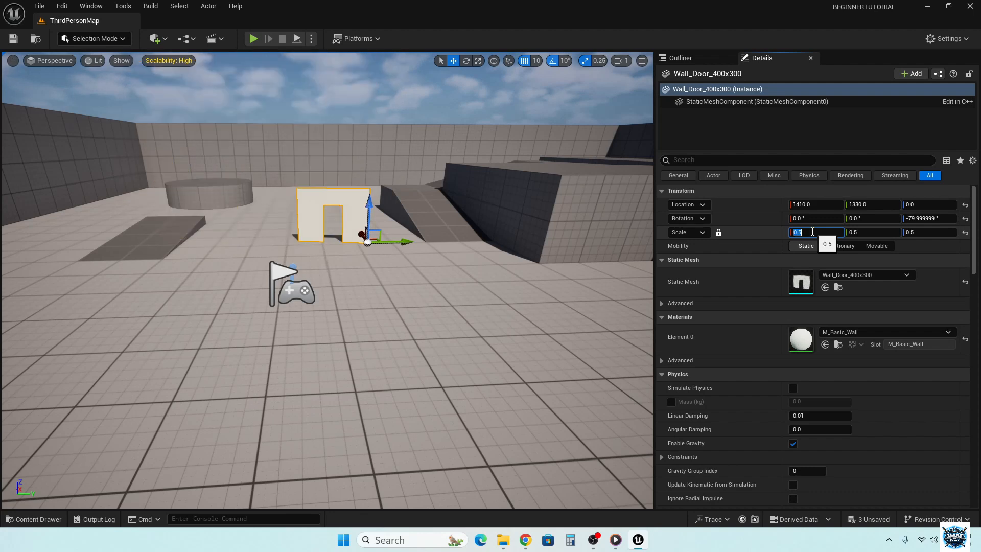
left_click(965, 233)
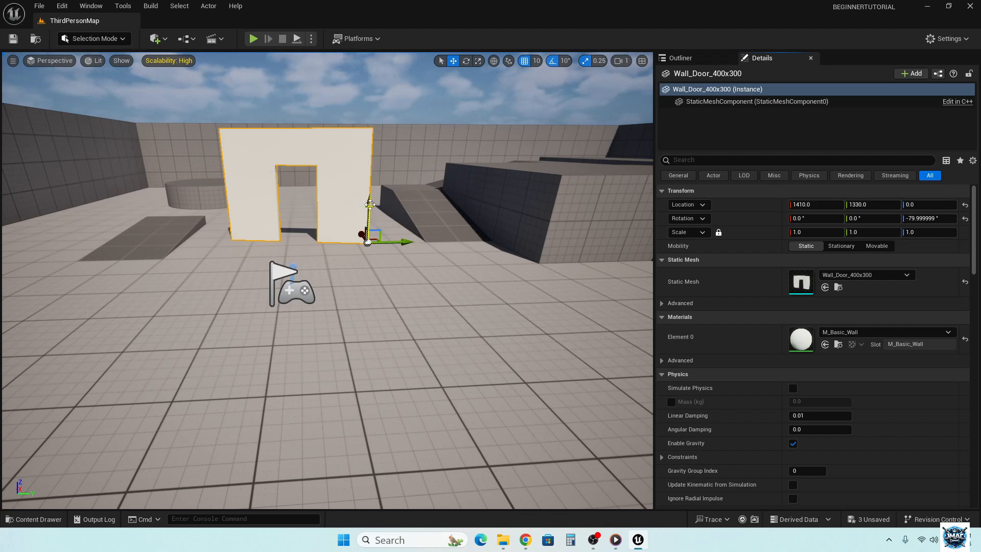
- Try the M_BlackBackground, M_Brick_Clay_New and M_Brick_Cut_Stone materials on the door wall
left_click(852, 333)
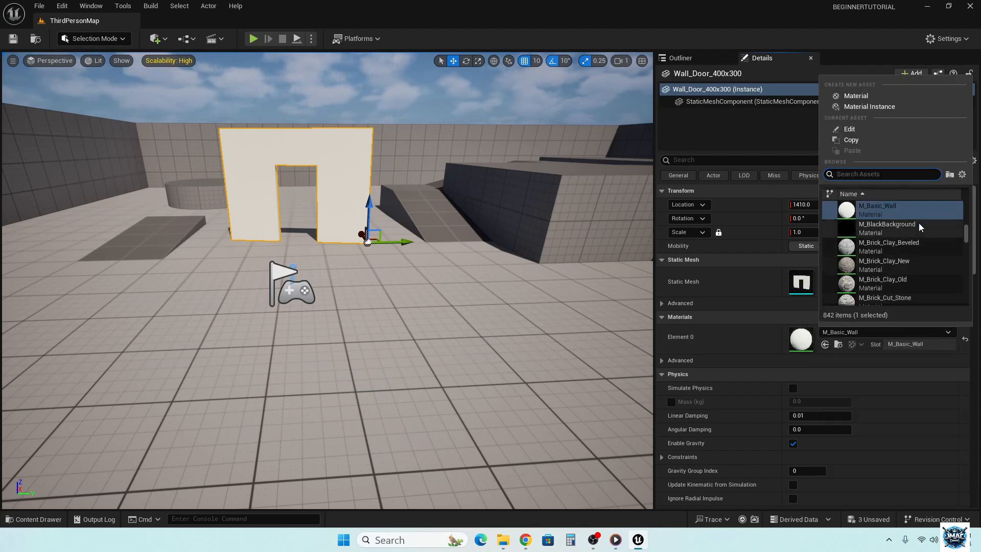
left_click(887, 224)
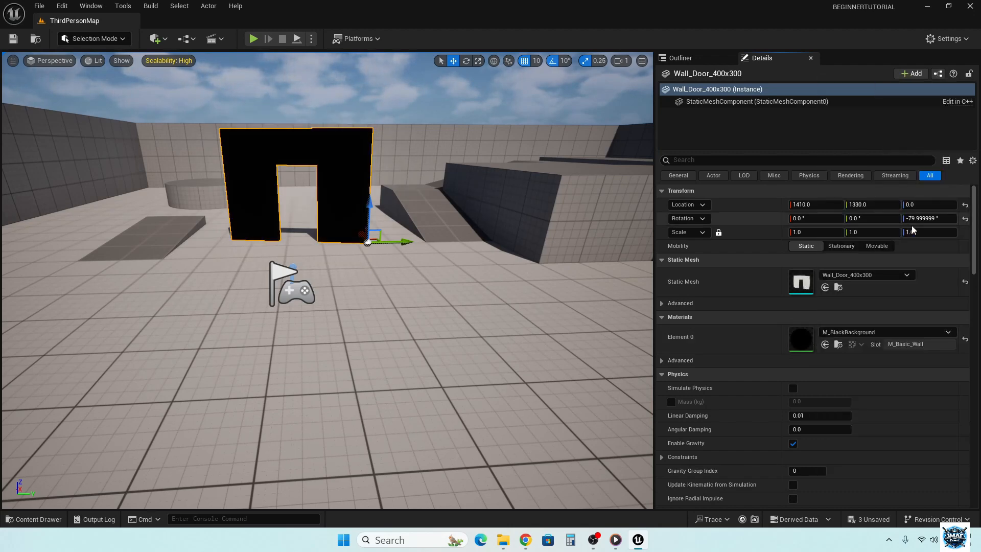
left_click(874, 333)
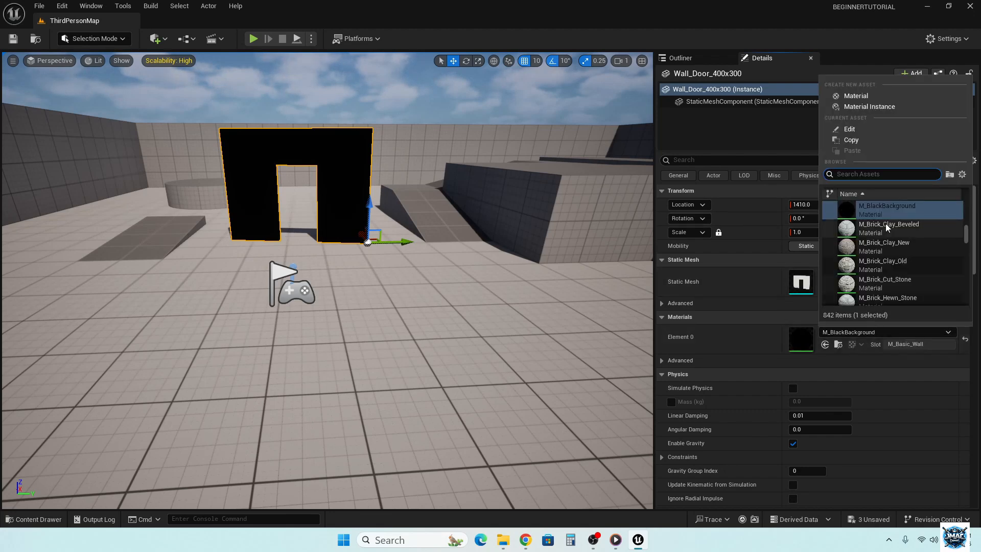
left_click(873, 250)
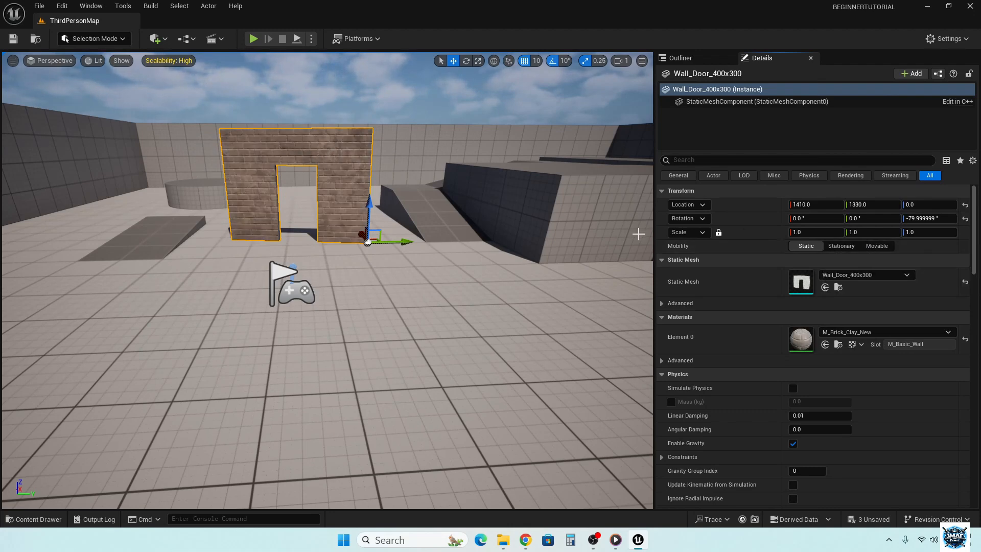
left_click(853, 332)
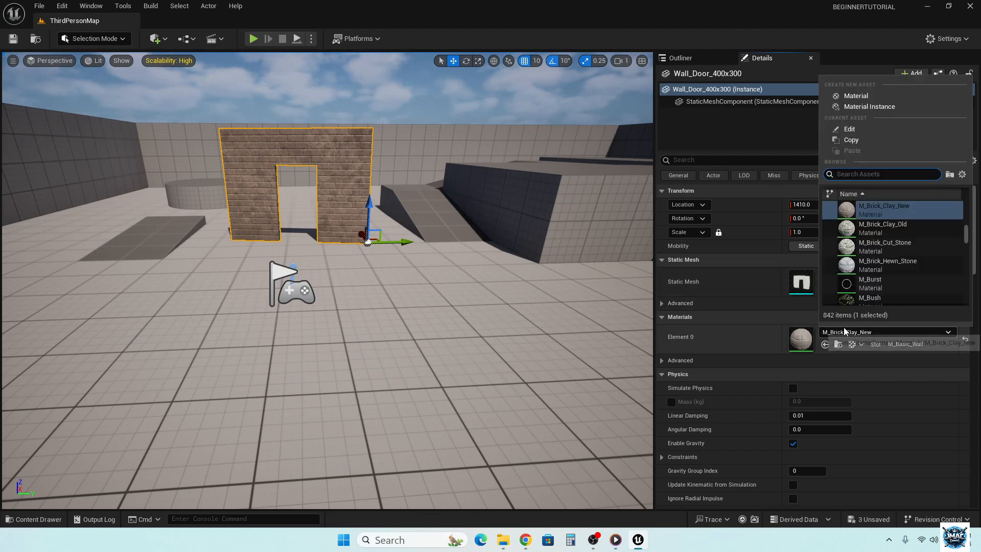
left_click(874, 252)
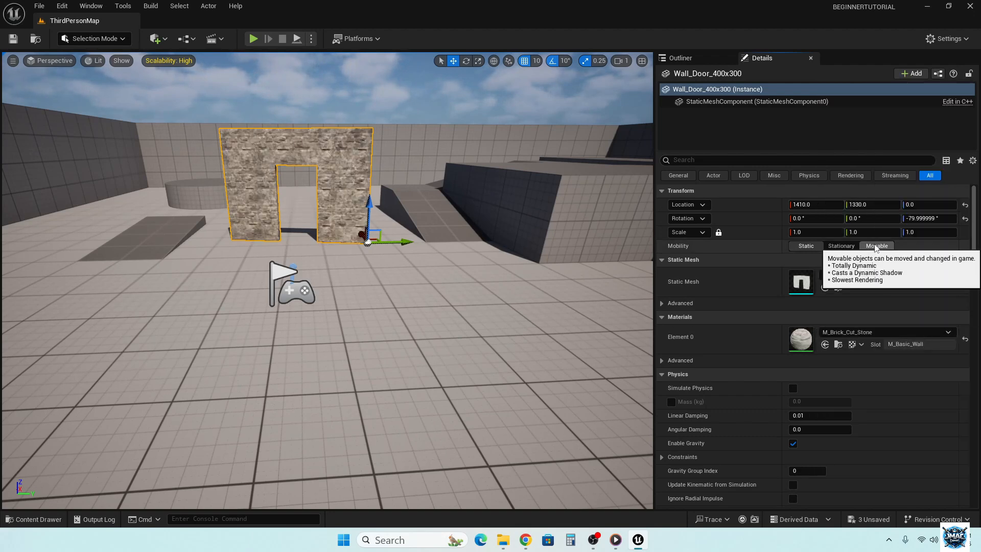
- Apply the M_Brick_Clay_Old material to the door wall
left_click(888, 332)
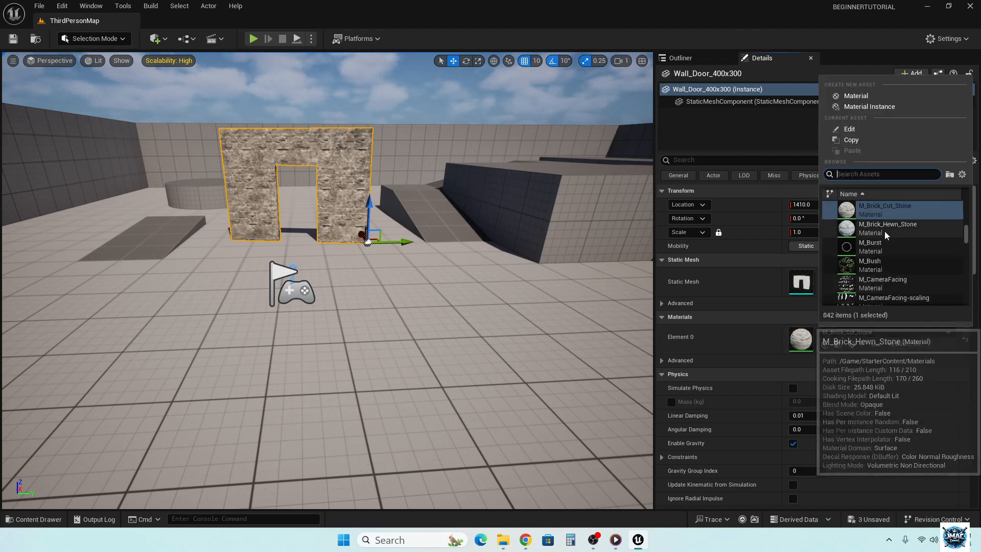
scroll(886, 235, "up", 1)
left_click(886, 210)
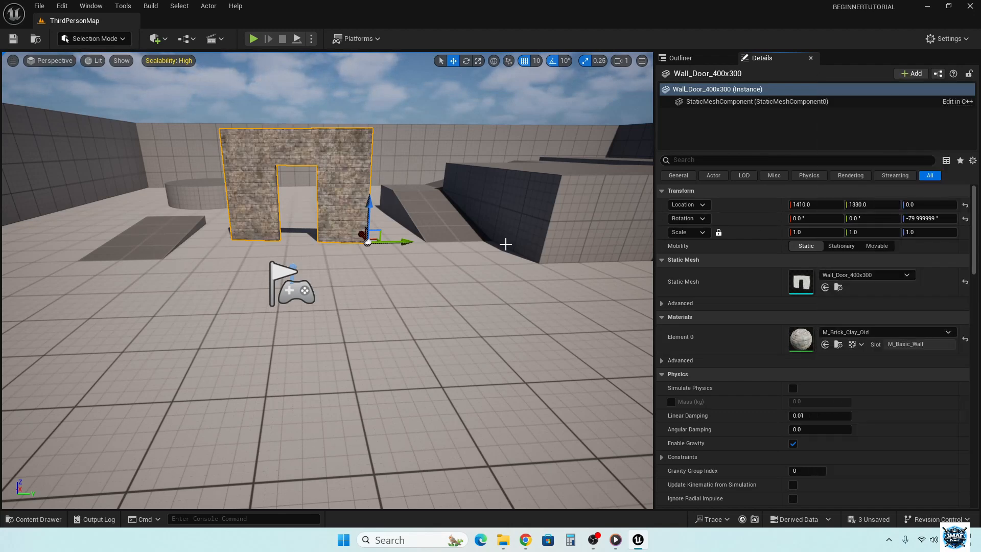
- Fly around the door wall to examine its brick material from several sides
right_click_drag(460, 248, 386, 226)
key("w")
key("w")
key("w")
key("s")
key("w")
key("s")
key("s")
key("d")
key("a")
key("s")
key("d")
key("d")
key("a")
key("d")
key("a")
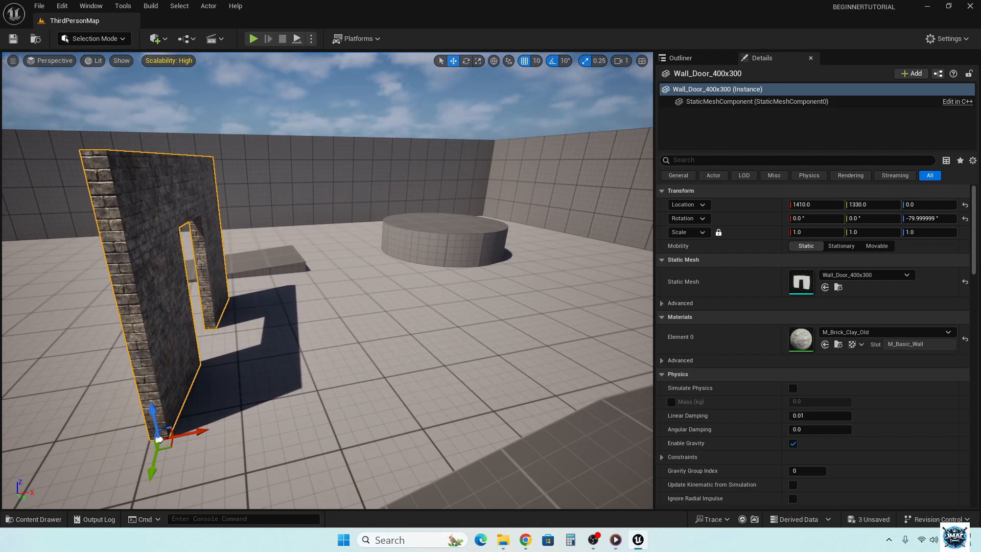
- Place the Wall_400x400 mesh on the floor beside the door wall's far end, at about X 1490, Y 990, Z 0
left_click(34, 519)
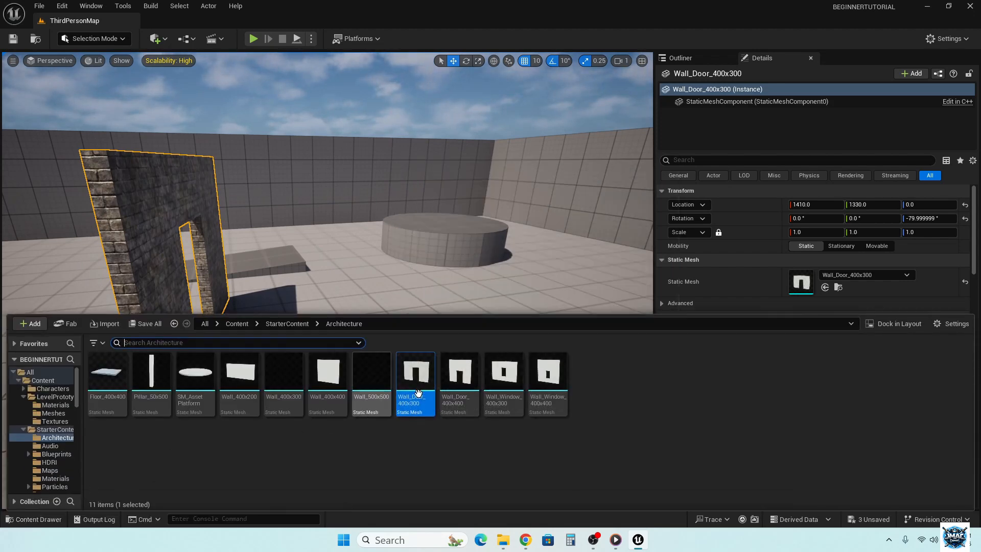
left_click_drag(330, 390, 230, 307)
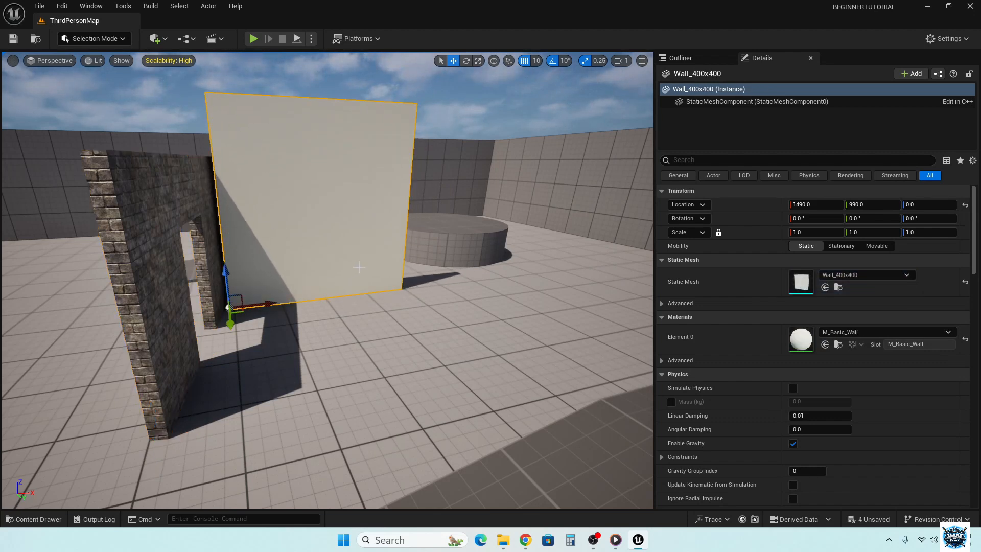
- Give the Wall_400x400 mesh the door wall's M_Brick_Clay_Old material after trying M_Brick_Clay_New
left_click(865, 334)
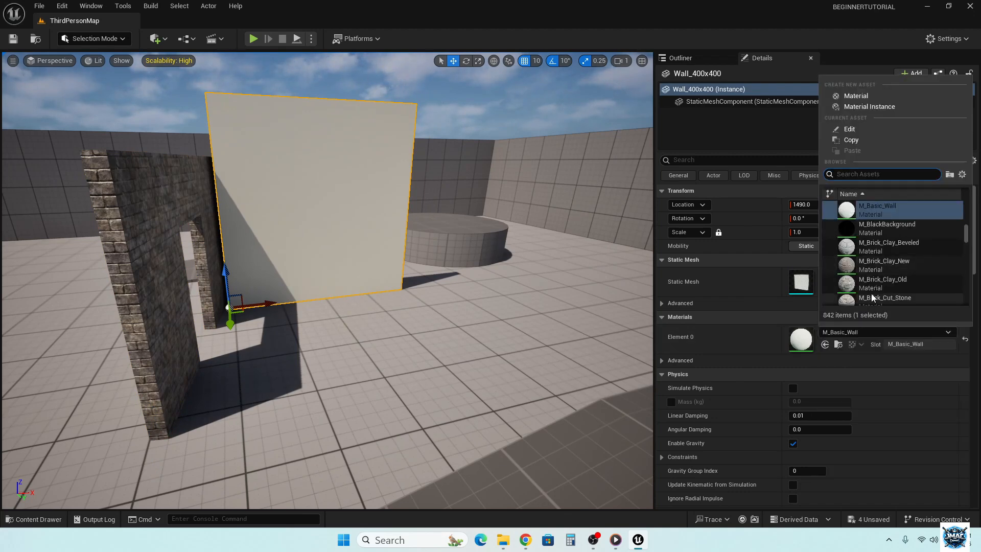
left_click(872, 265)
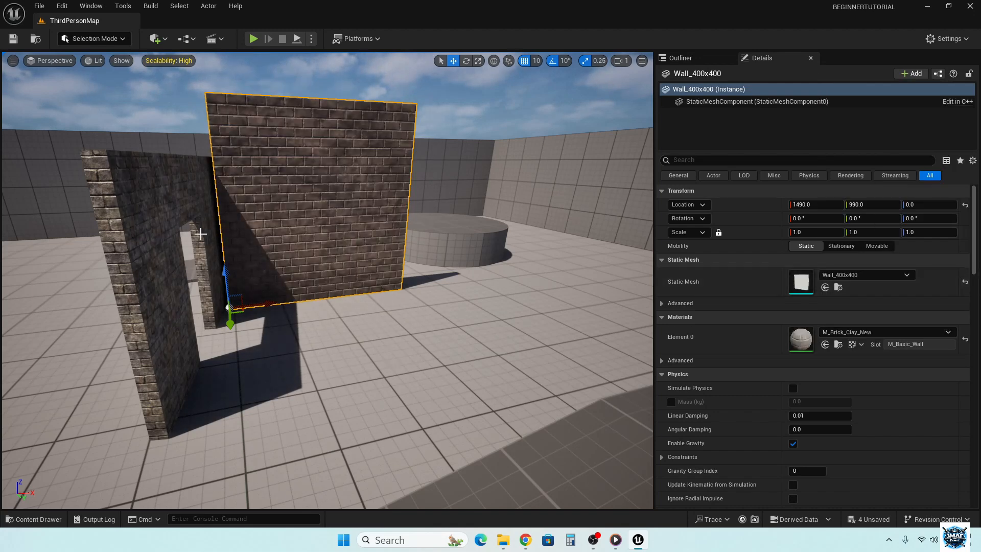
left_click(161, 233)
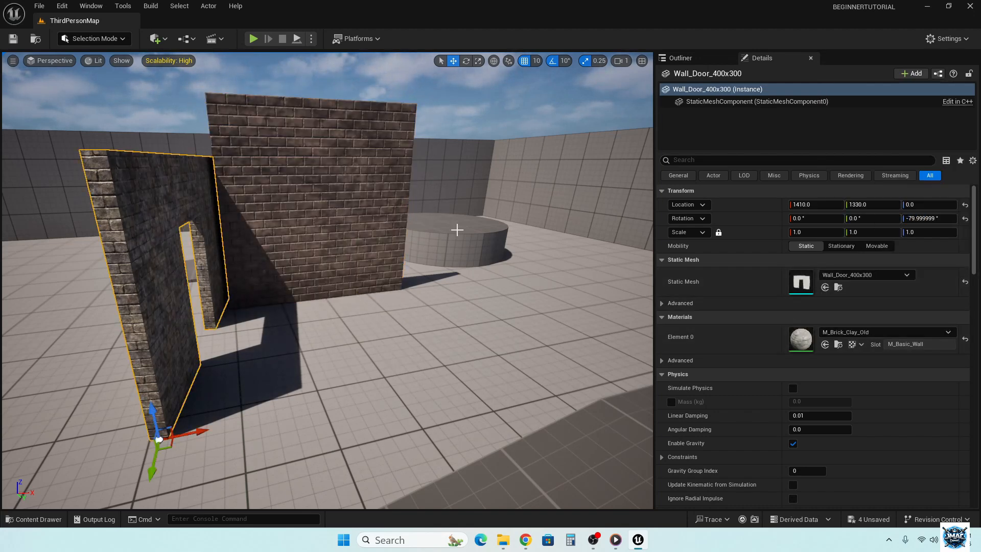
left_click(306, 195)
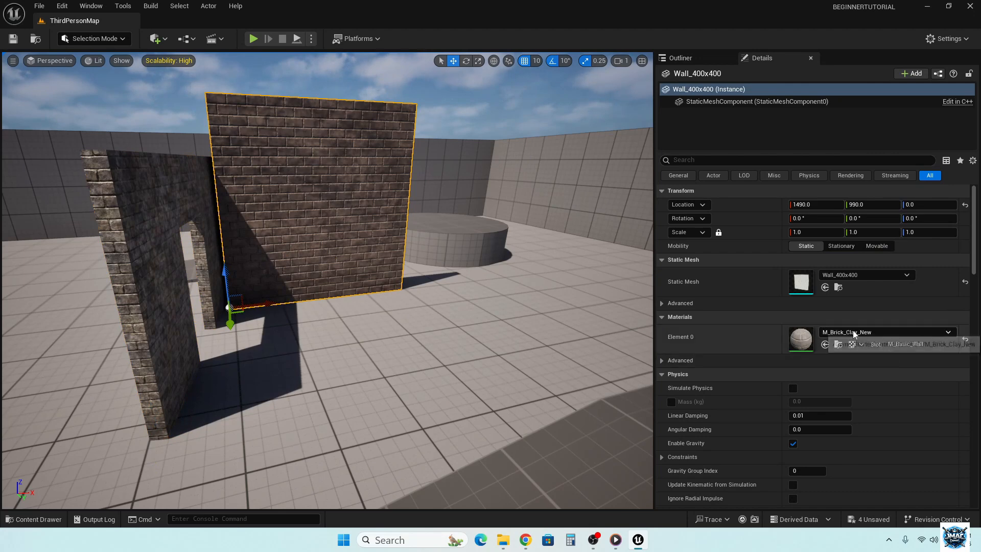
left_click(886, 332)
left_click(890, 228)
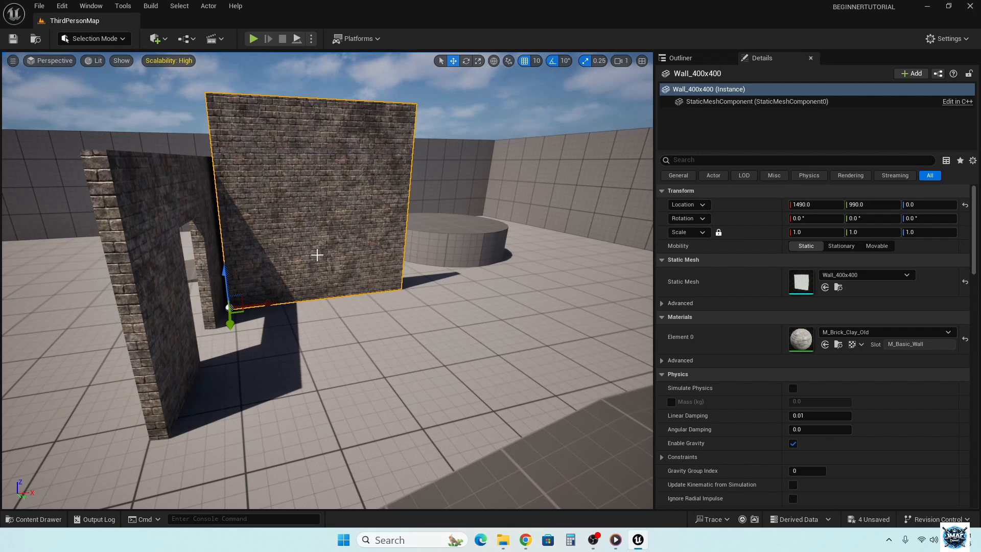
- Scale the Wall_400x400 mesh to 0.75 in Z to match the door wall's height
key("e")
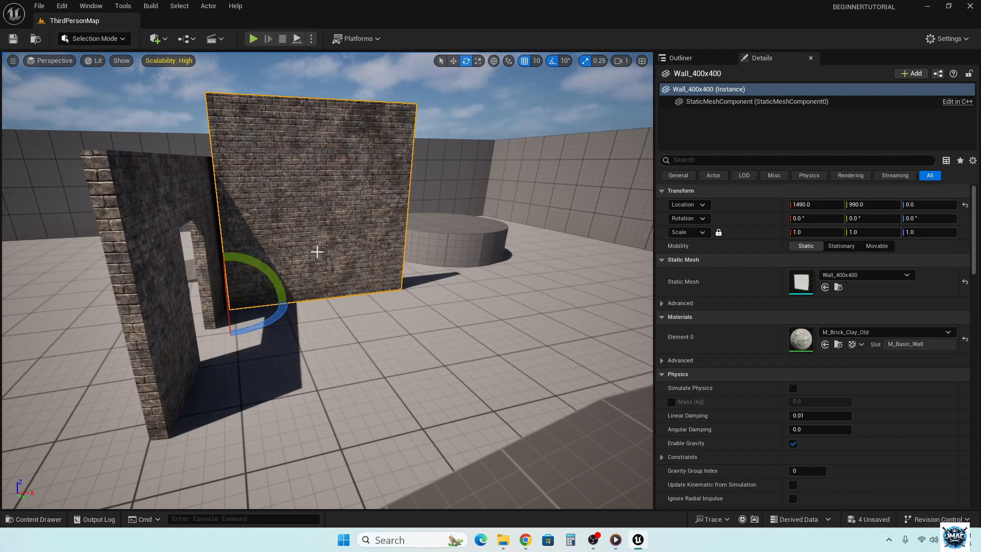
key("r")
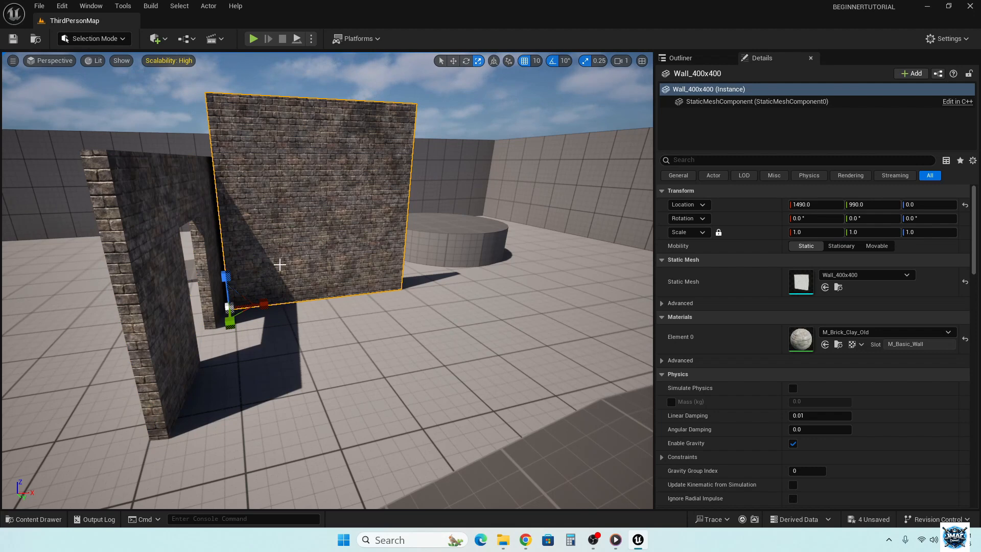
left_click_drag(229, 279, 229, 299)
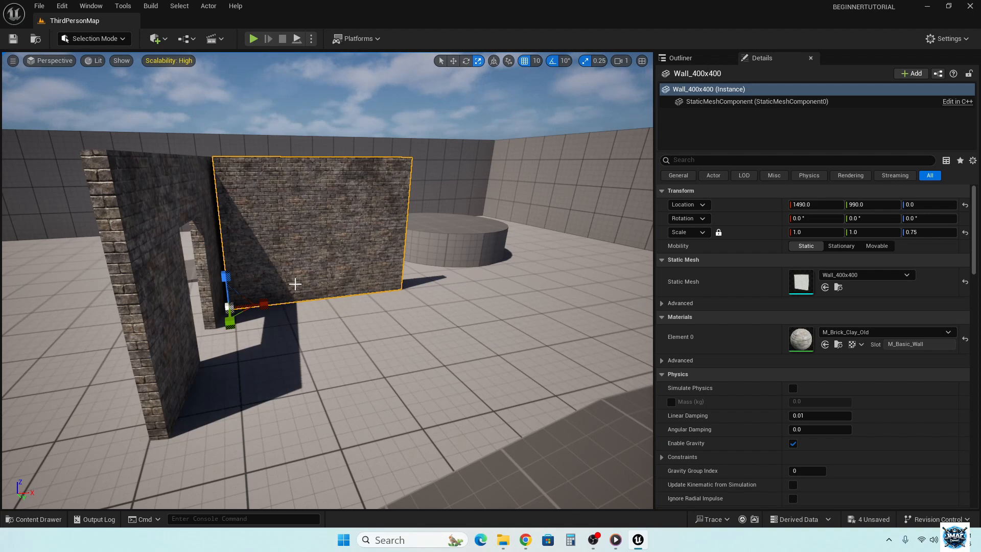
- Rotate the Wall_400x400 mesh to 10° about Z so it stands perpendicular to the door wall
key("e")
key("r")
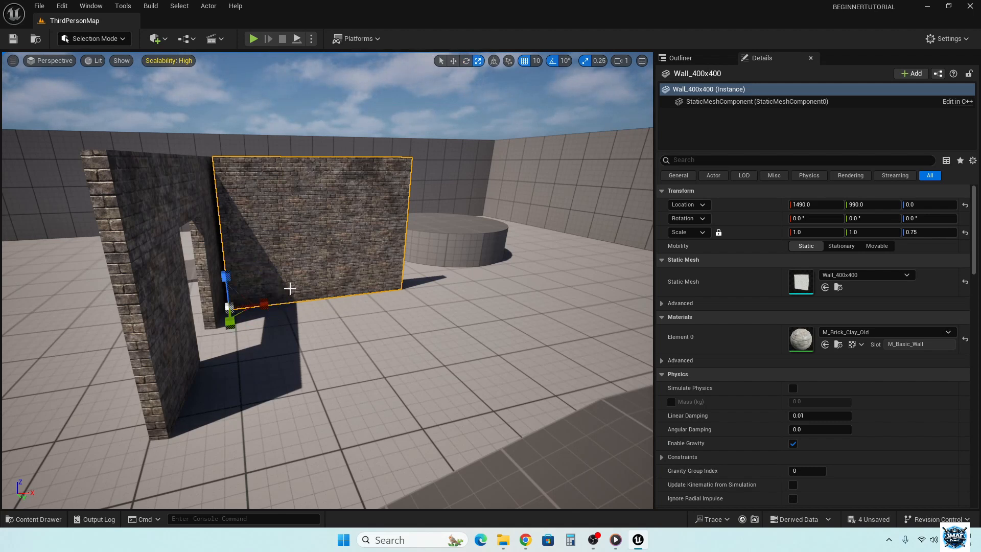
key("w")
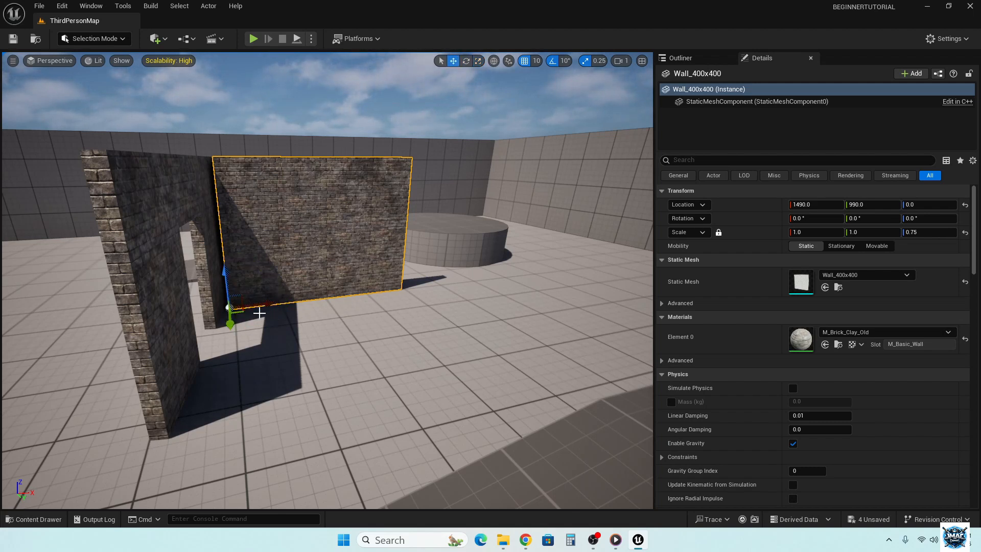
key("q")
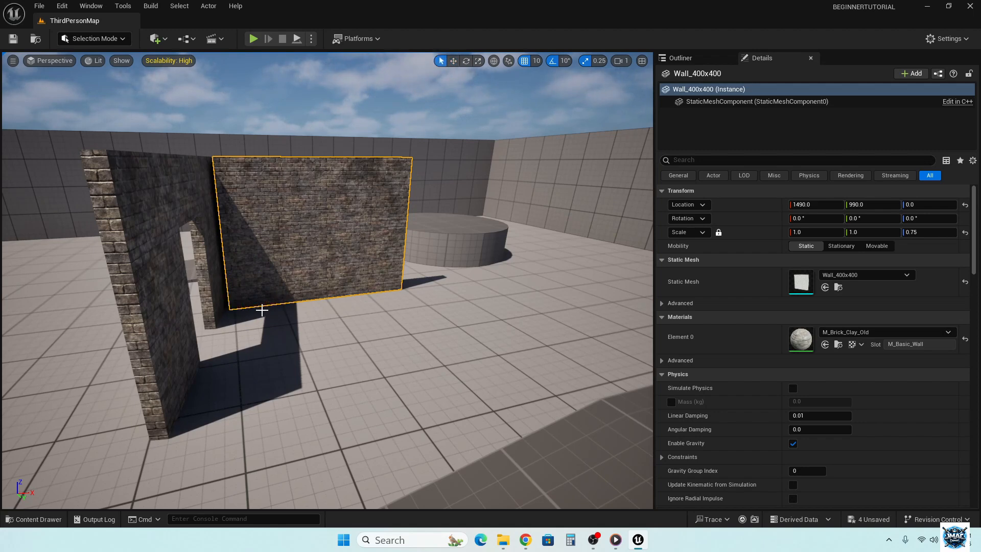
key("w")
key("e")
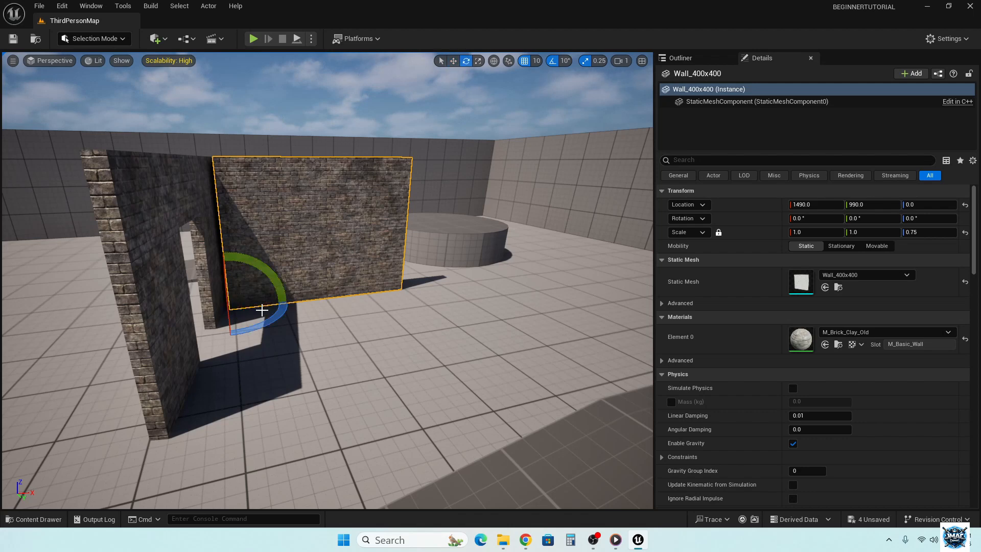
left_click_drag(270, 311, 283, 311)
left_click_drag(285, 324, 287, 326)
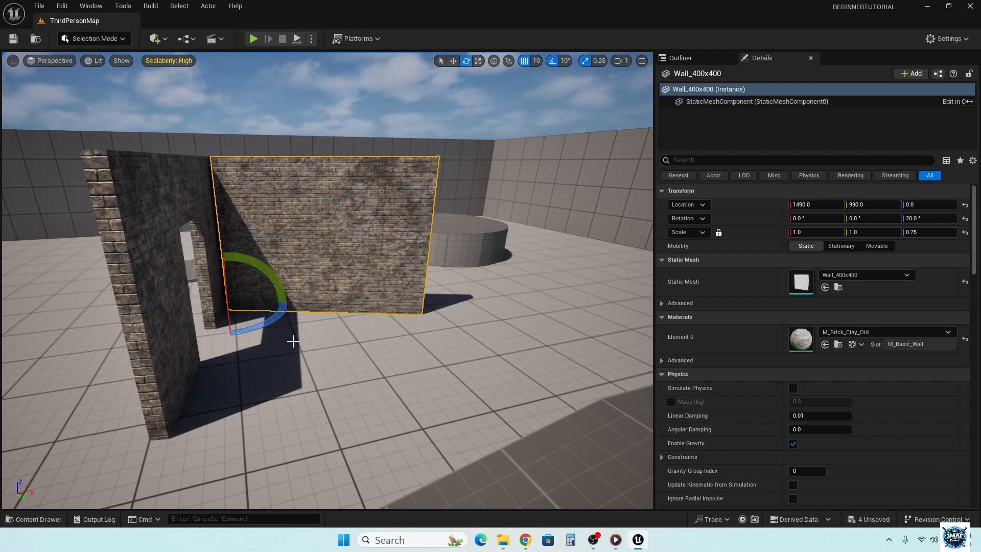
right_click_drag(294, 341, 468, 344)
key("s")
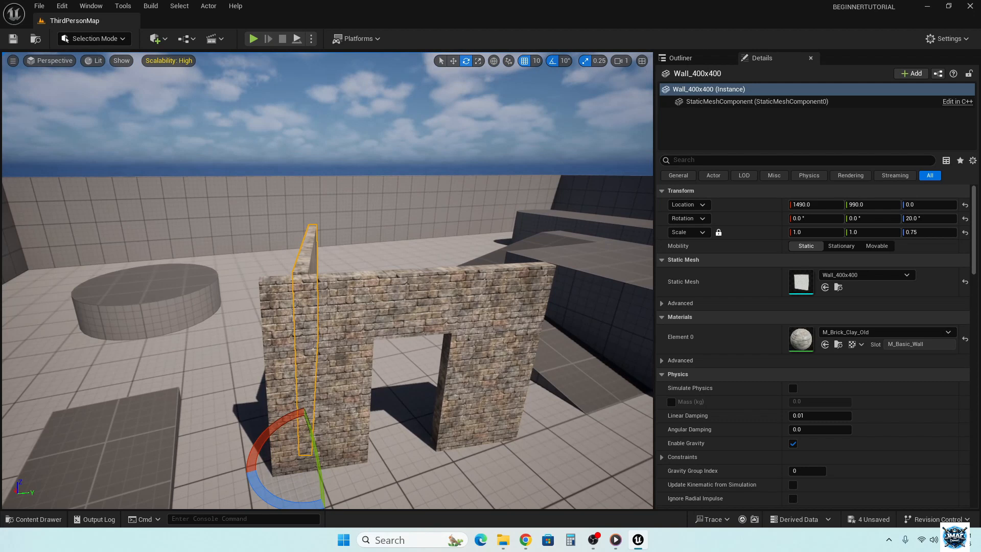
left_click_drag(248, 479, 253, 483)
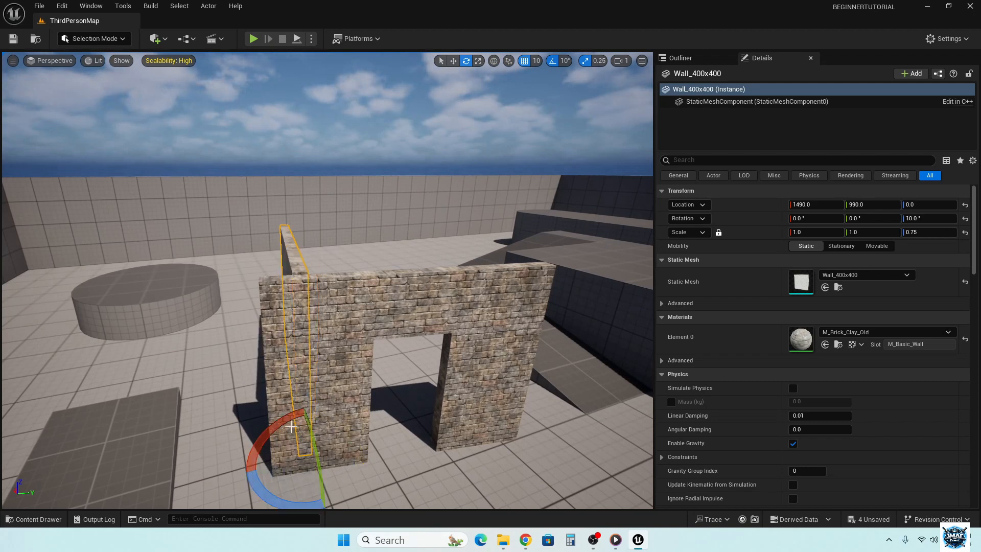
- Move the Wall_400x400 mesh to Y 950 to line it up with the door wall's end, and inspect the corner from above
key("w")
left_click_drag(343, 448, 320, 439)
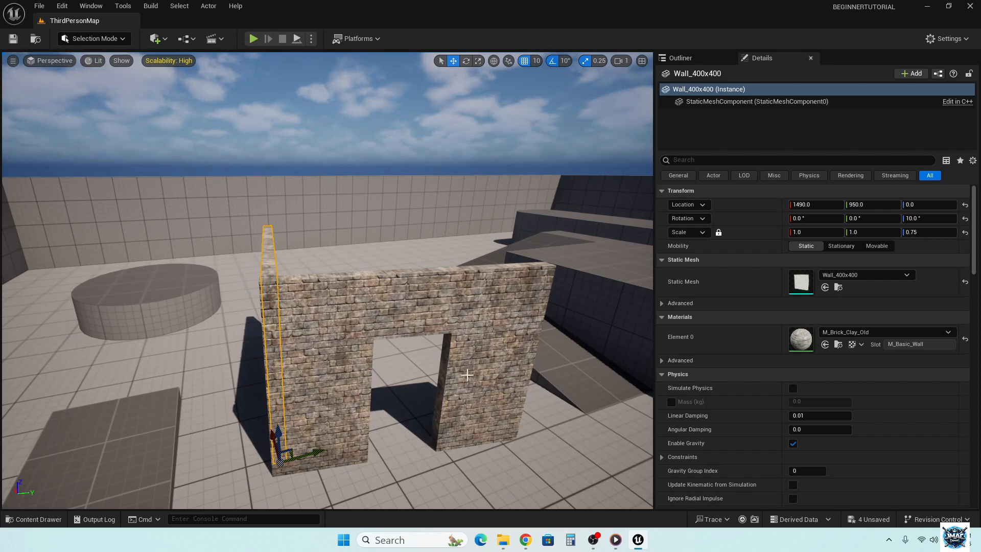
right_click_drag(550, 379, 587, 364)
key("w")
key("s")
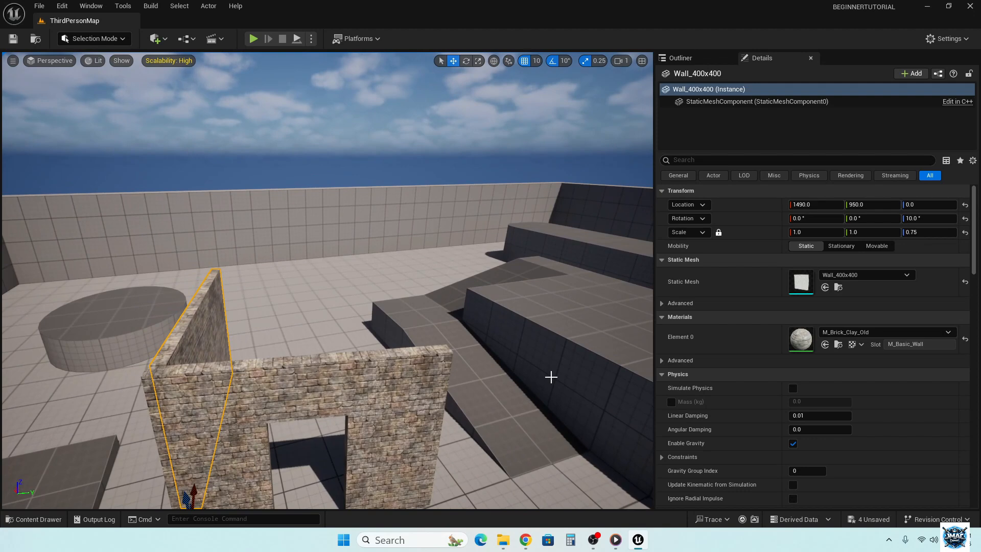
right_click_drag(329, 445, 330, 490)
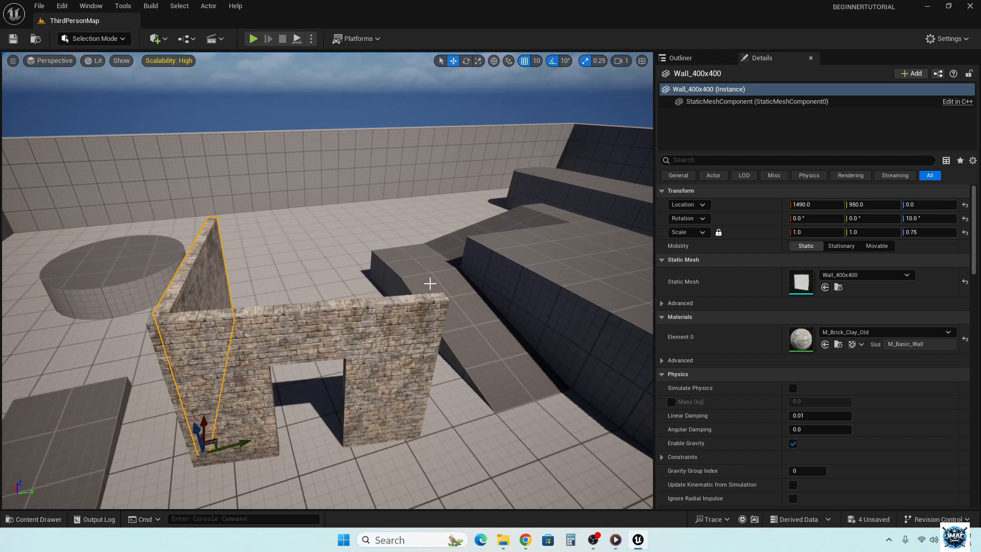
- Duplicate the Wall_400x400 mesh and move the copy to X 1400, Y 1320, at the opposite end of the door wall
key("ctrl+d")
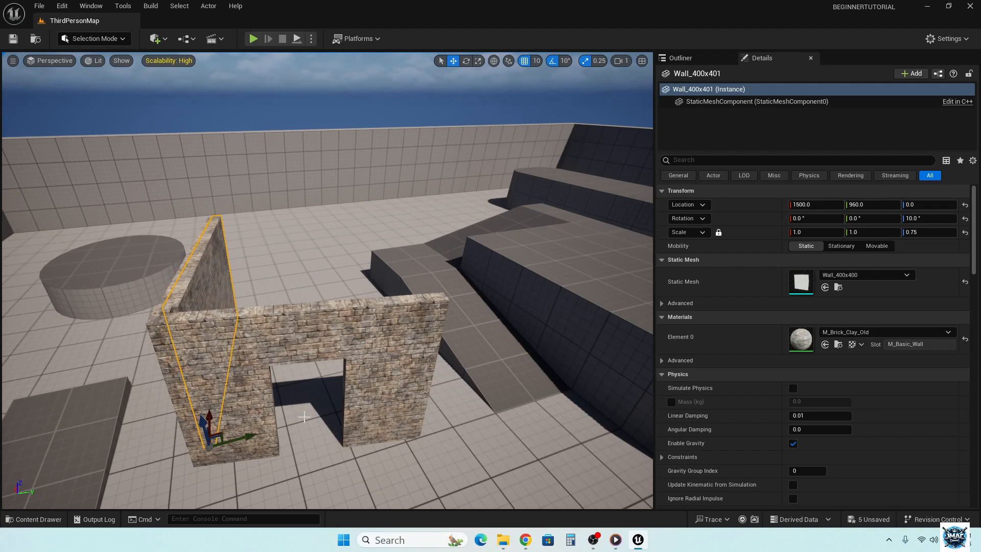
left_click_drag(253, 435, 425, 452)
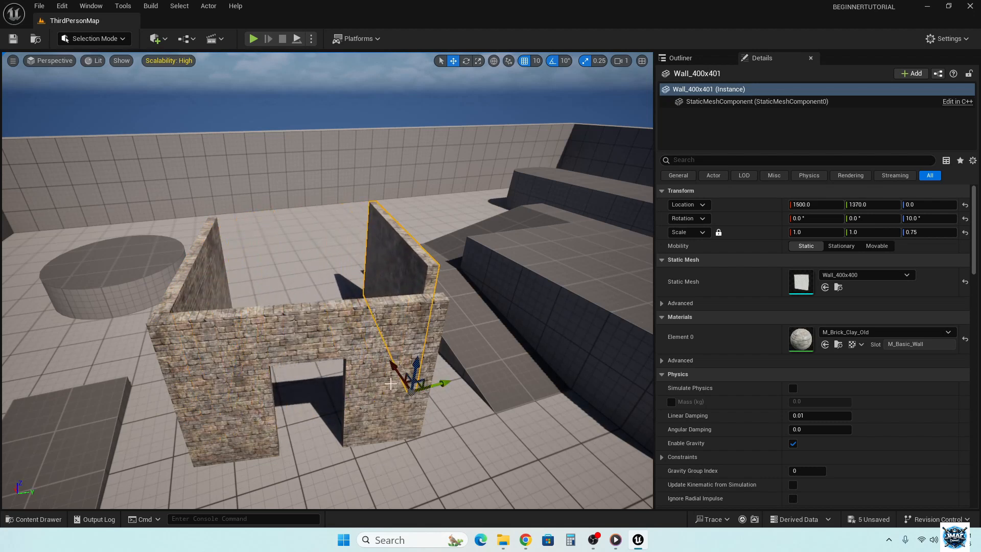
left_click_drag(395, 366, 407, 403)
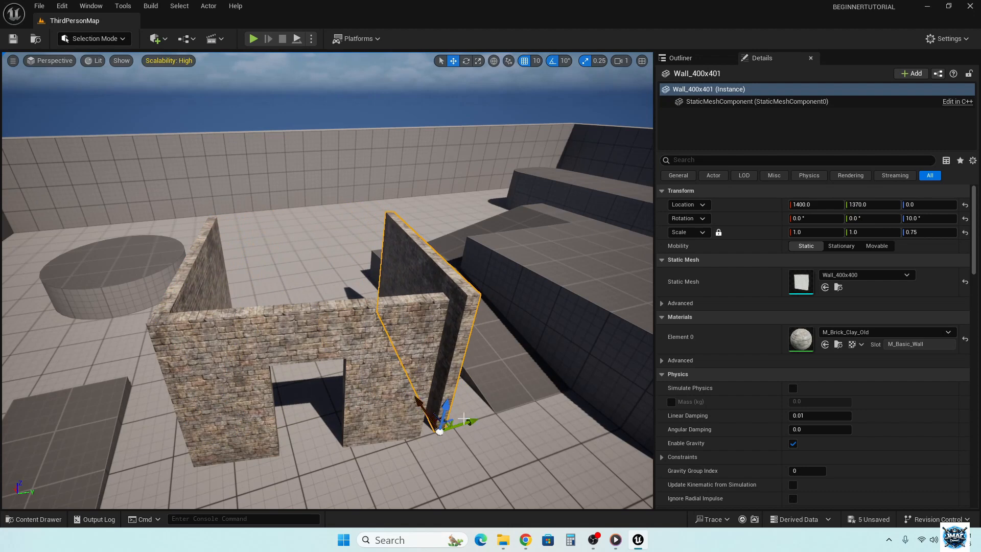
left_click_drag(475, 421, 450, 422)
right_click_drag(474, 390, 282, 406)
key("d")
key("s")
key("w")
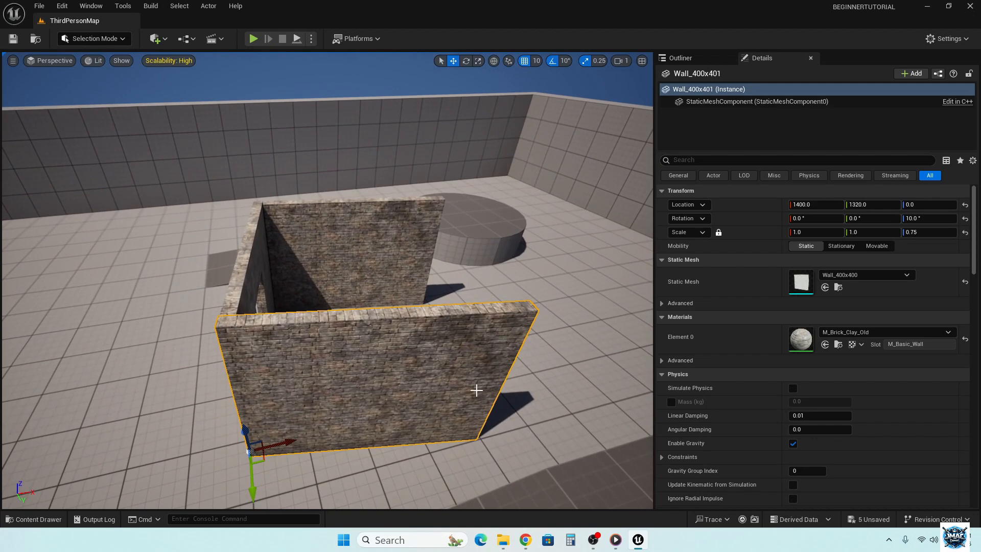
key("e")
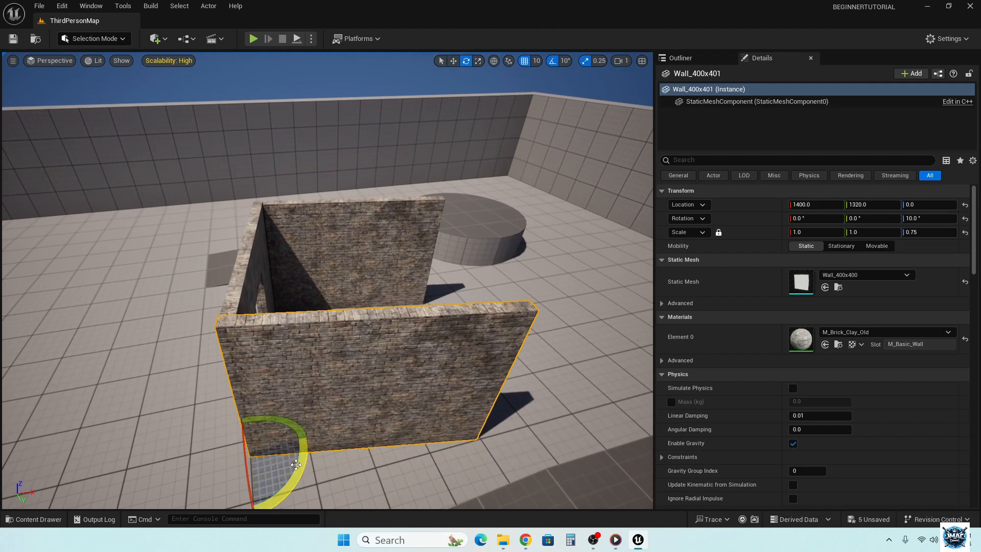
left_click_drag(300, 462, 309, 435)
- Duplicate the Wall_Door_400x300 mesh and move the copy to X 1840, Y 1410, across the open back of the structure
right_click_drag(327, 394, 454, 392)
key("a")
key("s")
key("w")
key("s")
key("s")
key("w")
left_click(284, 362)
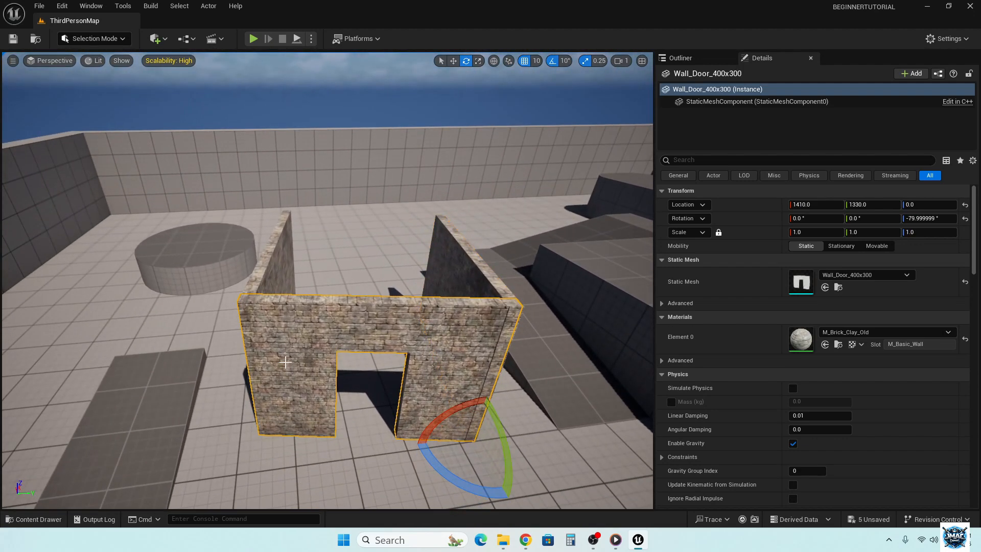
key("ctrl+d")
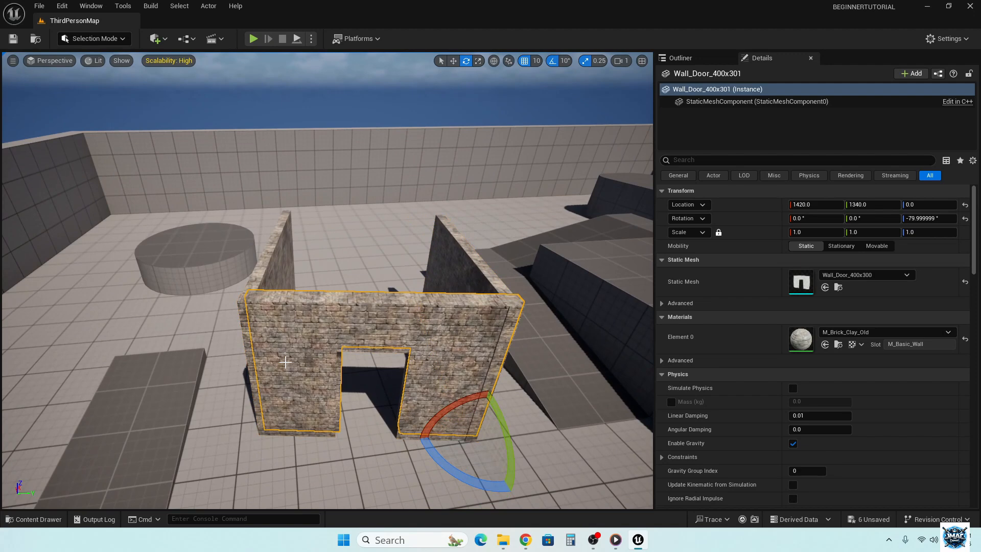
key("w")
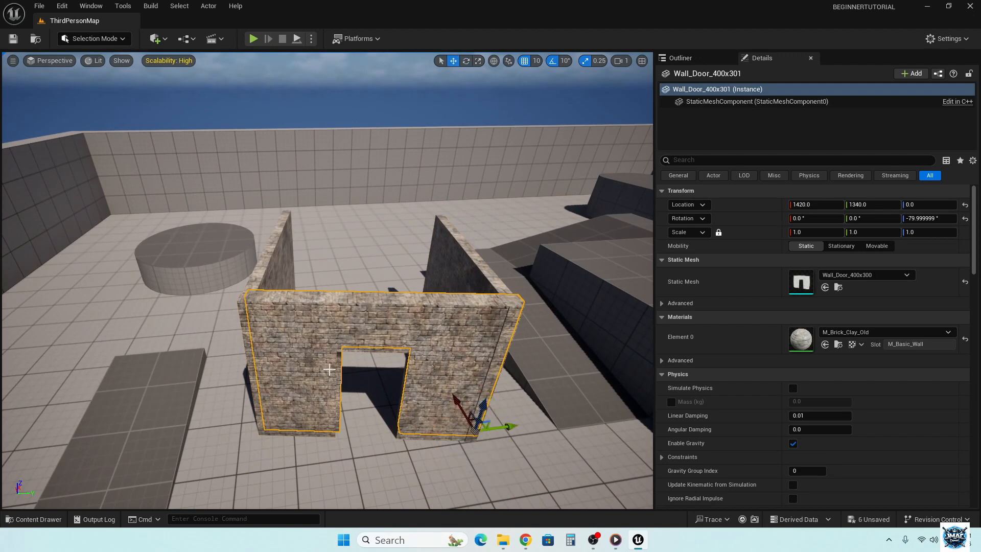
left_click_drag(465, 395, 456, 305)
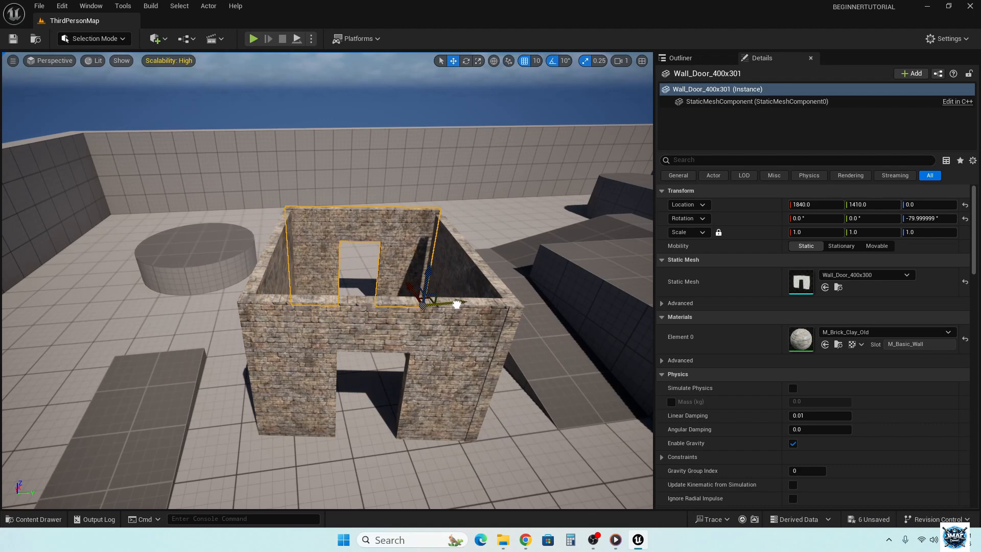
right_click_drag(550, 299, 695, 330)
key("w")
key("s")
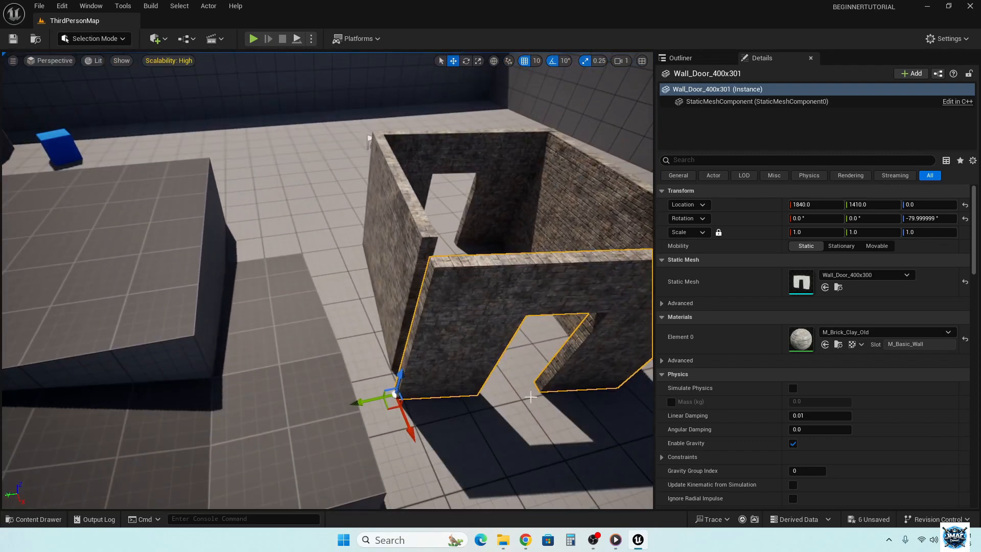
key("e")
left_click_drag(352, 434, 370, 444)
left_click_drag(414, 478, 430, 475)
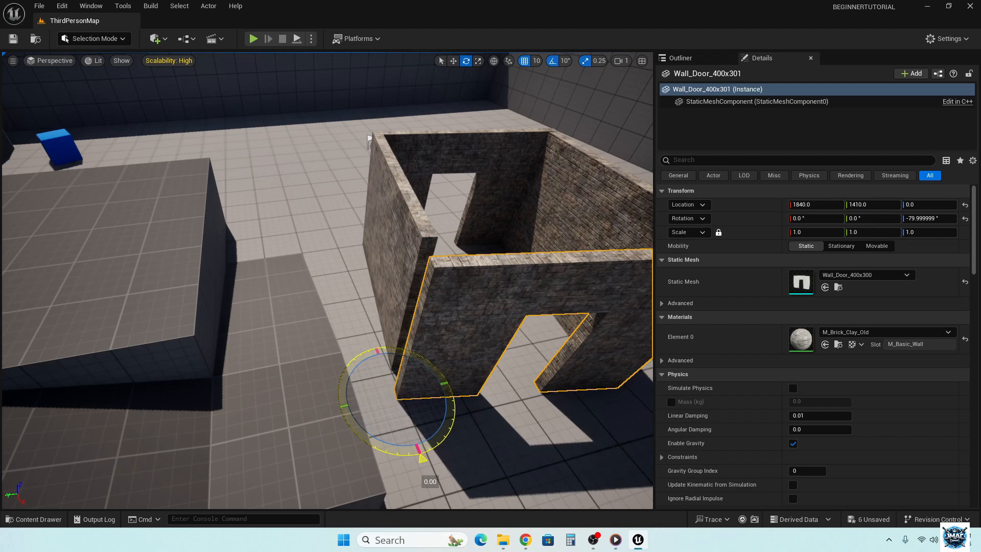
mouse_move(370, 429)
left_mouse_down()
mouse_move(385, 438)
mouse_move(370, 428)
left_mouse_up()
- Move the duplicated door wall to X 1800, Y 1400 to close its corner with the side wall
key("w")
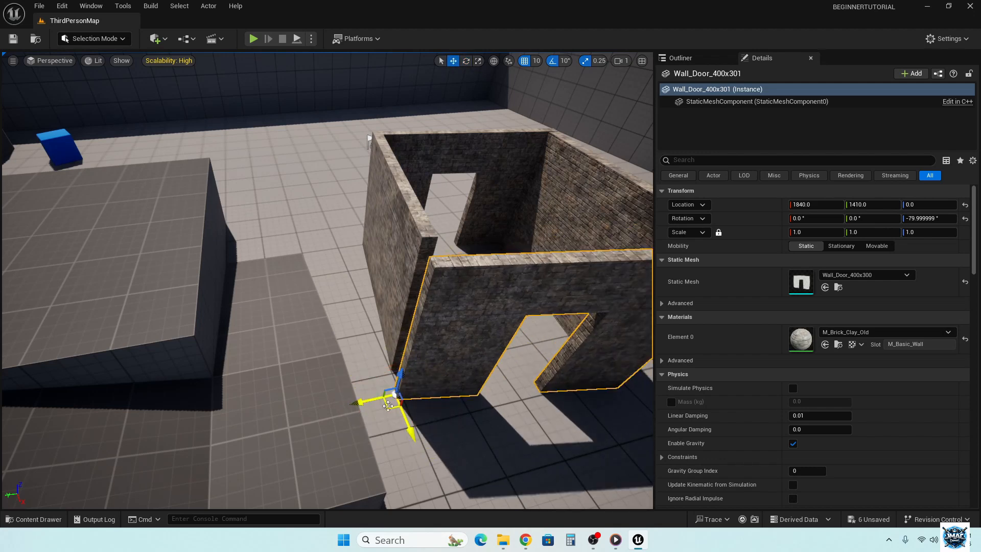
left_click_drag(408, 436, 403, 417)
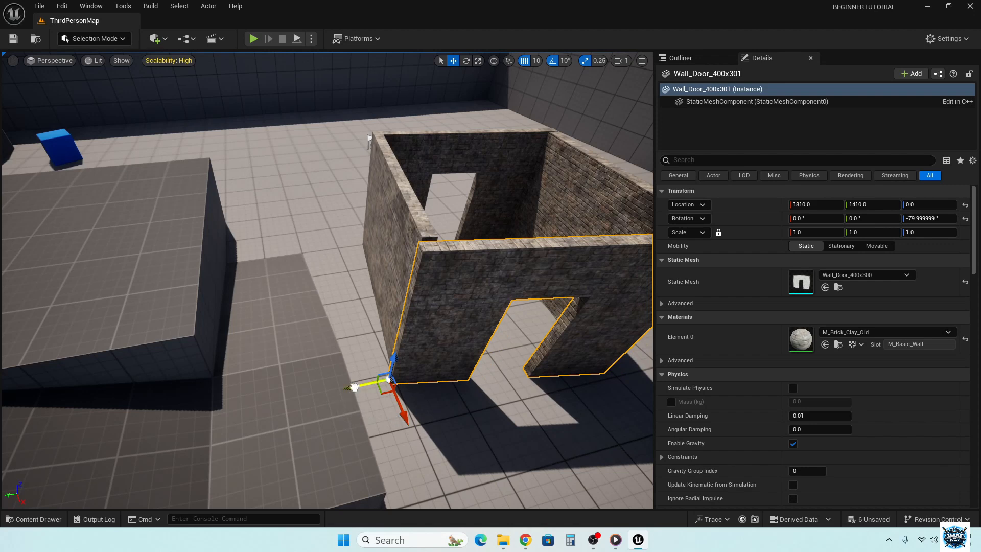
left_click_drag(353, 387, 360, 389)
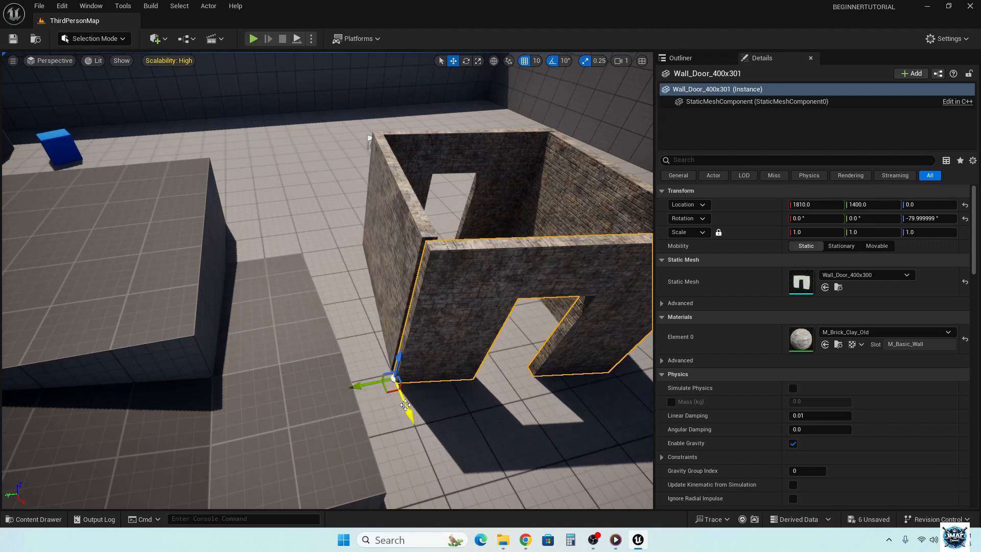
left_click_drag(406, 406, 402, 402)
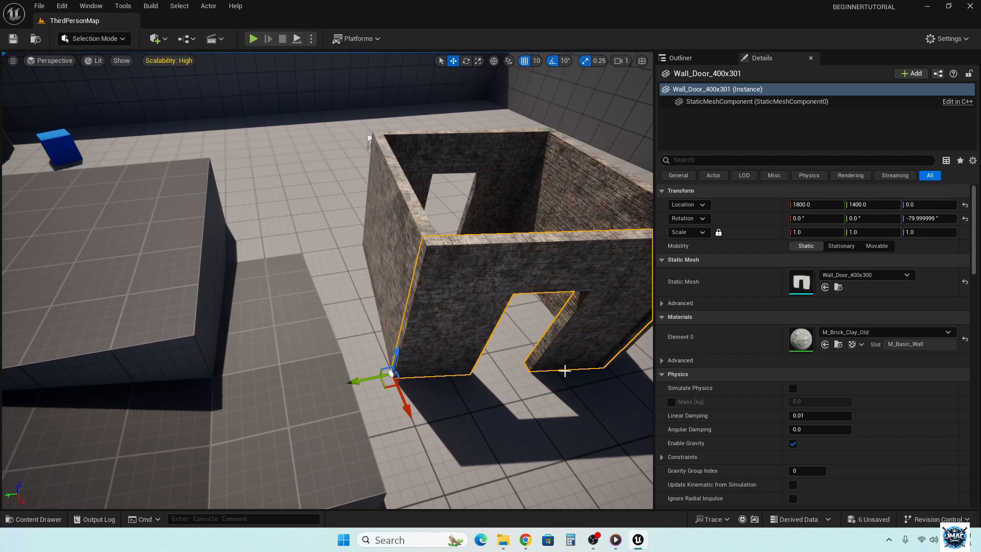
right_click_drag(543, 391, 516, 398)
key("d")
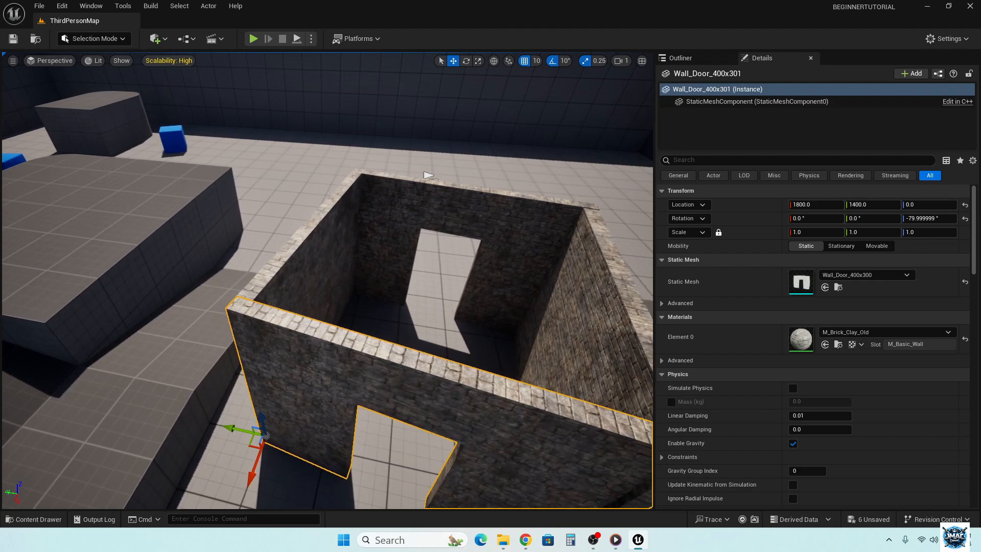
right_click_drag(516, 398, 521, 391)
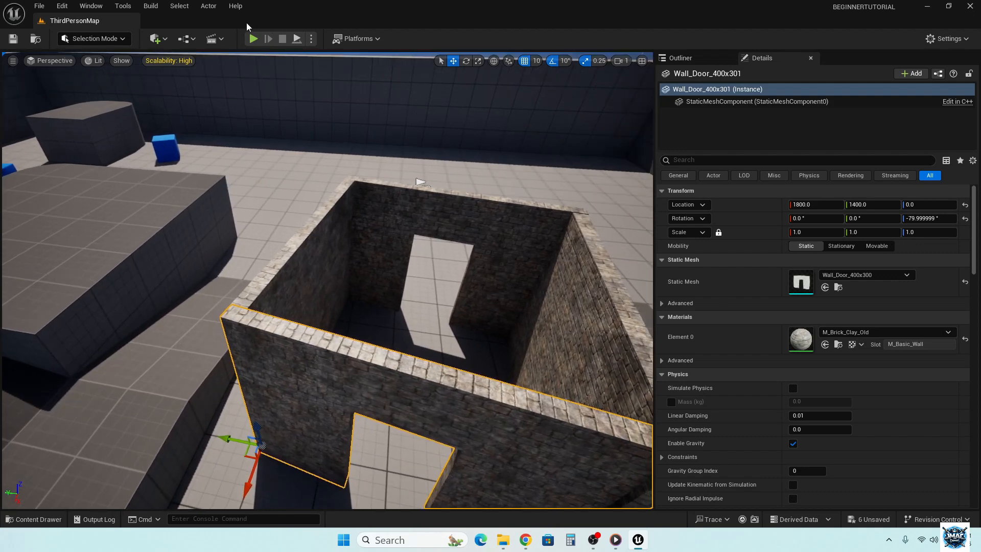
- Play the level, run the character through both doorways of the brick structure and around it, and stop the play session
left_click(252, 39)
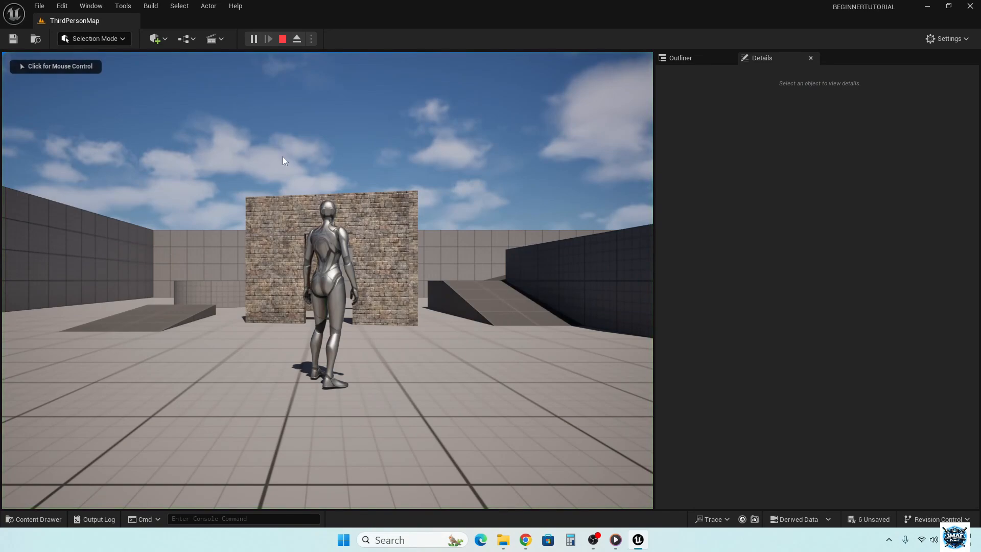
left_click(376, 319)
key("w")
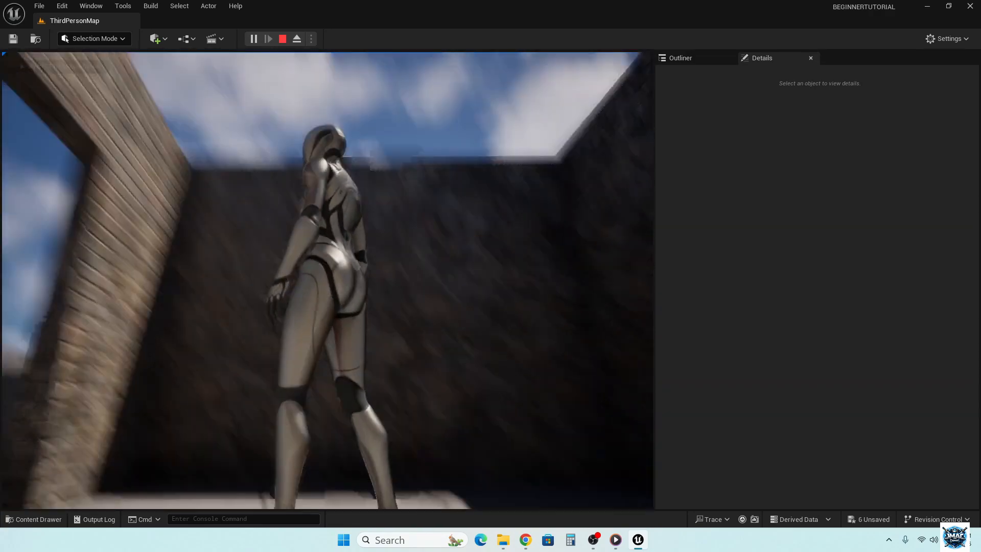
key("w")
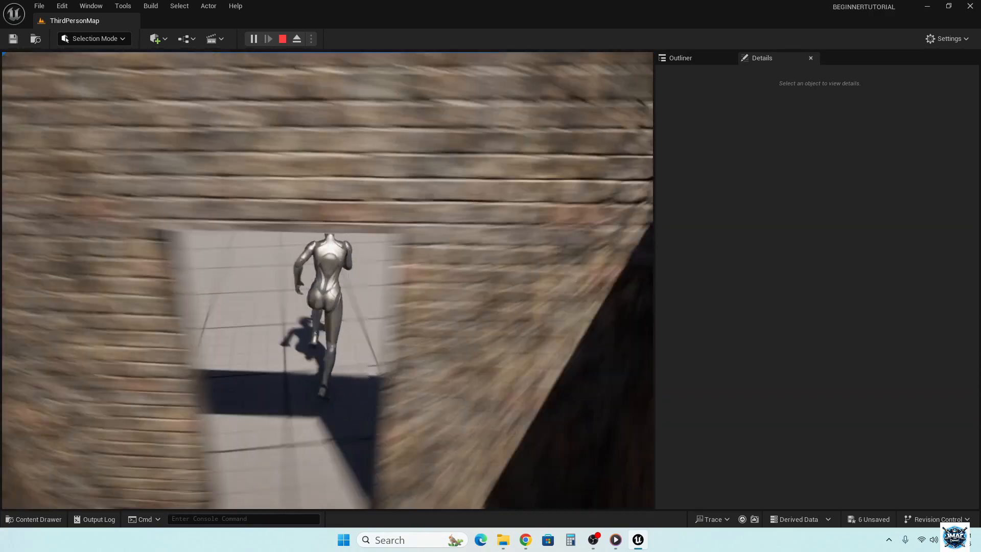
key("w")
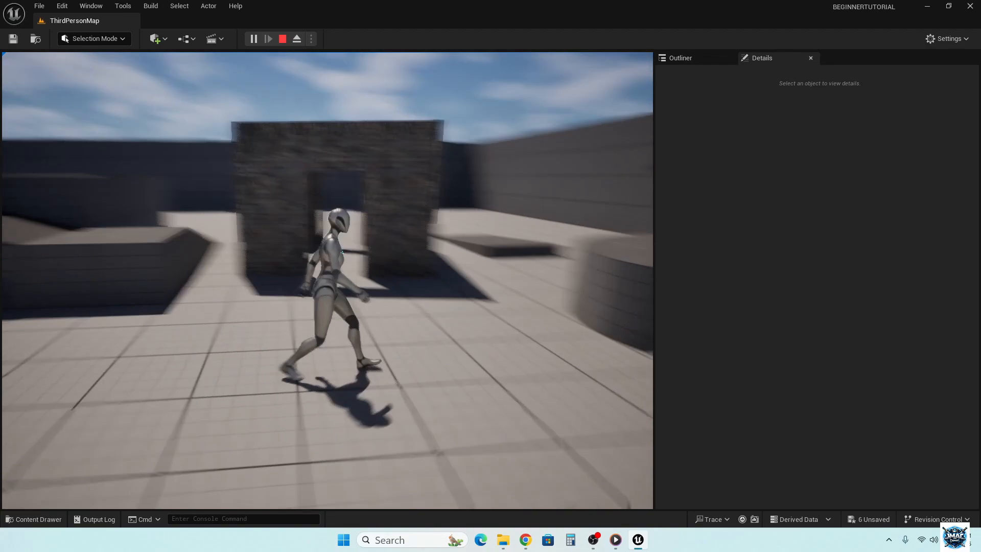
key("w")
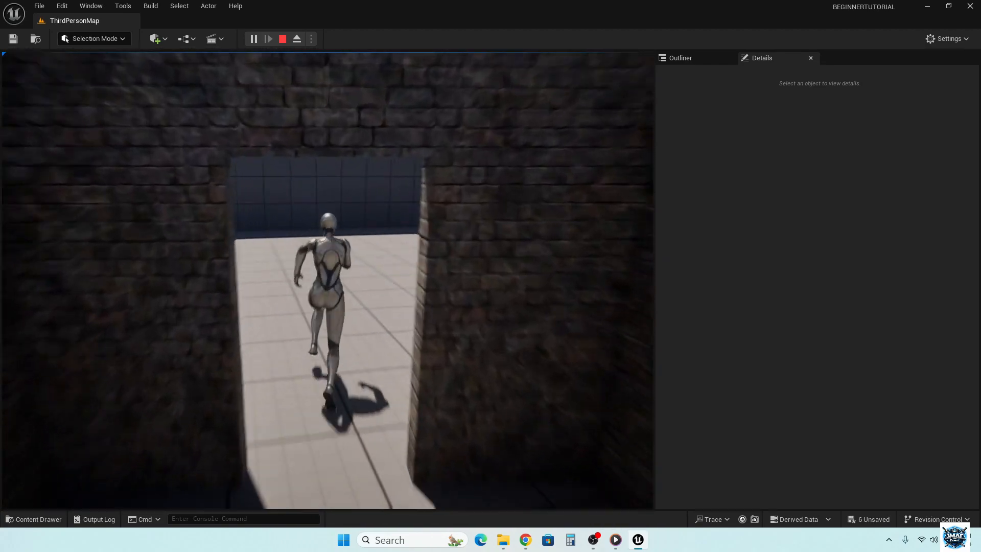
key("s")
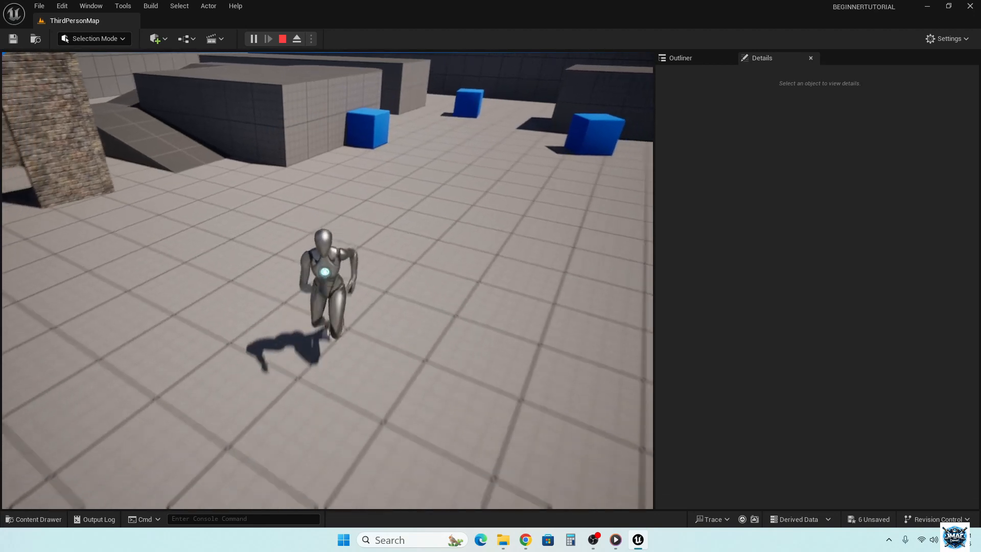
key("w")
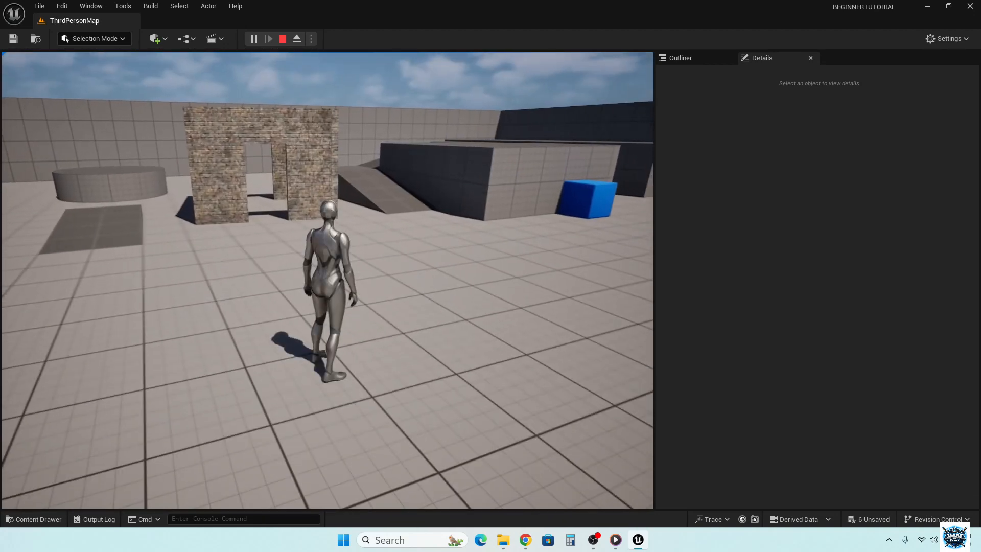
key("Escape")
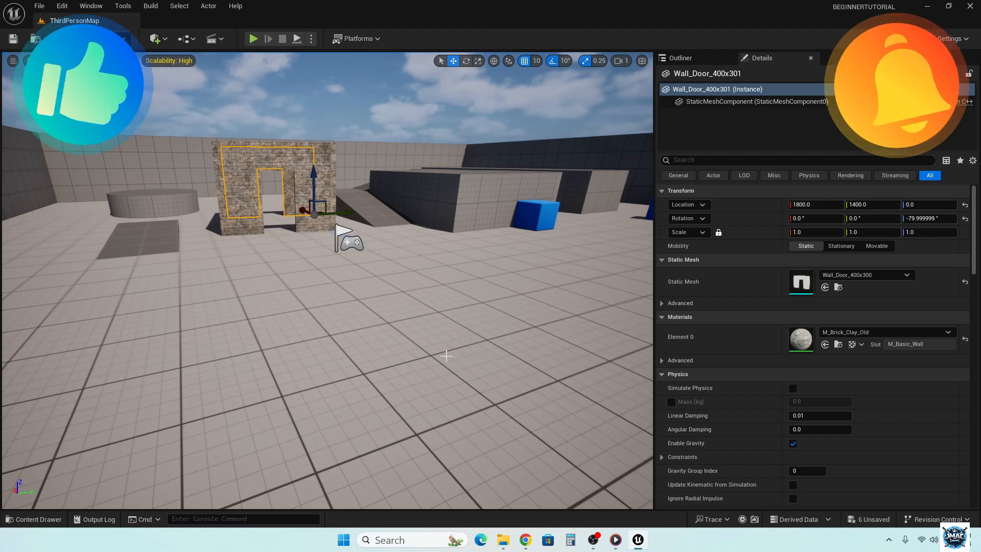
right_click_drag(446, 356, 817, 367)
key("f")
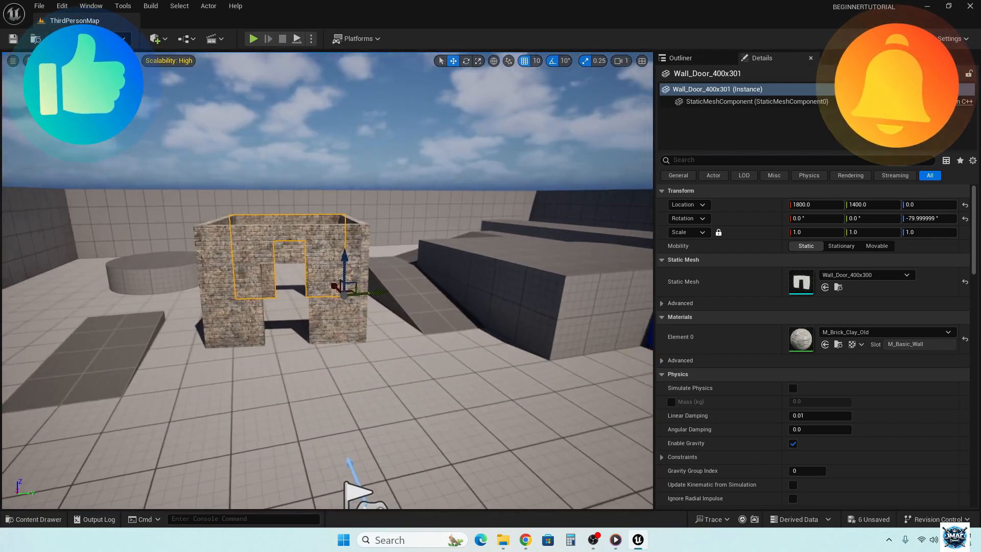
key("s")
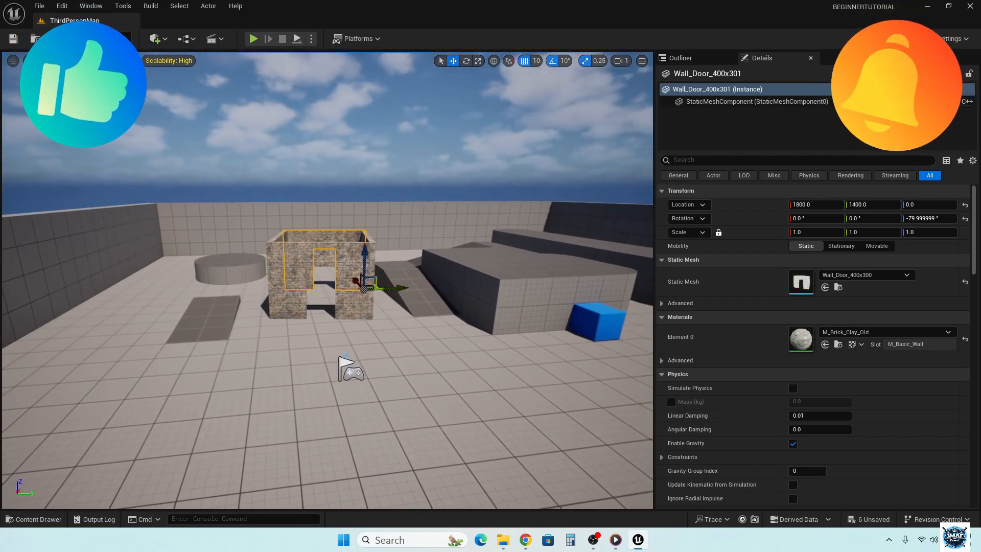
right_click_drag(327, 280, 313, 284)
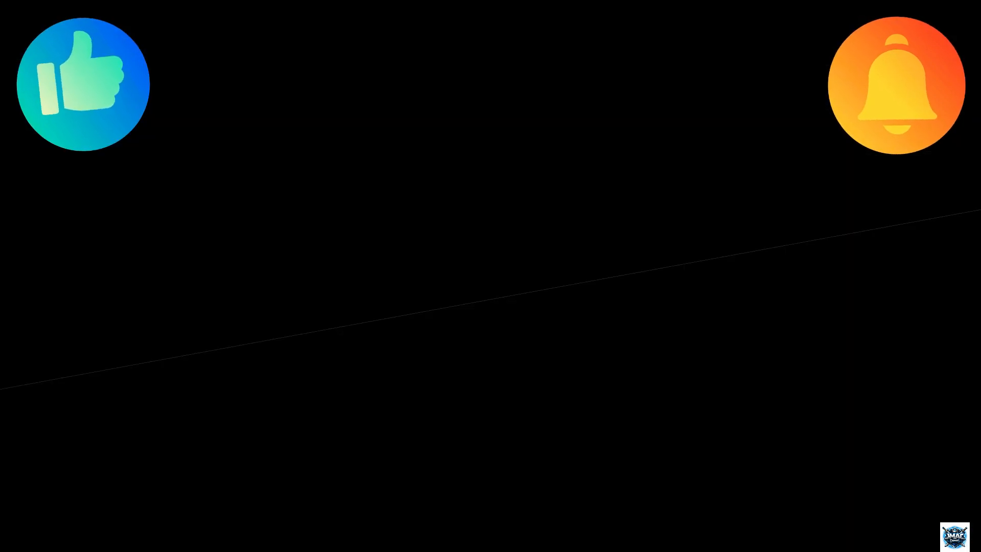